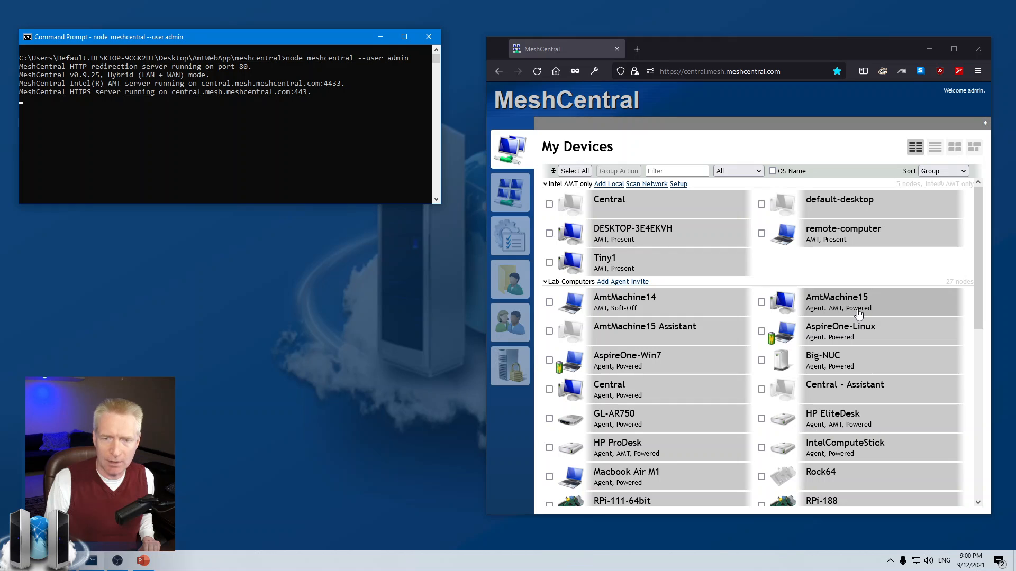
Step: Start an agent-based remote desktop session on AmtMachine15, try the remote pointer, and disconnect back to the device list
left_click(819, 311)
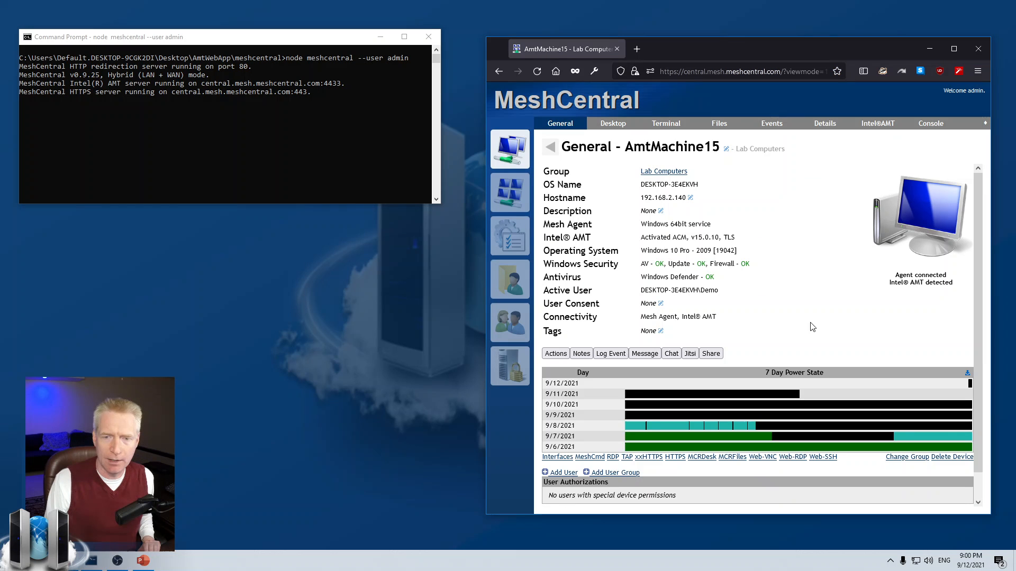
left_click(613, 123)
left_click(553, 171)
mouse_move(702, 257)
left_mouse_down()
mouse_move(792, 346)
mouse_move(906, 417)
mouse_move(726, 316)
left_mouse_up()
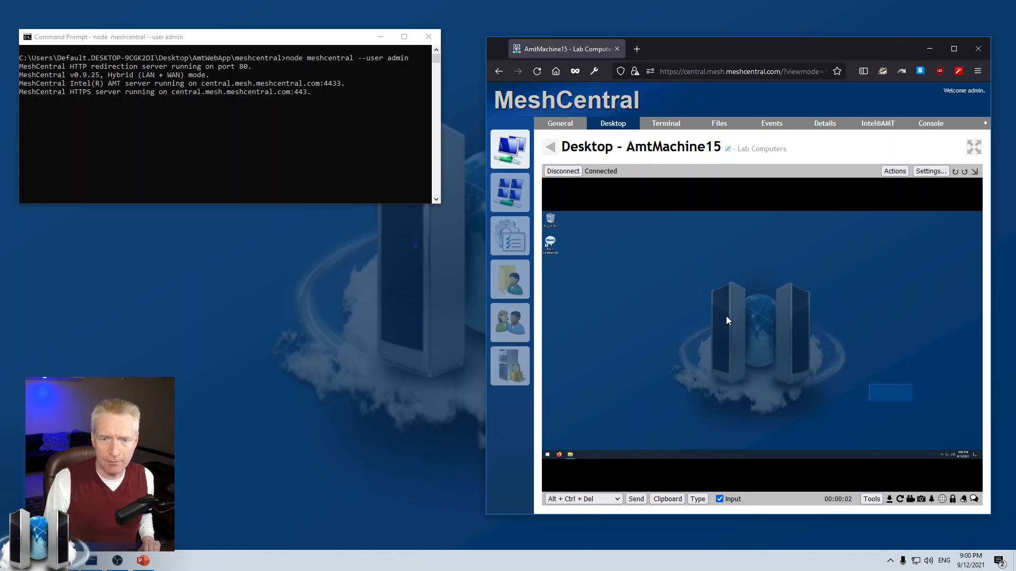
left_click(563, 171)
left_click(510, 150)
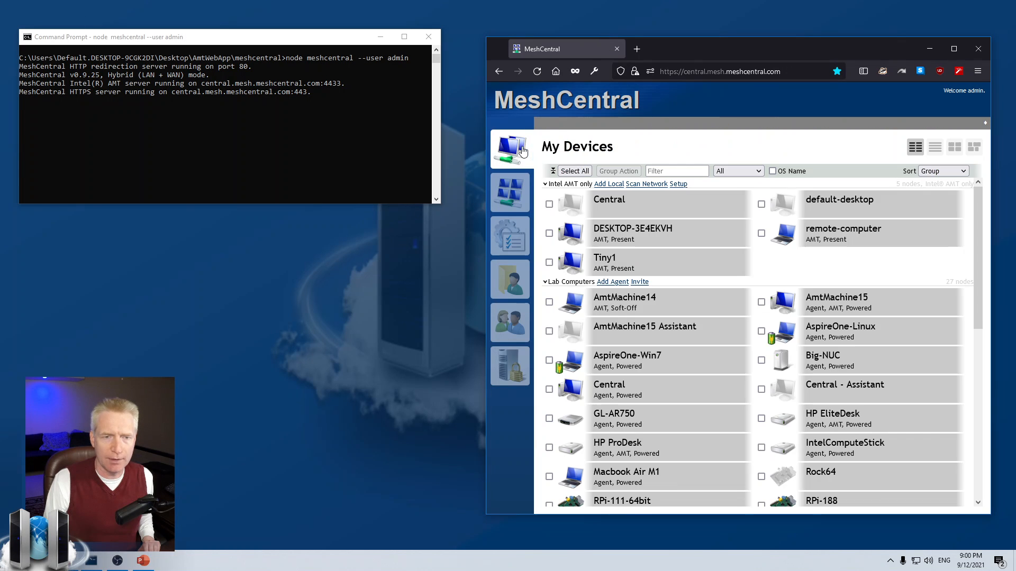
Step: Open AmtMachine15 from the Lab Computers group and examine its Intel AMT activation state, version and TLS entry
left_click(833, 309)
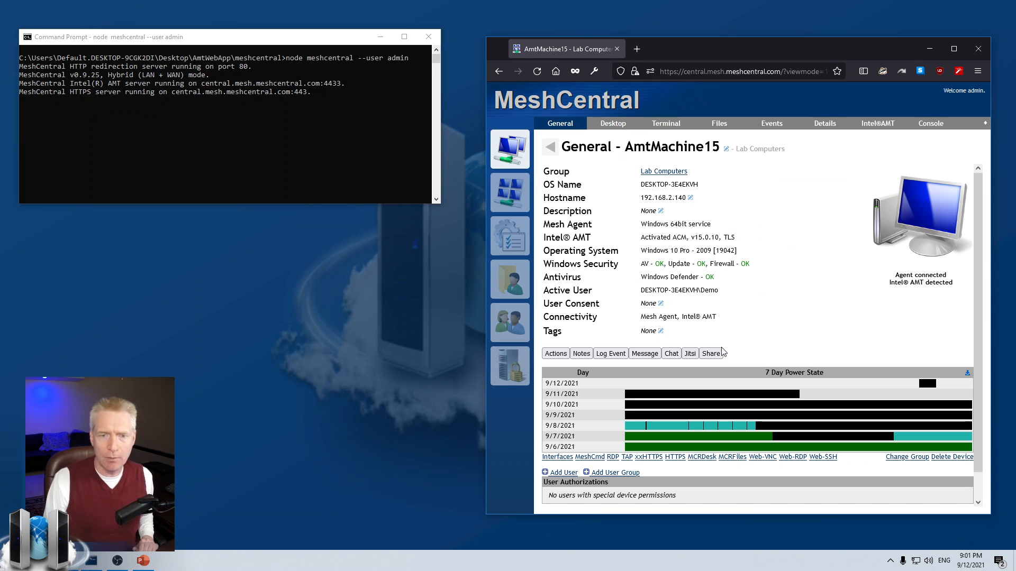
left_click_drag(545, 241, 724, 236)
left_click(673, 238)
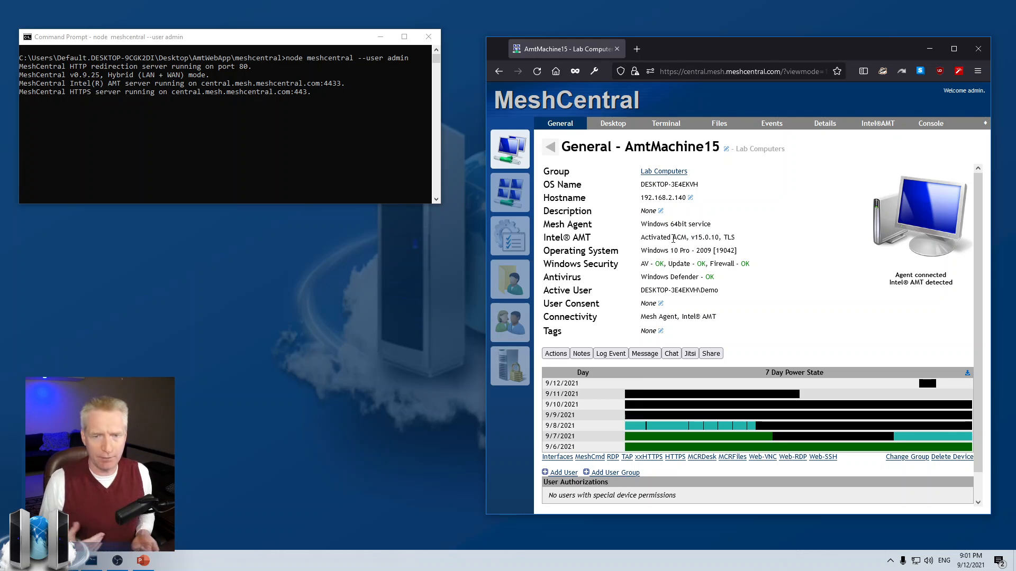
left_click_drag(544, 238, 591, 236)
left_click(737, 235)
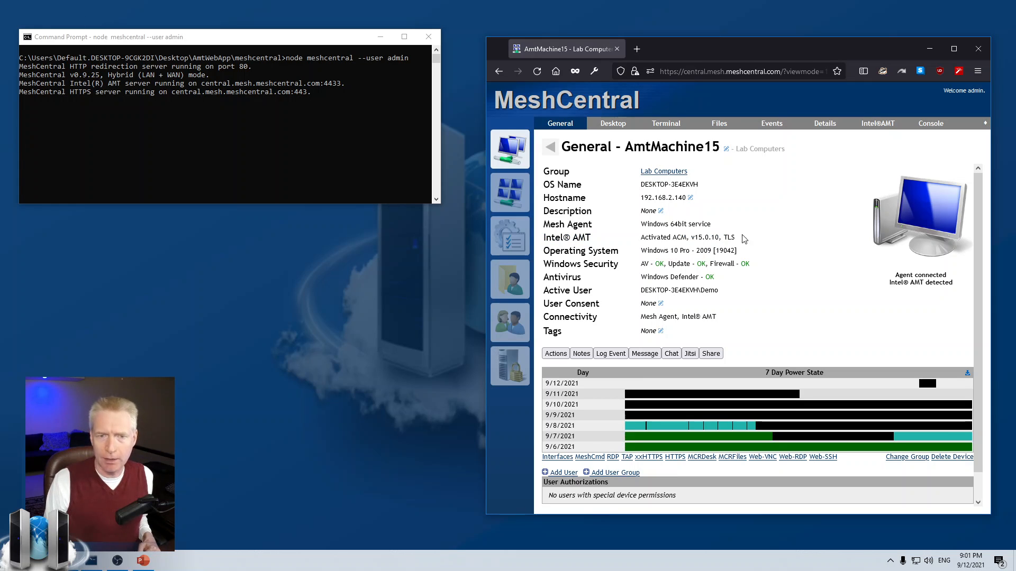
mouse_move(727, 239)
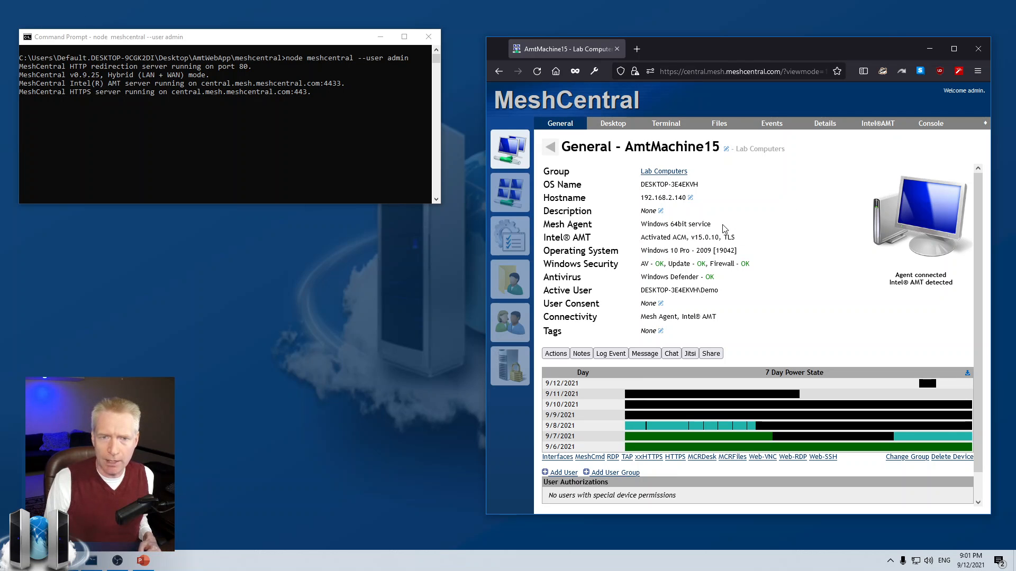
Step: Examine the Intel AMT version, provisioning state and security entries in AmtMachine15's detailed hardware information
left_click(820, 127)
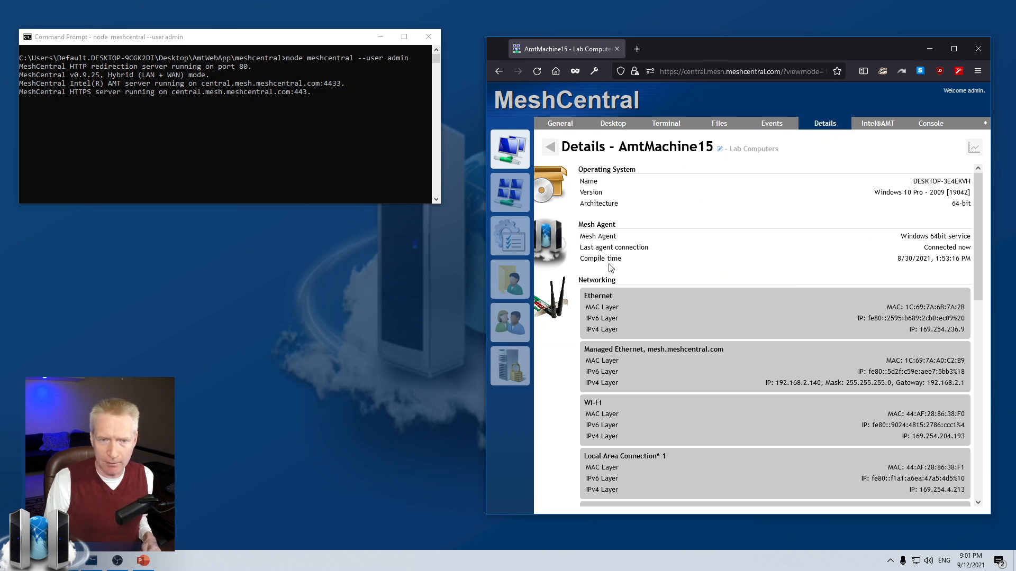
scroll(621, 264, "down", 1)
scroll(621, 265, "down", 8)
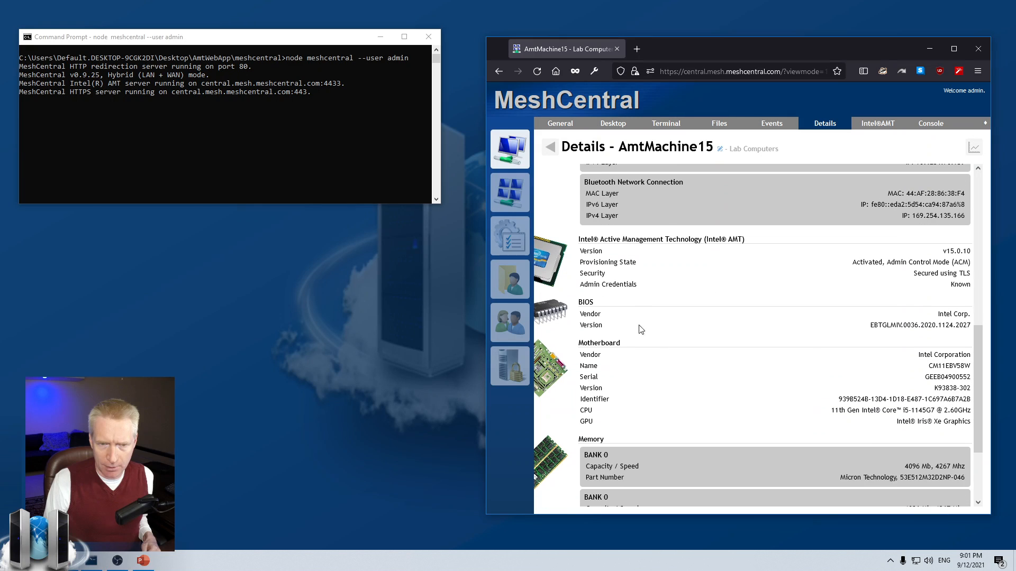
left_click_drag(581, 240, 776, 242)
left_click(780, 248)
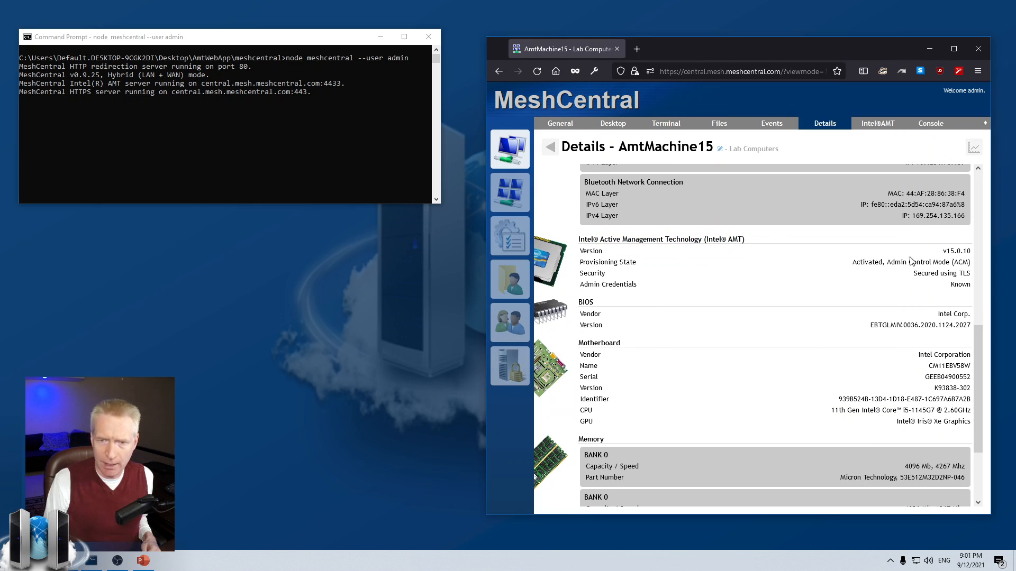
left_click_drag(918, 254, 992, 292)
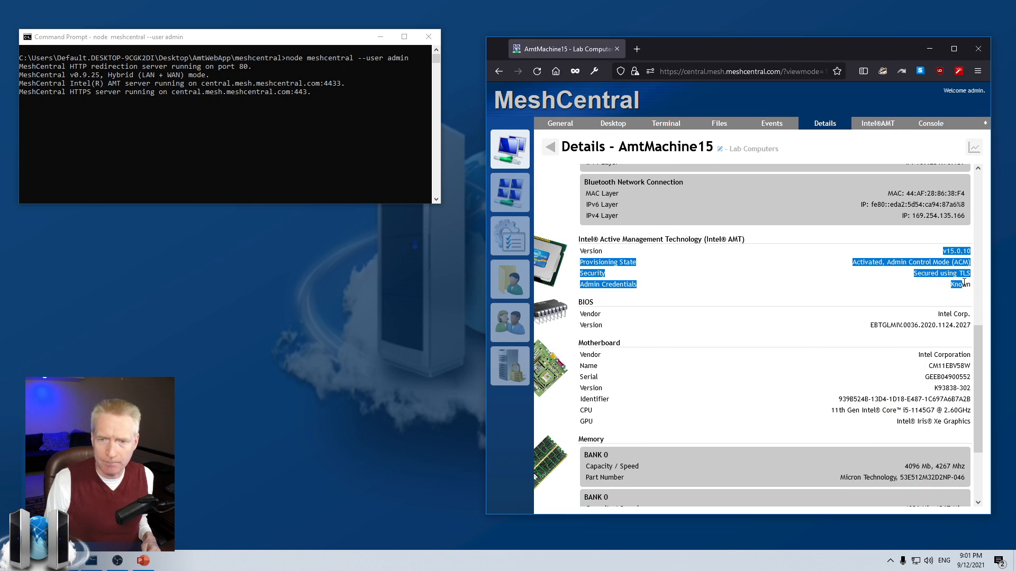
left_click(951, 293)
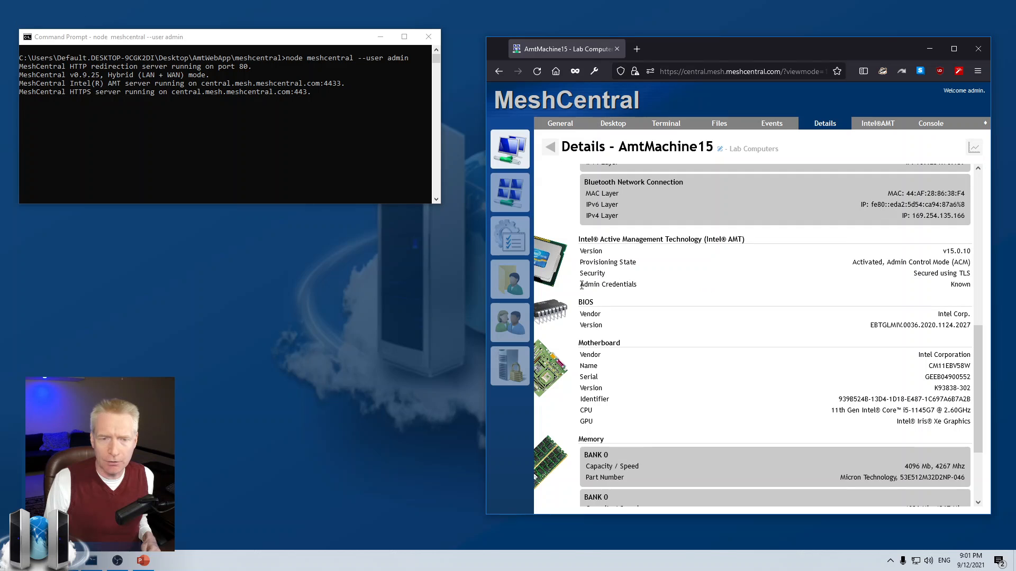
Step: Check whether the Intel AMT admin credentials of AmtMachine15 are known to the server
left_click_drag(581, 285, 646, 285)
left_click(647, 286)
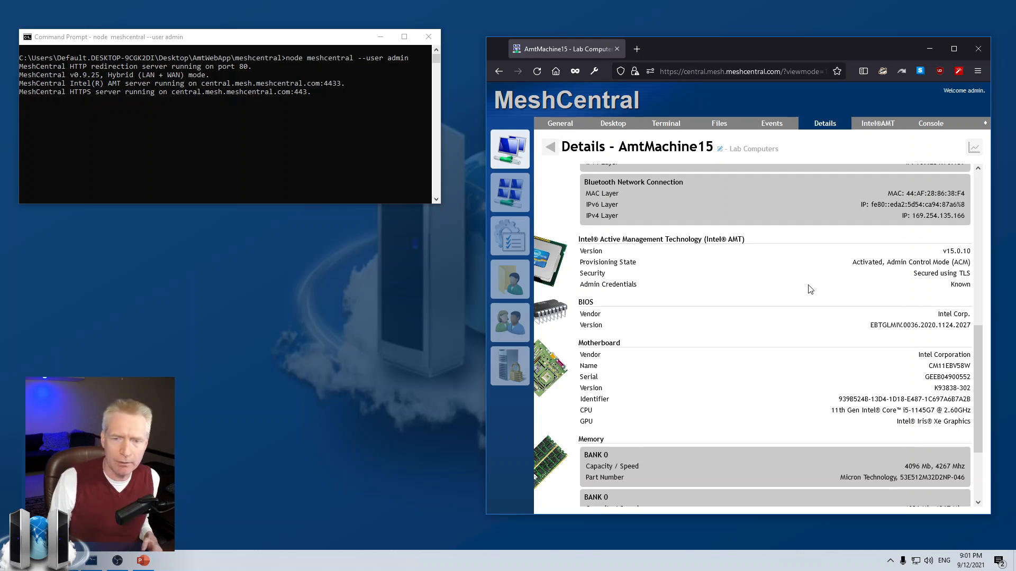
left_click_drag(951, 285, 969, 285)
left_click(965, 286)
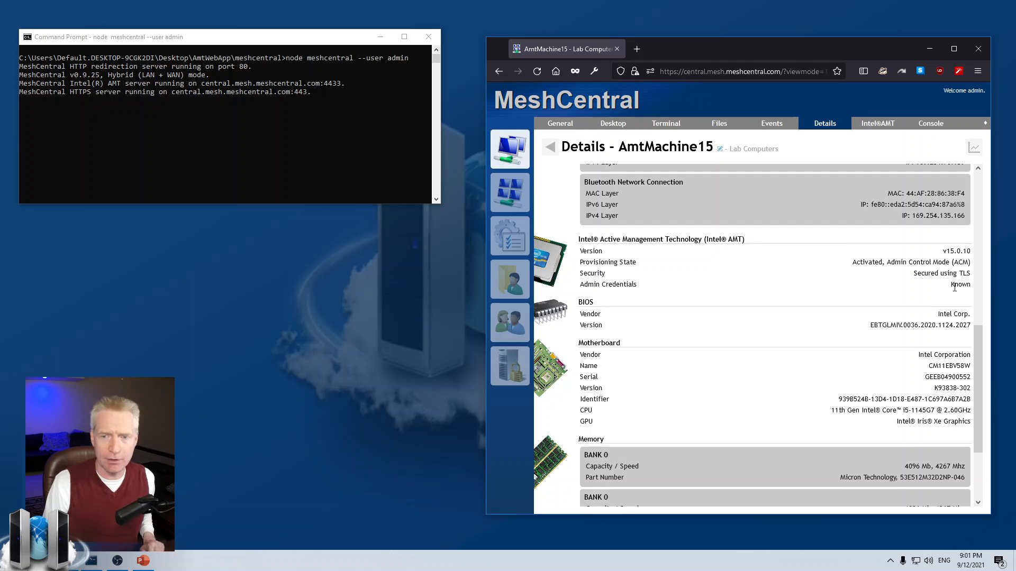
left_click_drag(947, 287, 972, 288)
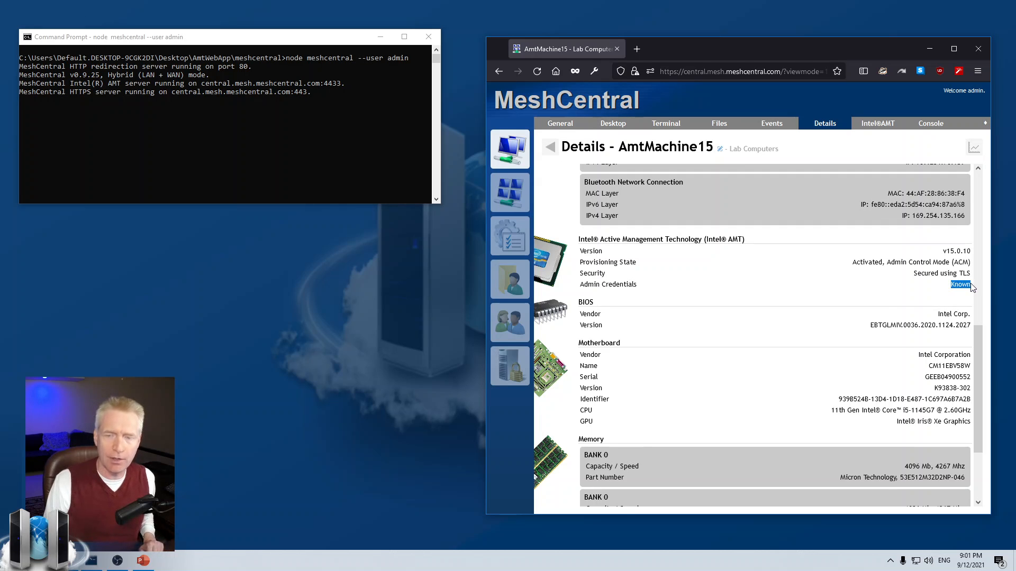
left_click(969, 285)
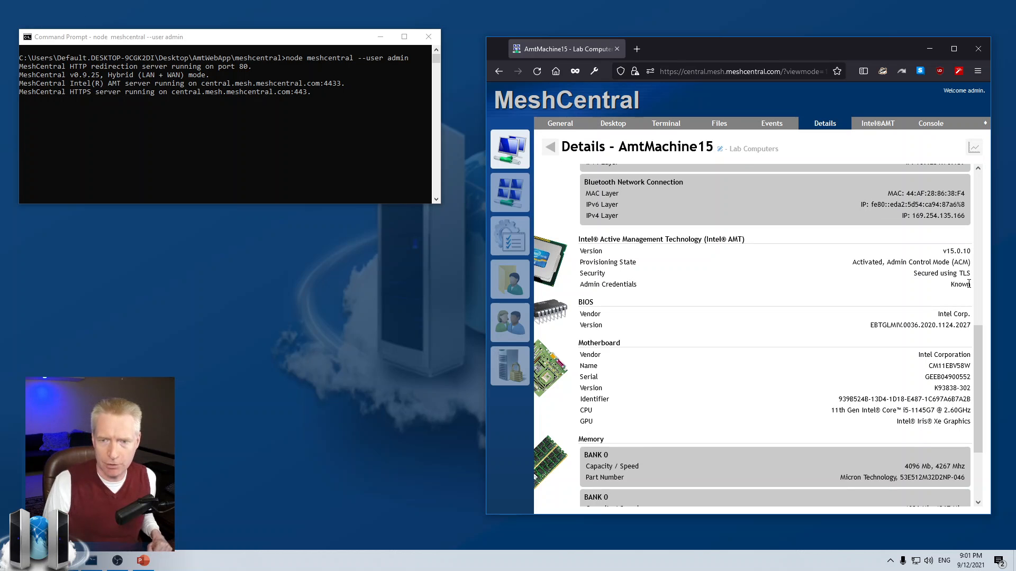
scroll(967, 284, "up", 8)
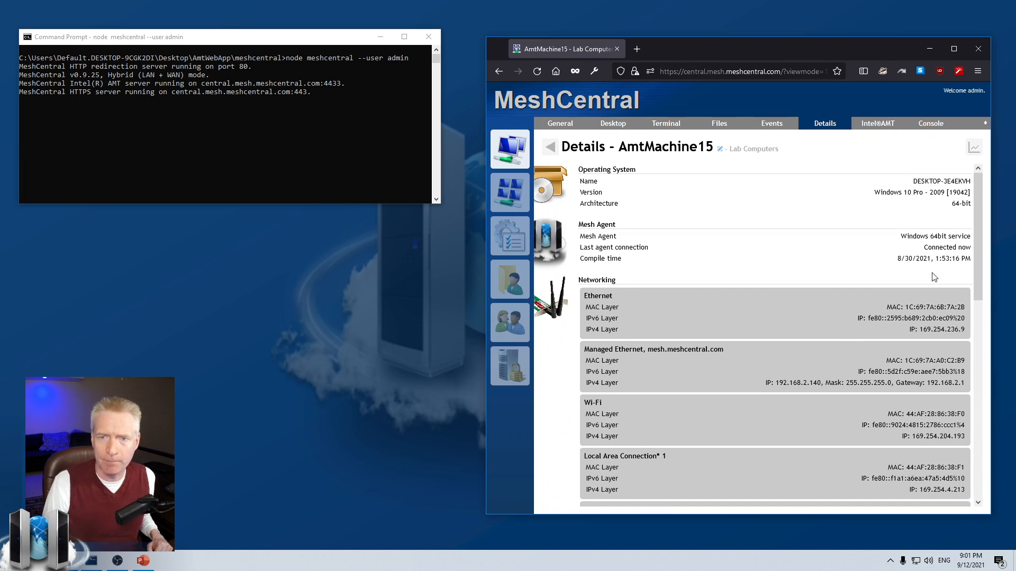
Step: Connect to AmtMachine15's Intel AMT management interface, view its system status and remote desktop, and end the desktop session
left_click(880, 123)
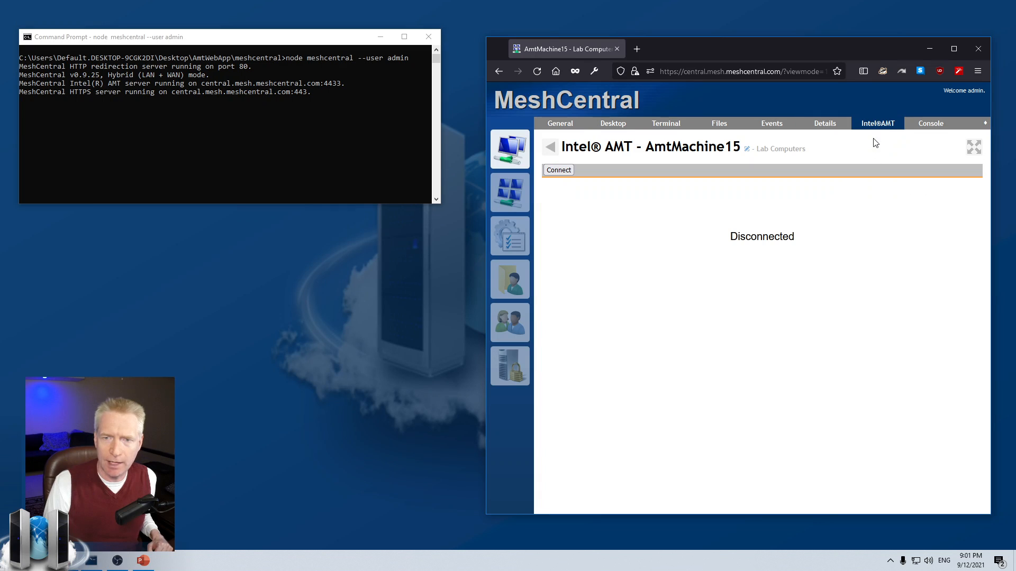
left_click(566, 170)
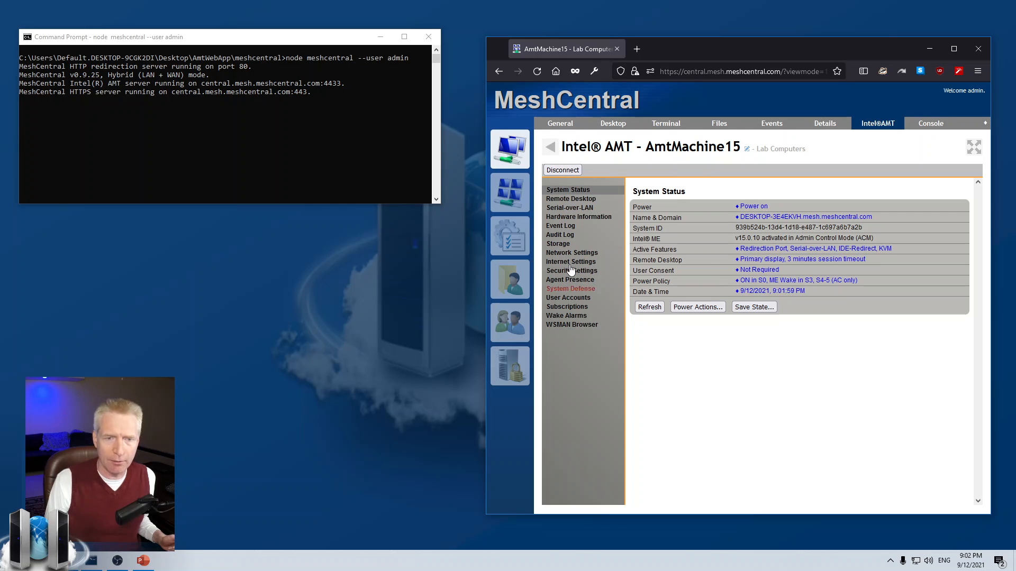
left_click(571, 198)
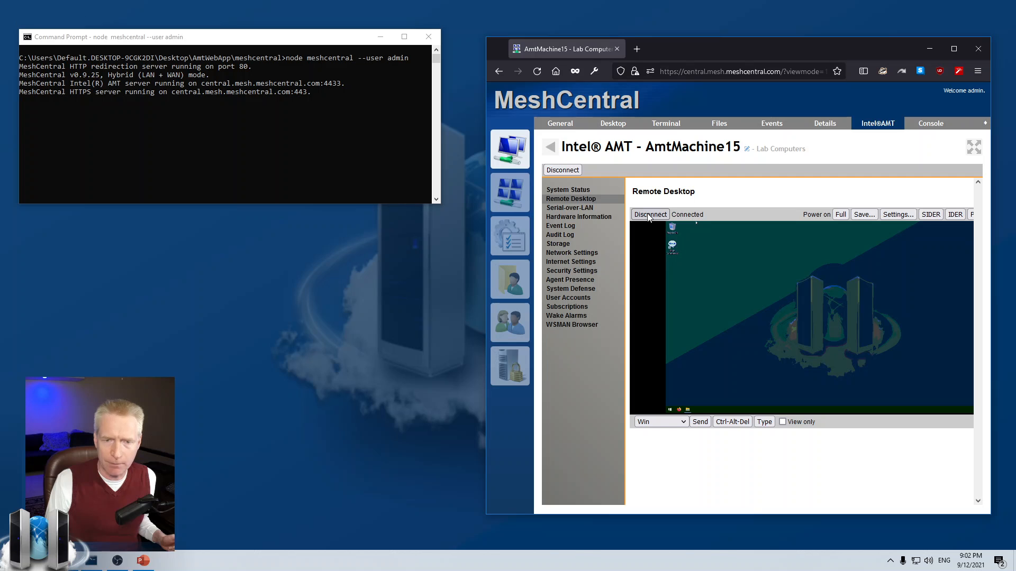
left_click(650, 215)
Step: Review the Serial-over-LAN, hardware information and event log pages of Intel AMT, and disconnect from the management interface
left_click(582, 208)
left_click(586, 219)
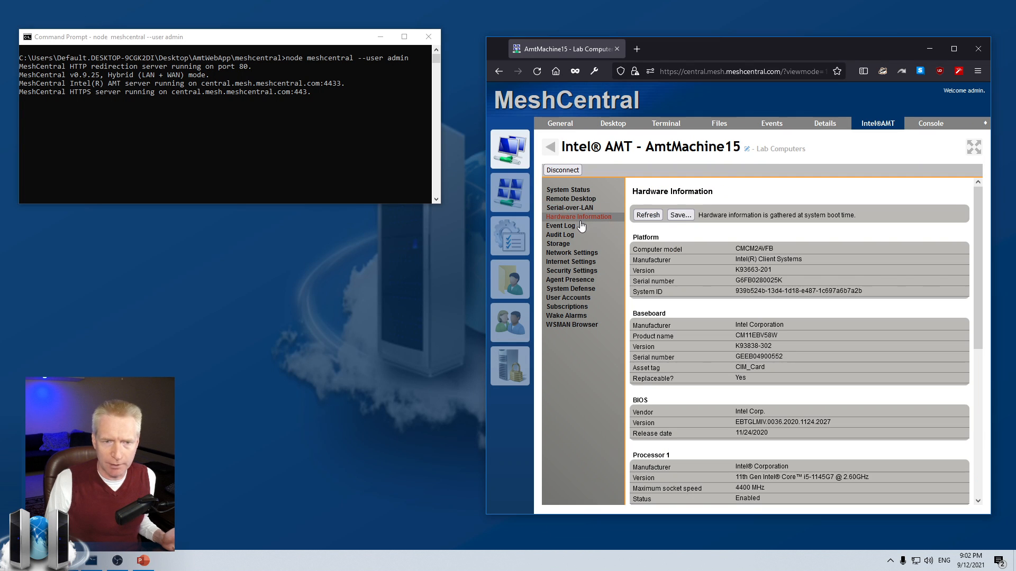
left_click(569, 226)
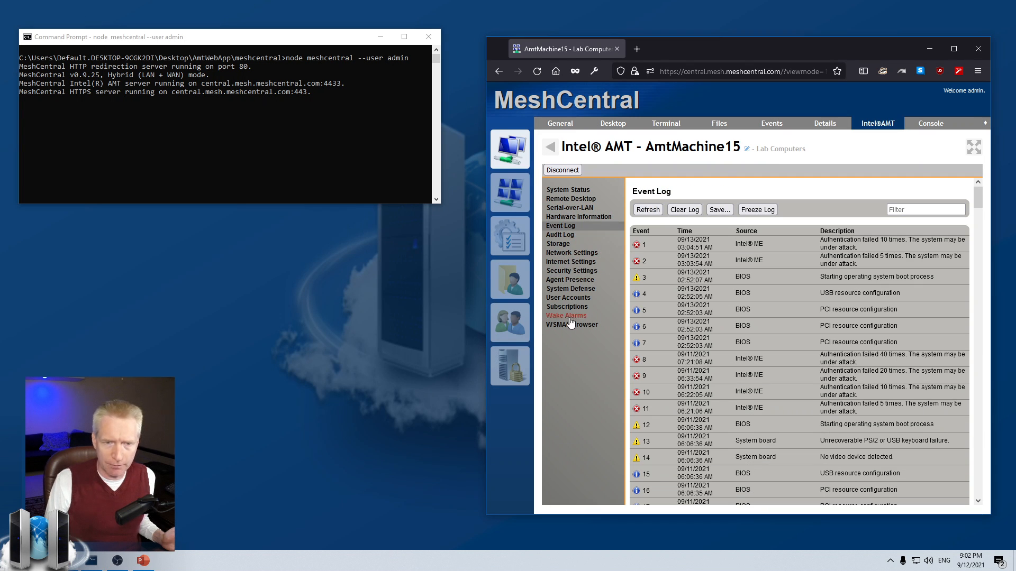
left_click(575, 174)
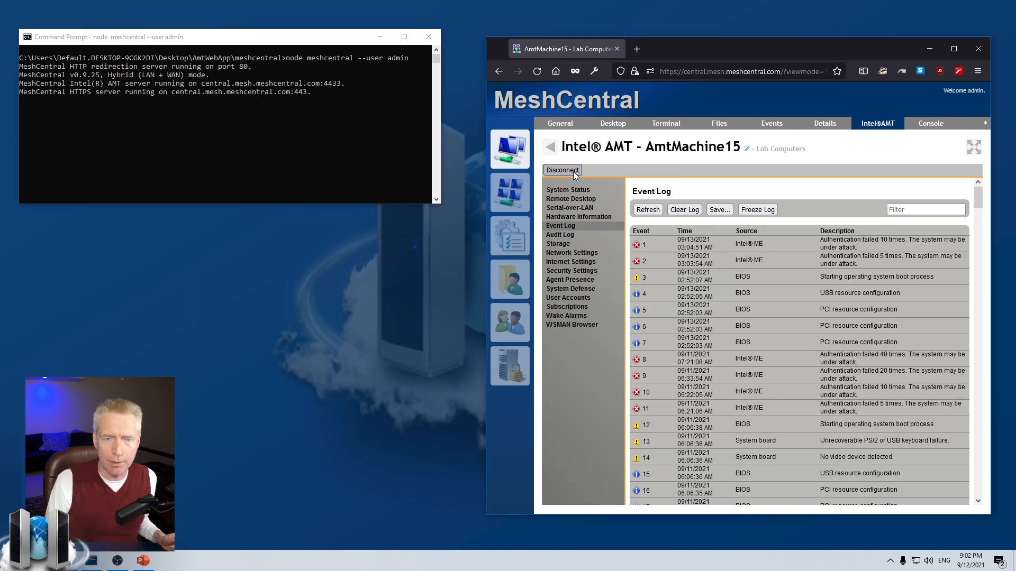
Step: Start a hardware (Intel AMT) desktop session on AmtMachine15, try selecting areas on the remote desktop, and disconnect
left_click(611, 125)
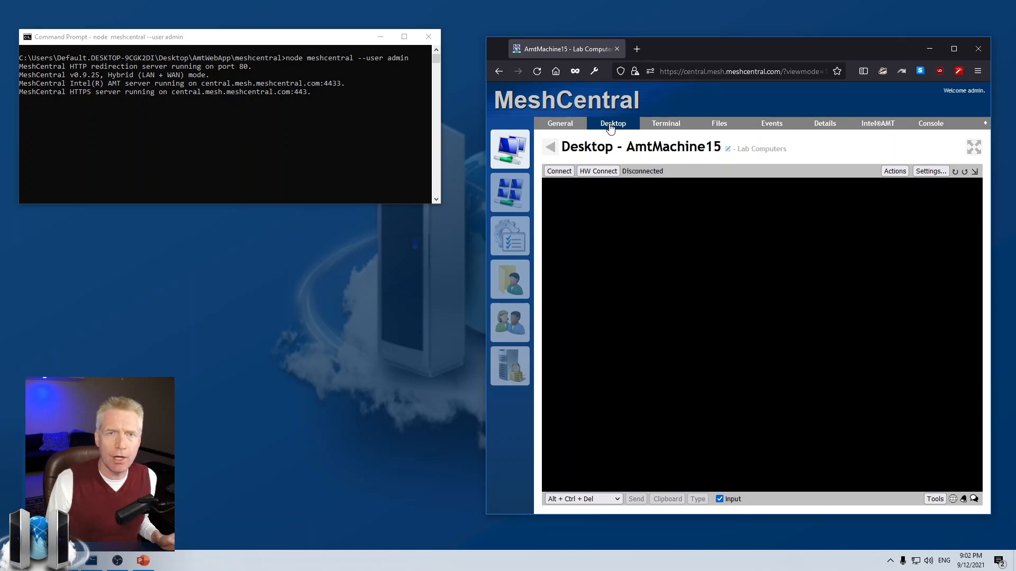
left_click(660, 127)
left_click(622, 125)
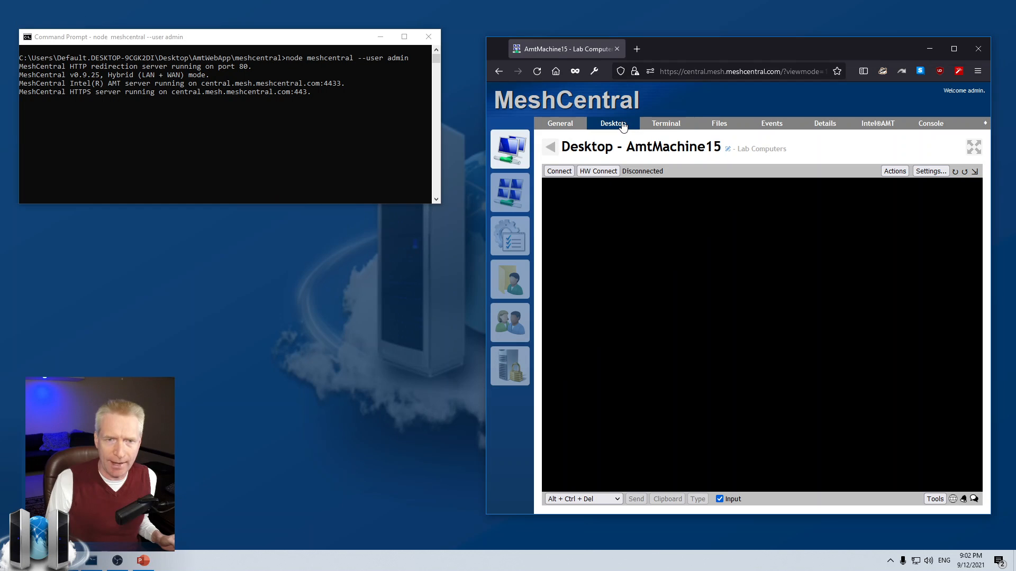
left_click(594, 175)
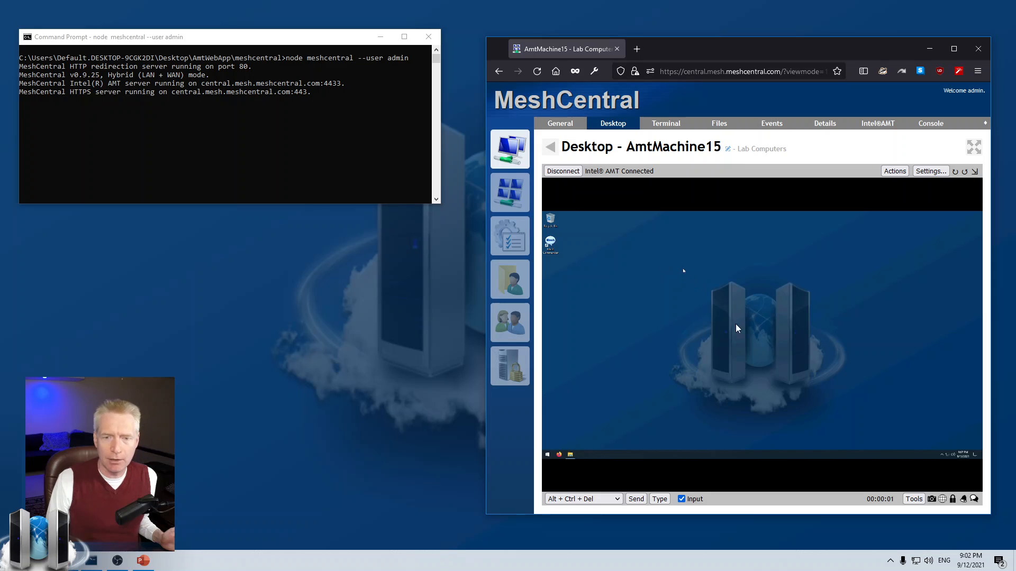
left_click_drag(871, 408, 725, 270)
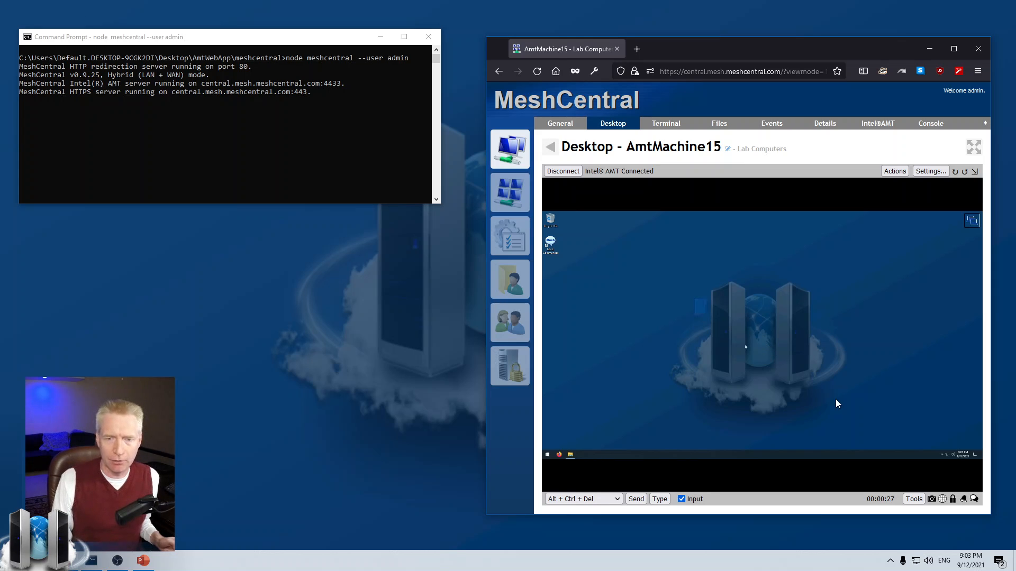
left_click_drag(836, 404, 917, 436)
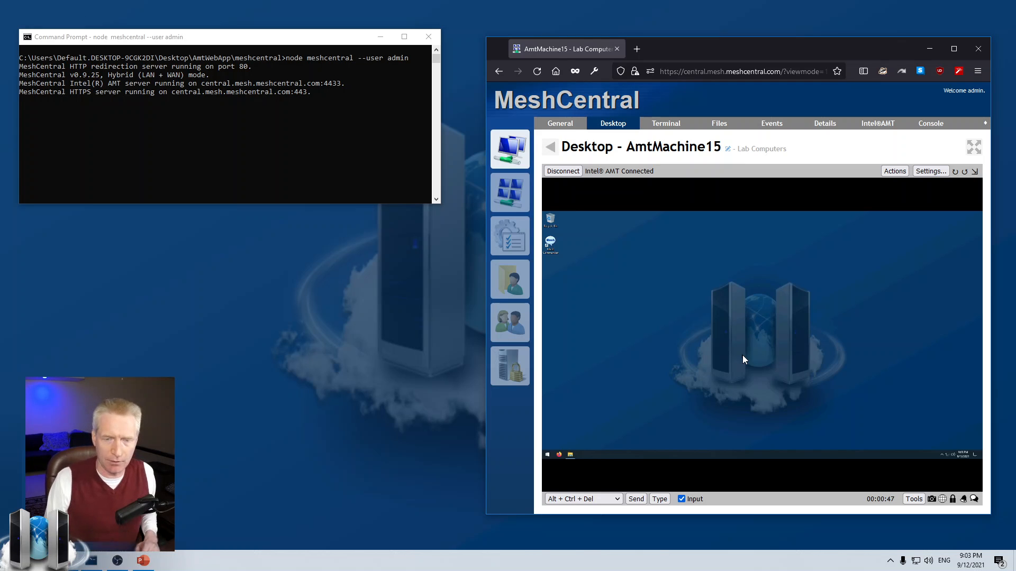
left_click_drag(631, 256, 883, 407)
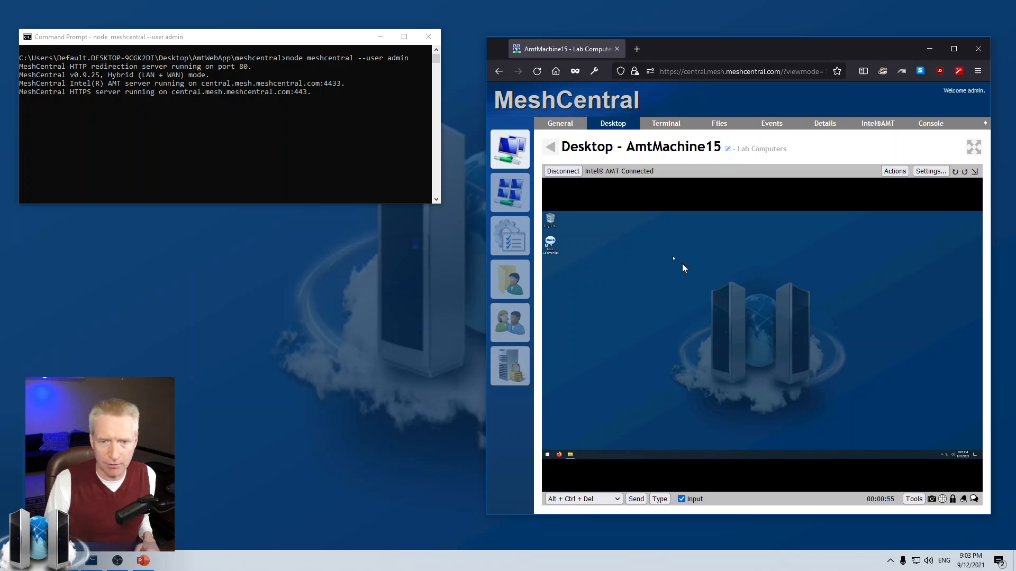
left_click_drag(682, 268, 883, 390)
left_click(573, 171)
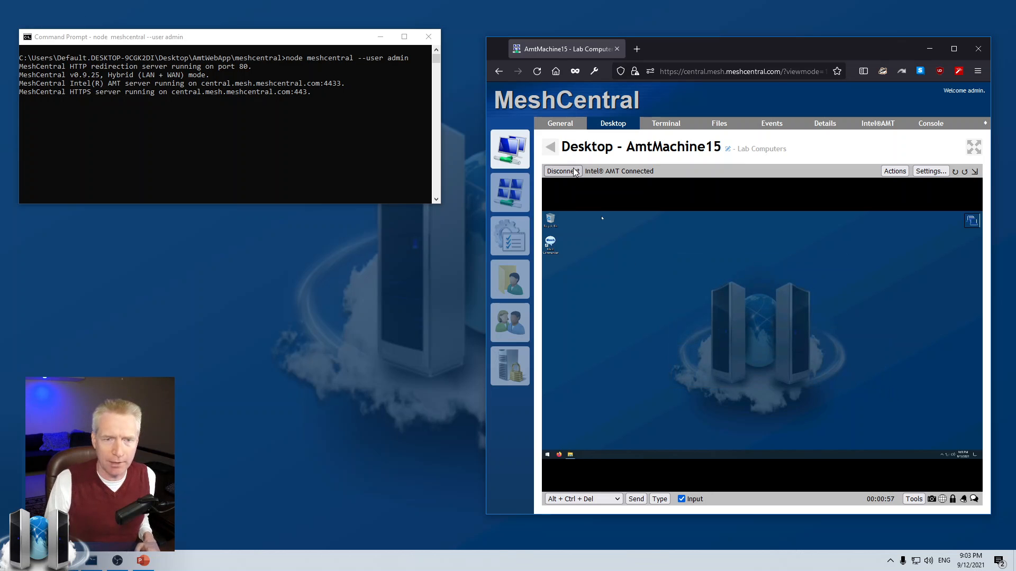
Step: Open the Intel AMT policy settings of the Lab Computers device group
left_click(509, 148)
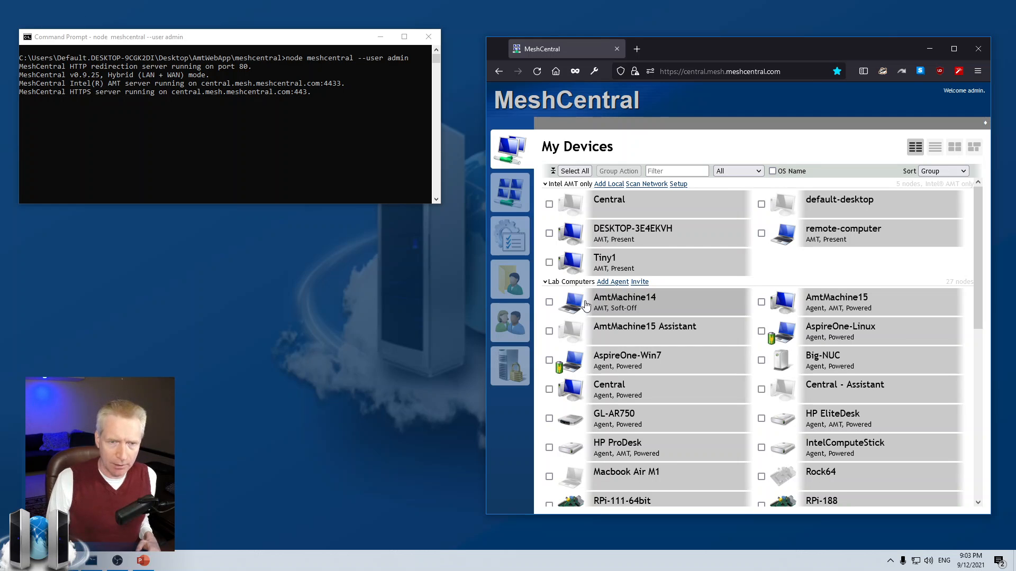
left_click(574, 285)
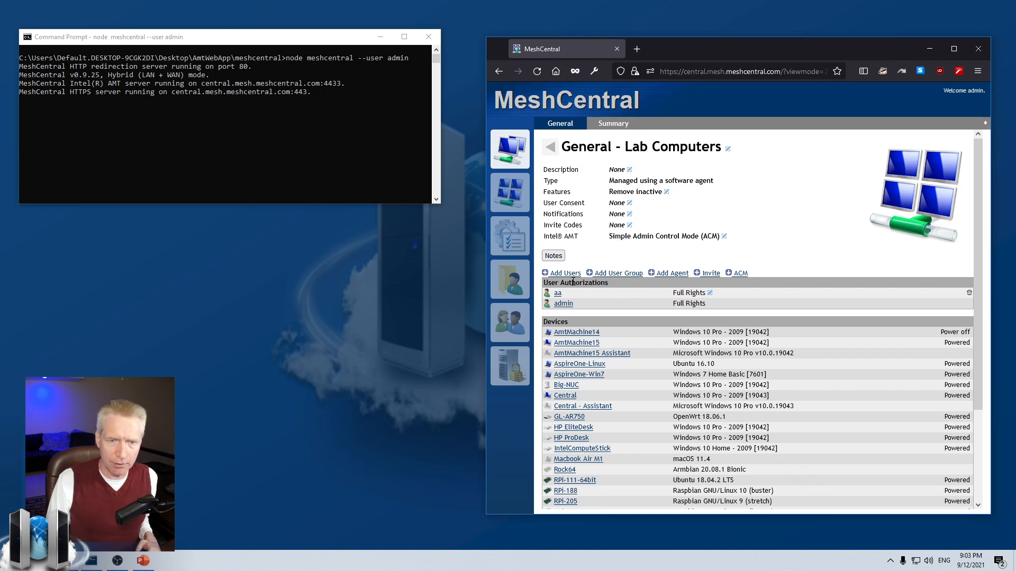
left_click_drag(545, 237, 585, 241)
left_click(591, 242)
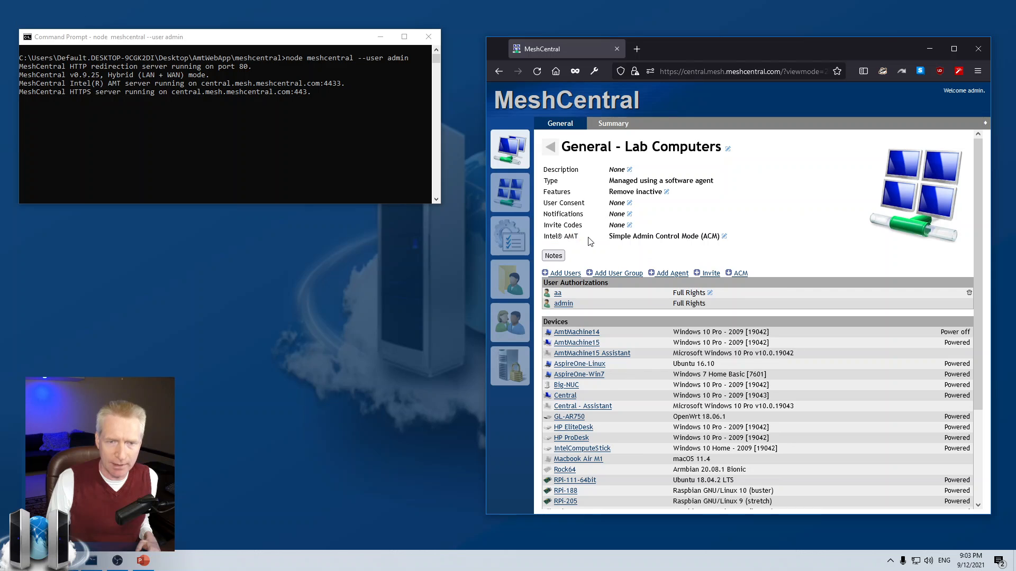
left_click(641, 241)
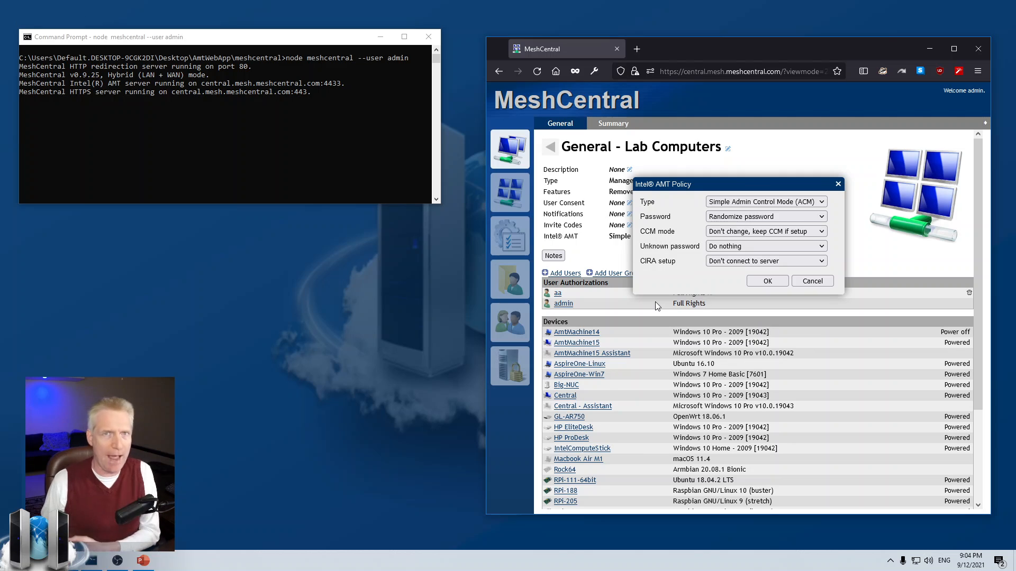
Step: Preview the No Policy, Deactivate and Simple Client Control Mode (CCM) types in the Intel AMT policy
left_click(728, 202)
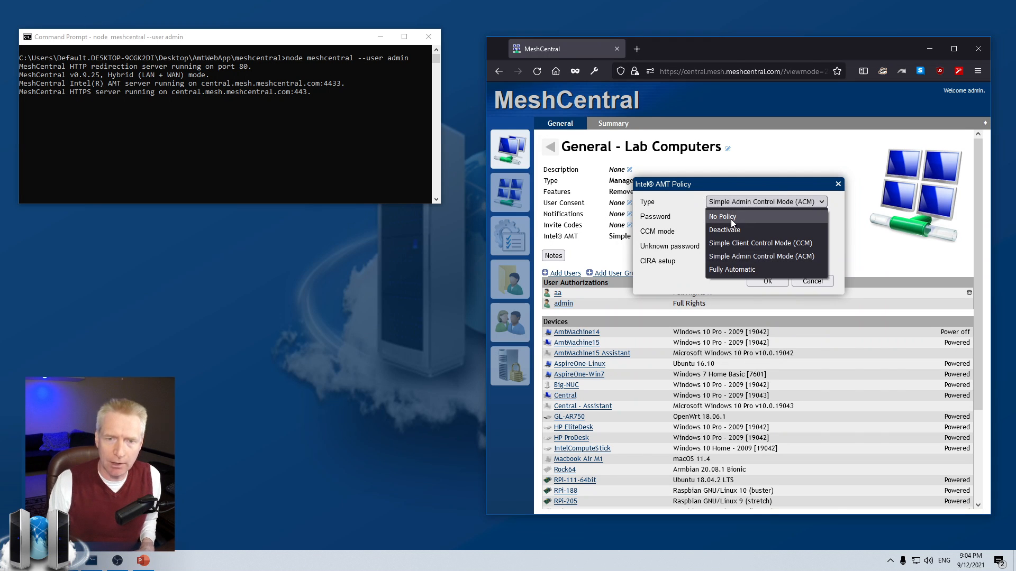
left_click(731, 219)
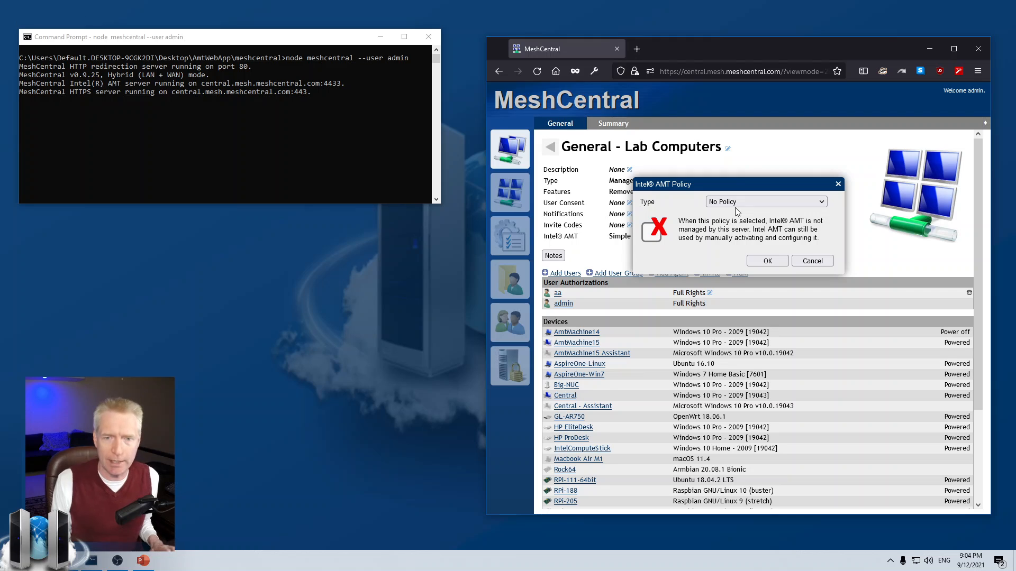
left_click(735, 204)
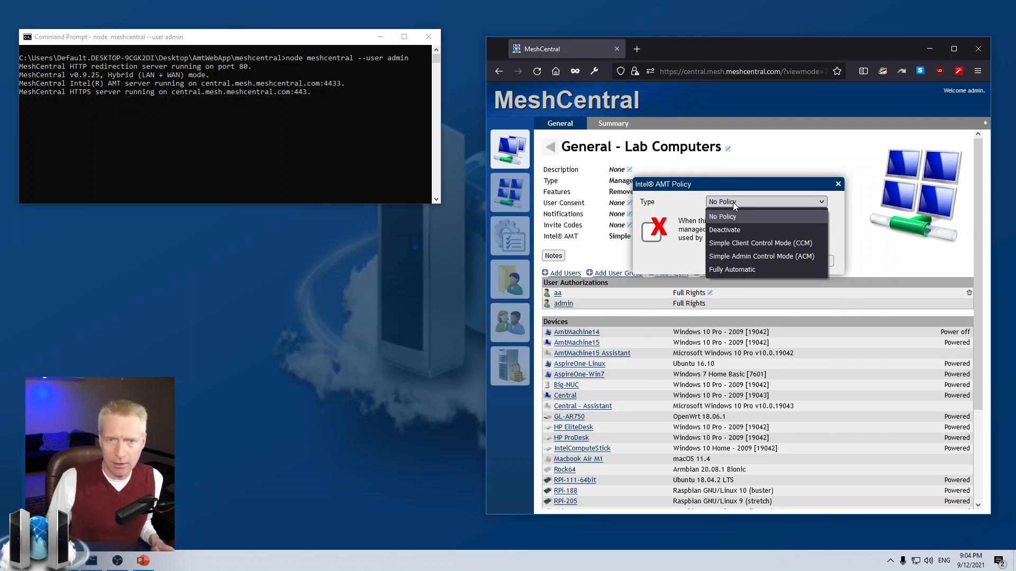
left_click(726, 230)
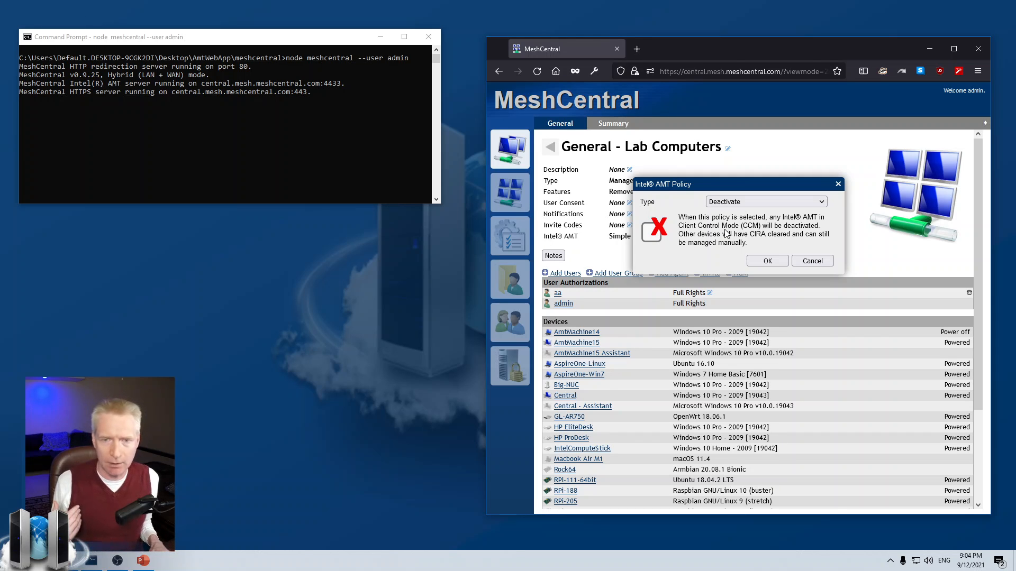
left_click(733, 204)
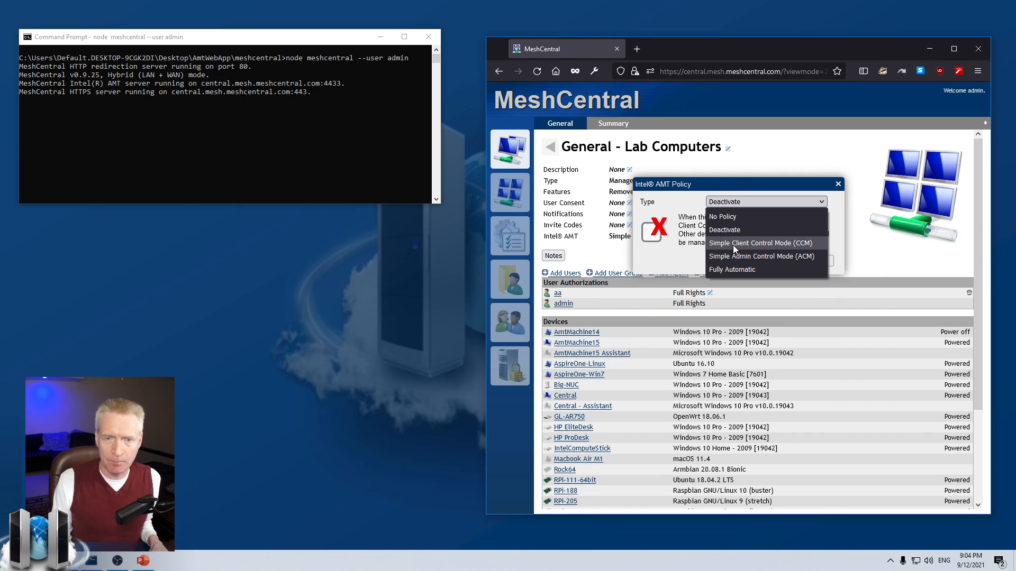
left_click(732, 246)
Step: Compare the Simple Admin Control Mode (ACM) and Fully Automatic policy types, and return the type to Simple Admin Control Mode (ACM)
left_click(740, 201)
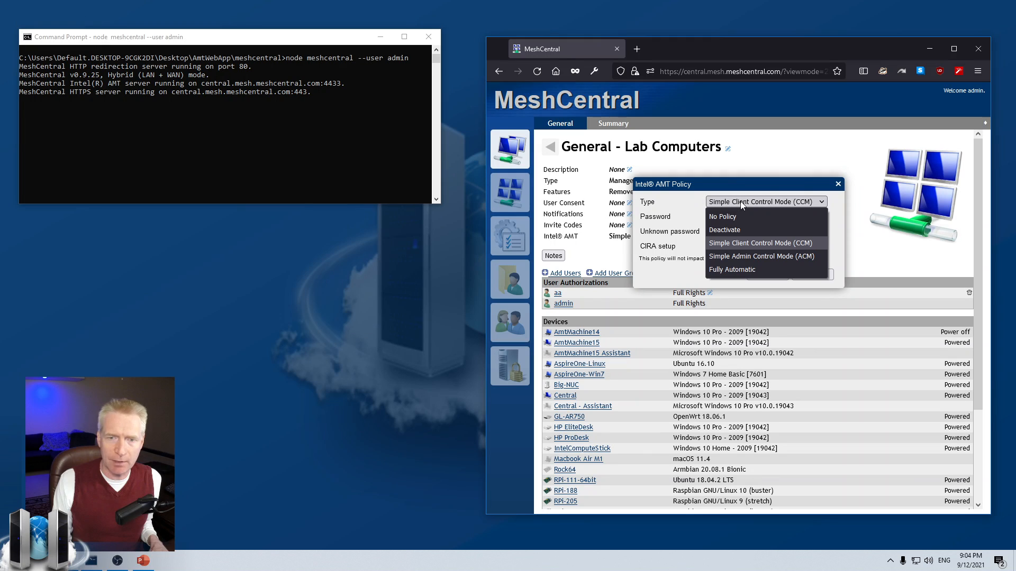
left_click(745, 259)
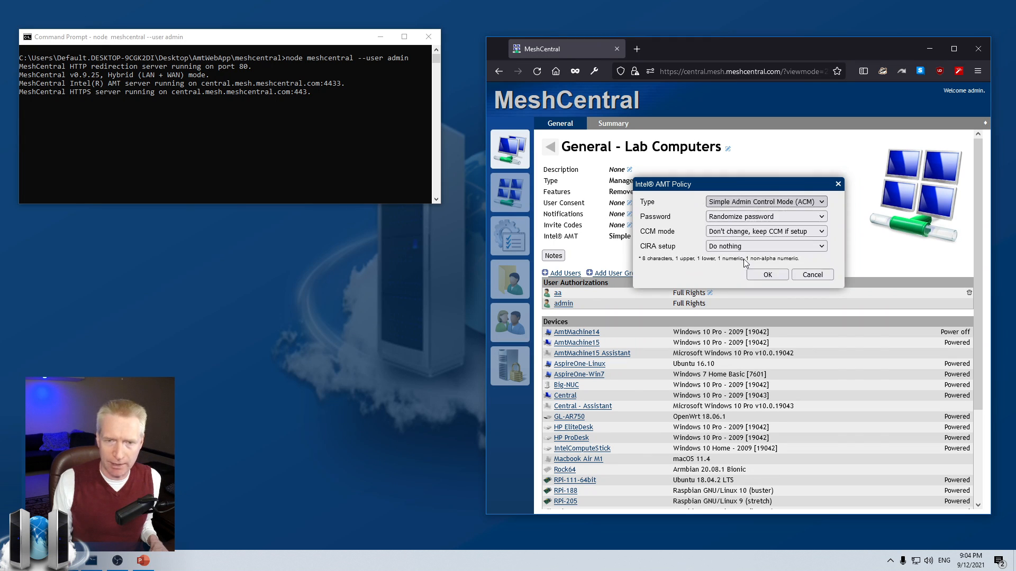
left_click(739, 203)
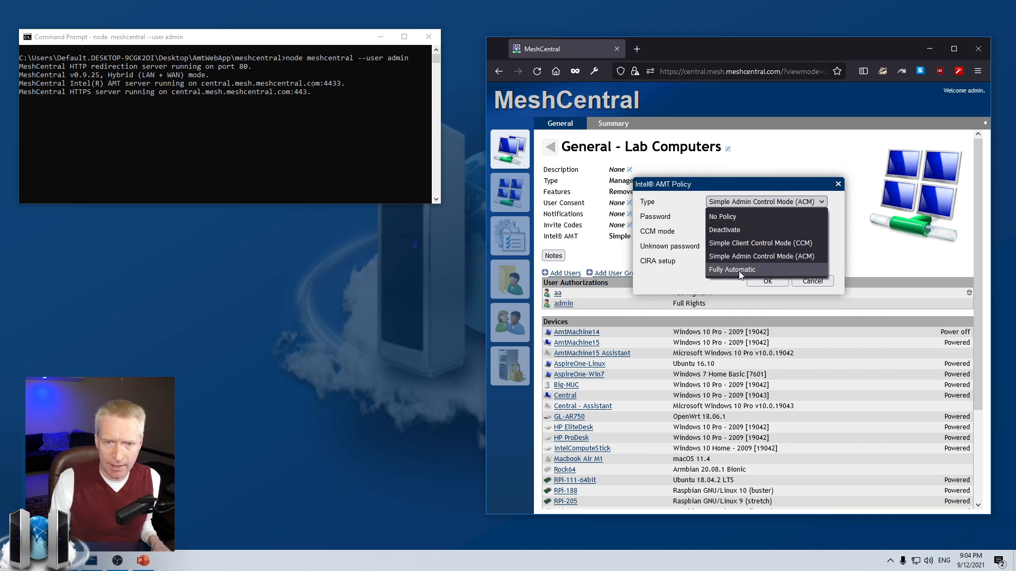
left_click(738, 271)
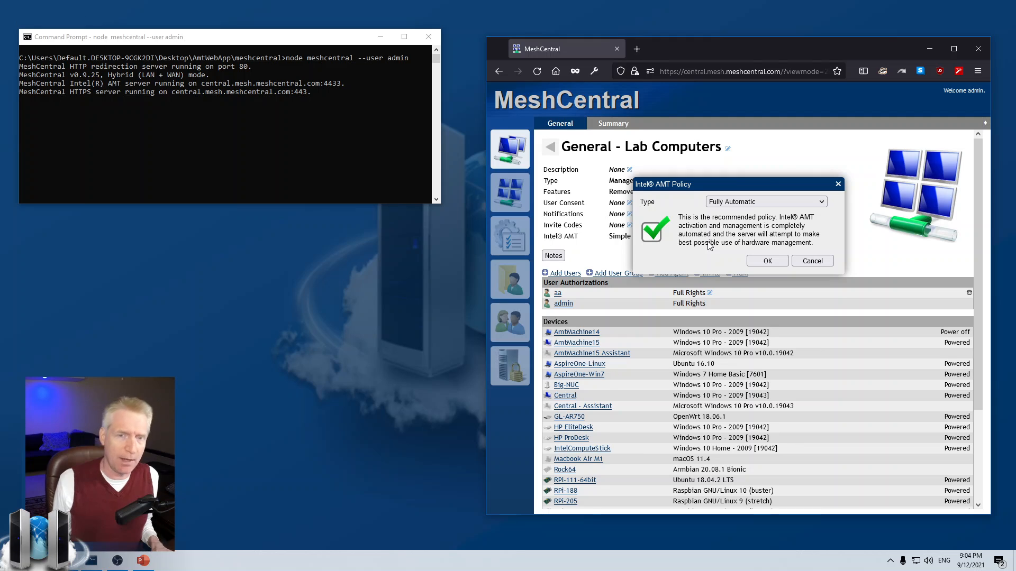
left_click(776, 205)
left_click(761, 254)
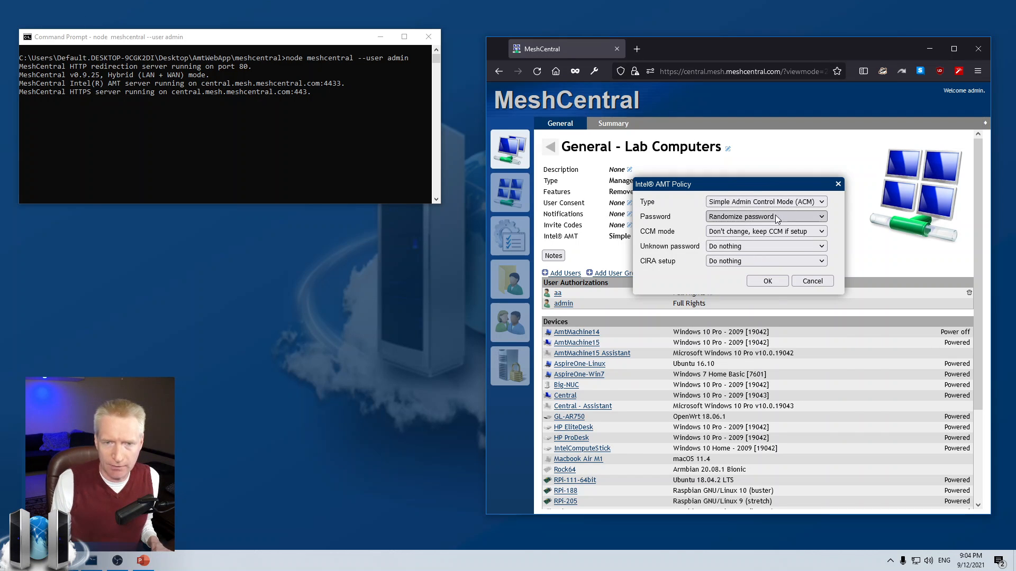
left_click(747, 202)
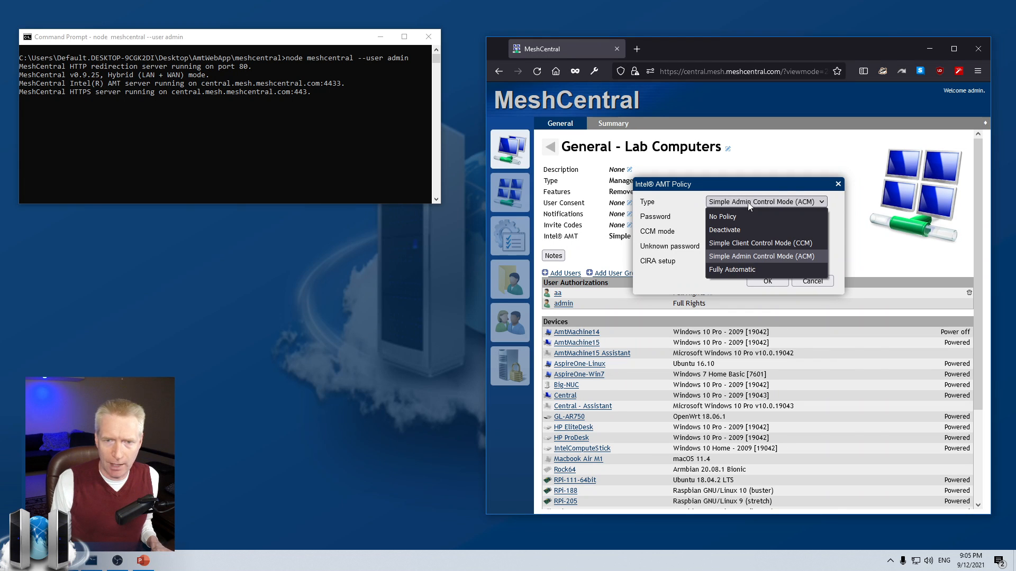
left_click(747, 202)
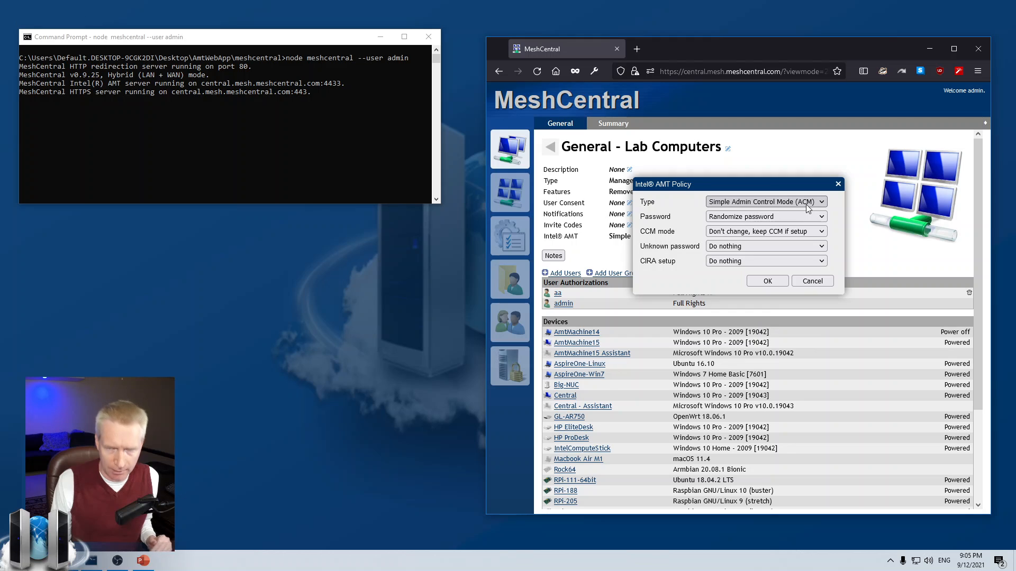
Step: Review the policy's password options, try the CCM mode "Activate to CCM, if ACM fails", and restore "Don't change, keep CCM if setup"
left_click(790, 214)
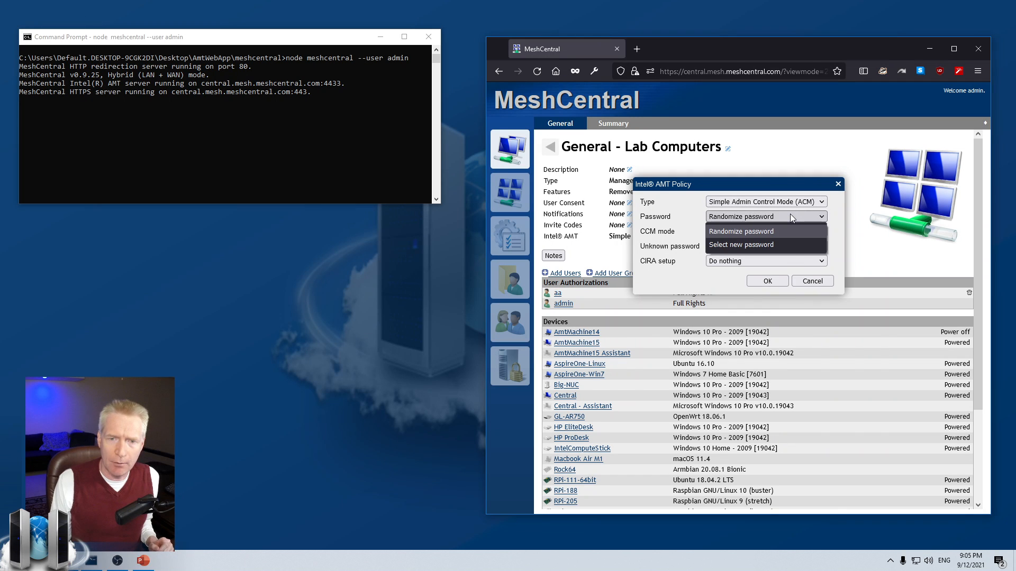
left_click(790, 214)
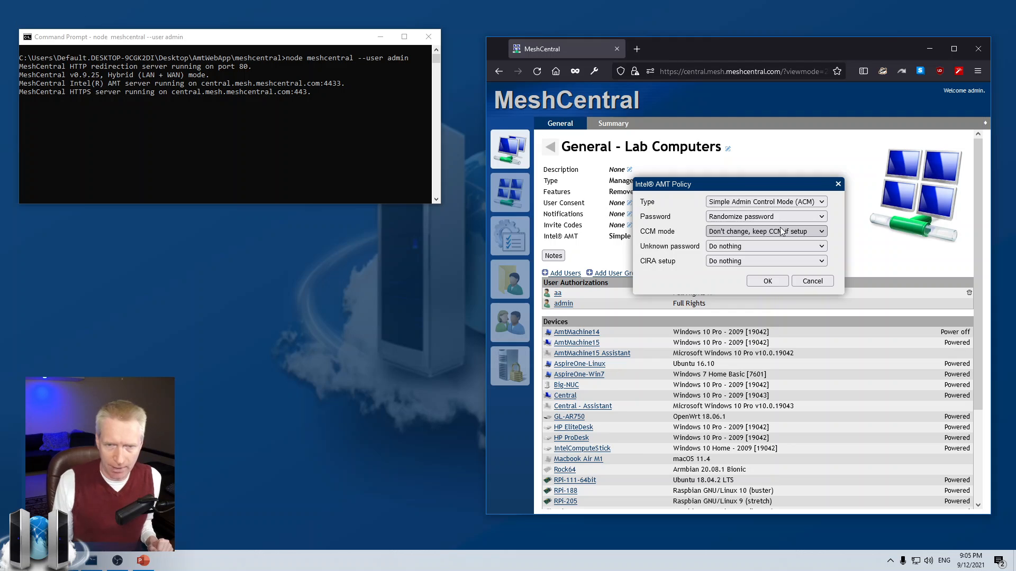
left_click(782, 231)
left_click(780, 227)
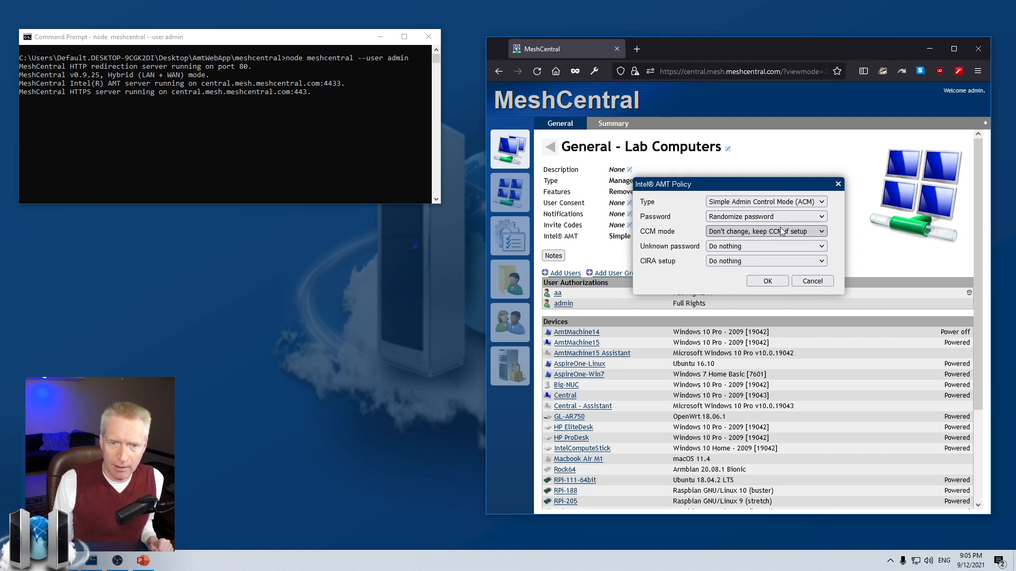
left_click(734, 230)
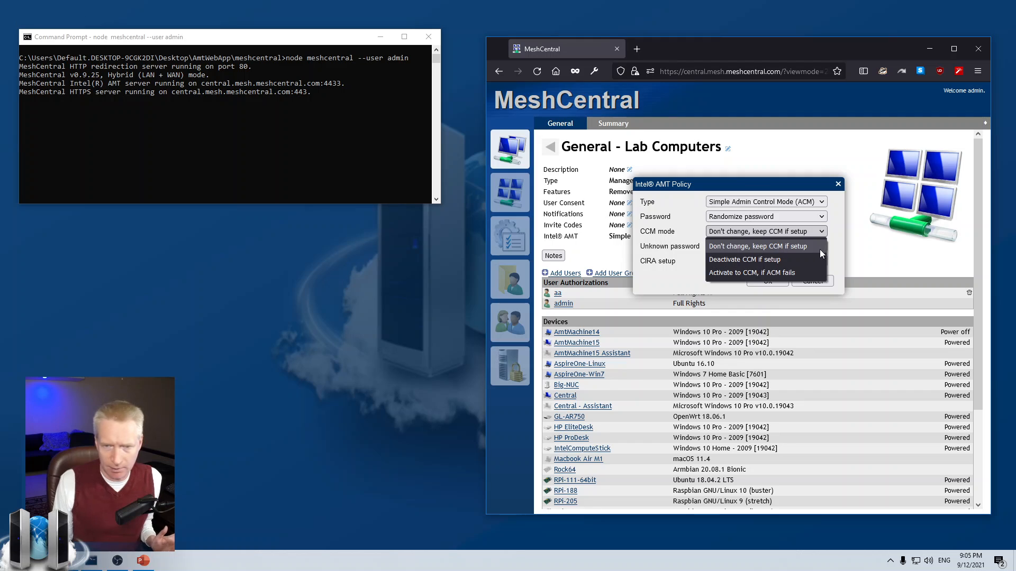
left_click(785, 274)
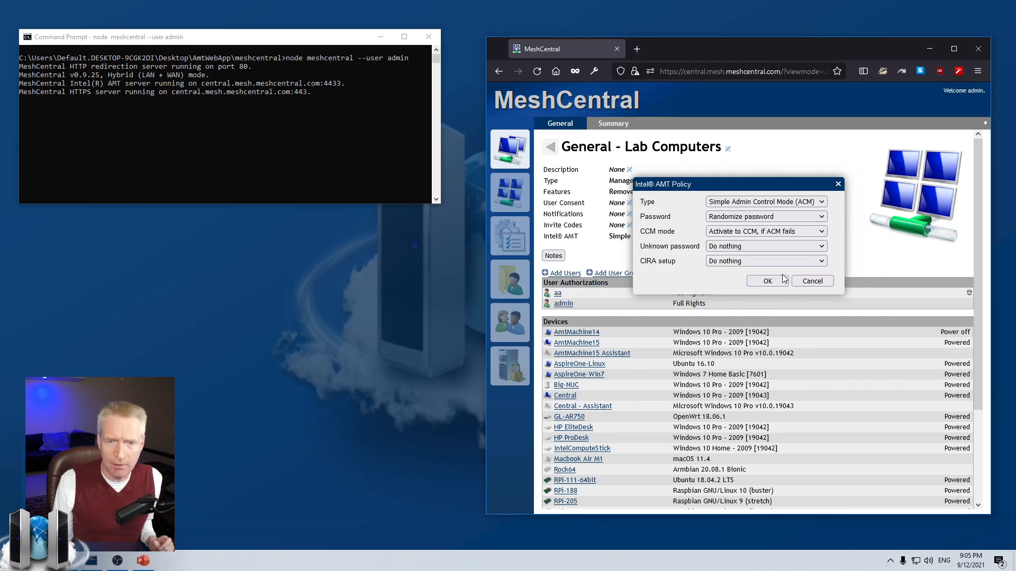
left_click(724, 236)
left_click(723, 246)
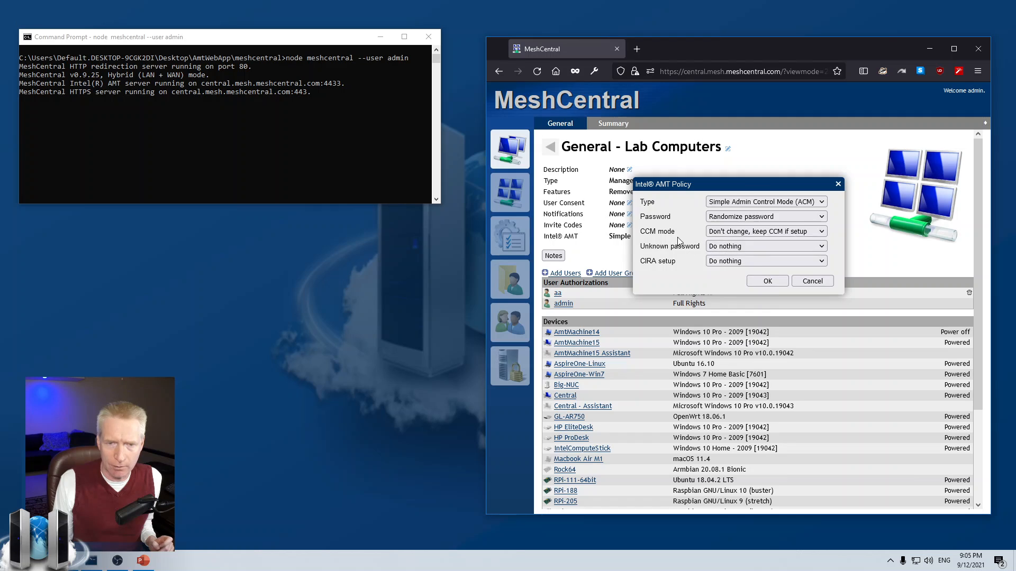
Step: Try "If in CCM, reactivate Intel AMT" for unknown passwords and the CIRA setups through "Connect to server", and cancel the policy changes
left_click(730, 246)
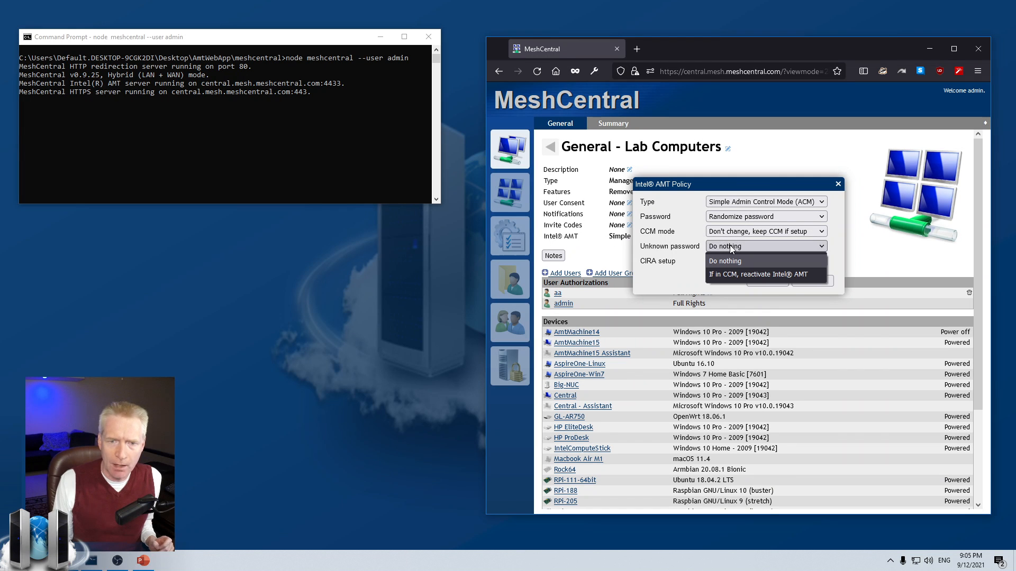
left_click(721, 277)
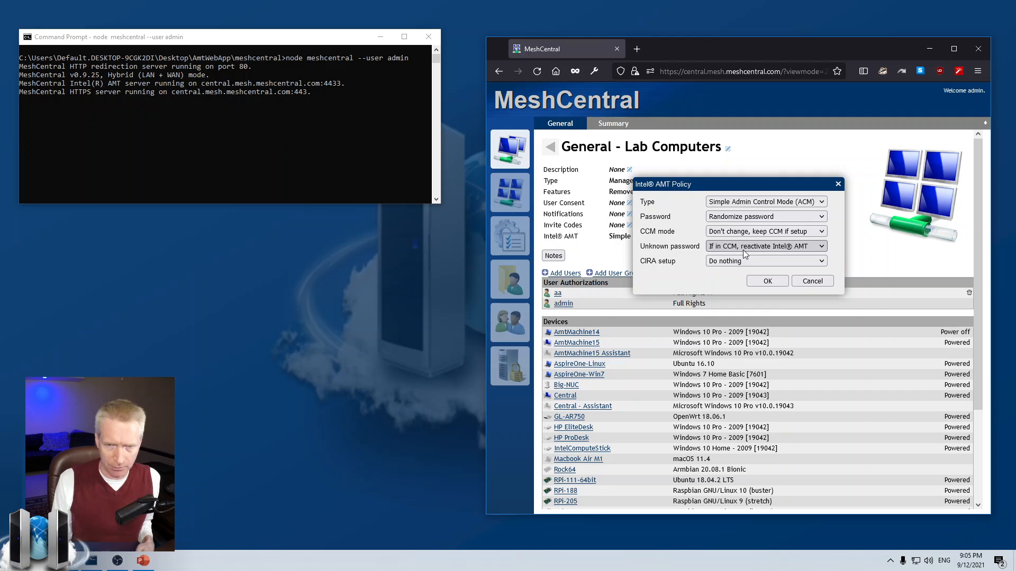
left_click(739, 261)
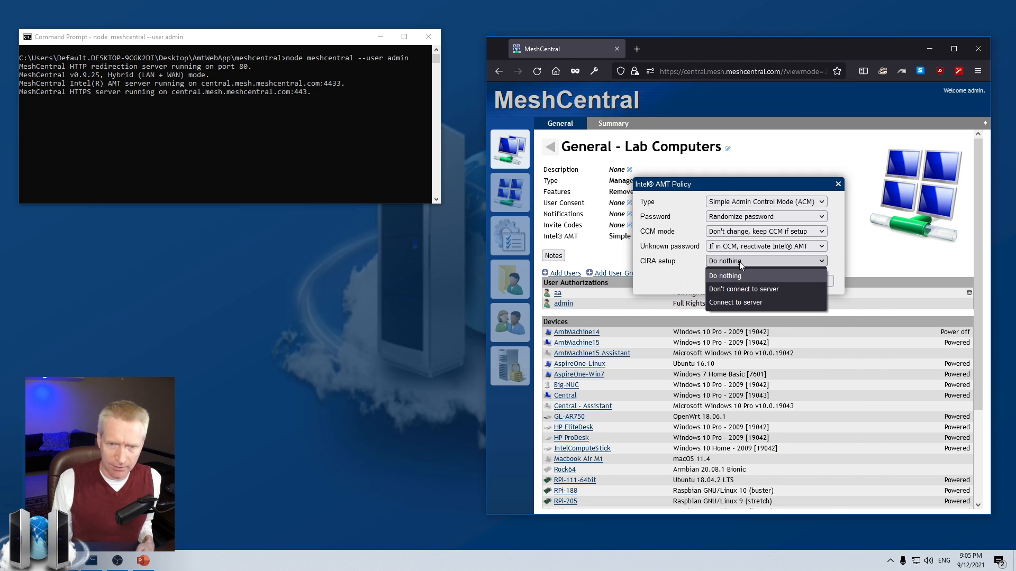
left_click(738, 262)
left_click(738, 261)
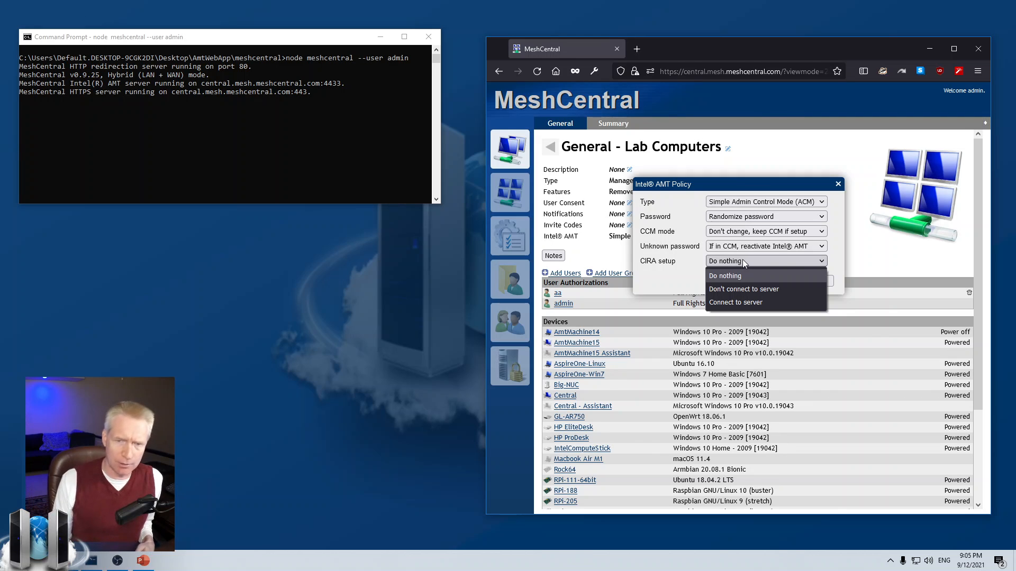
left_click(732, 276)
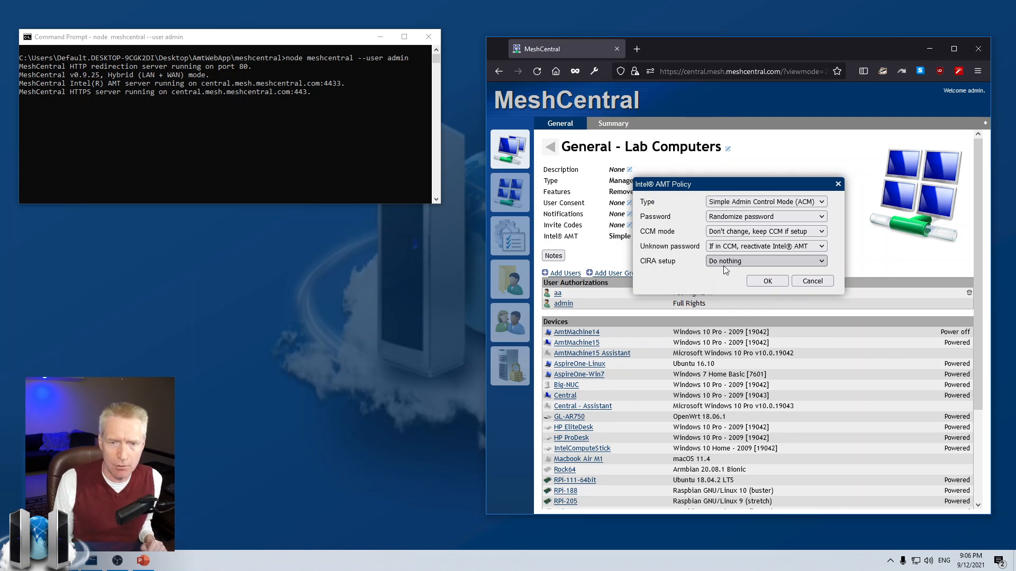
left_click(723, 266)
left_click(719, 290)
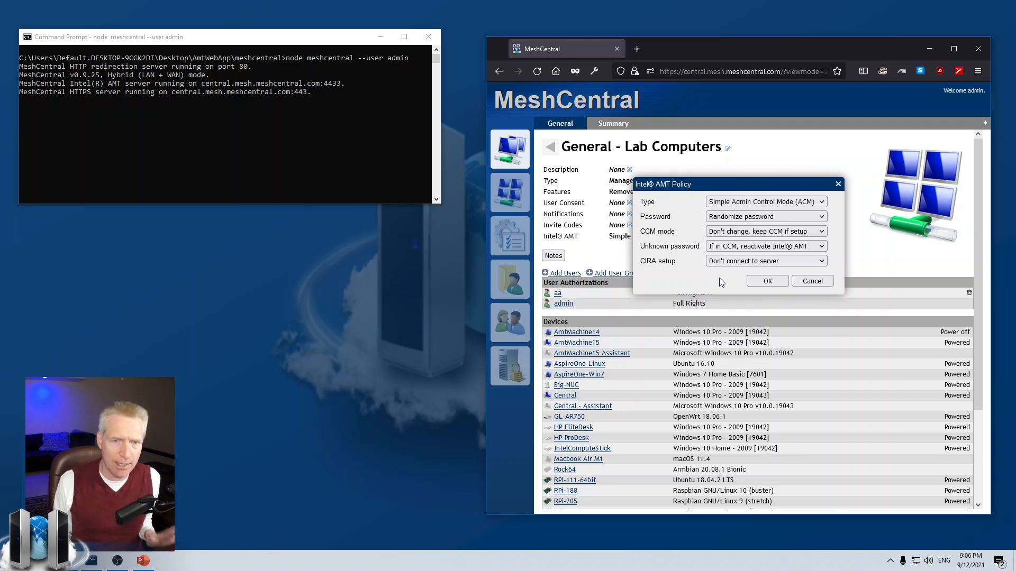
left_click(722, 264)
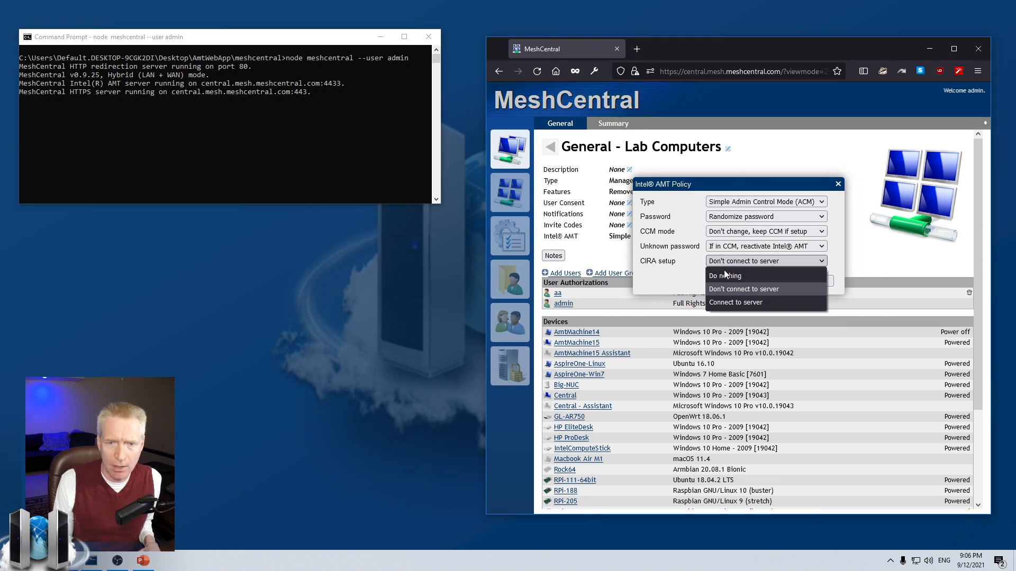
left_click(719, 304)
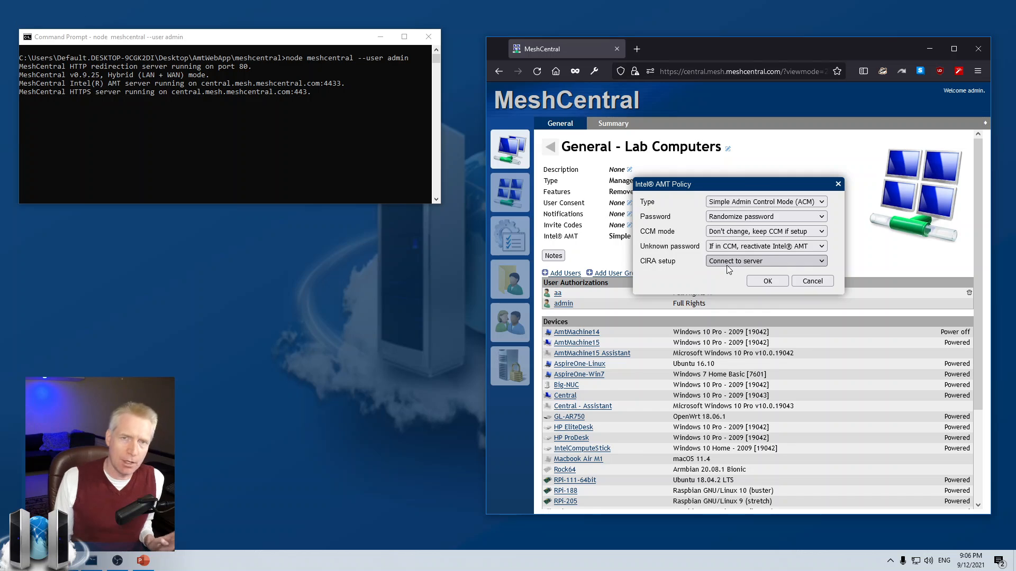
left_click(805, 278)
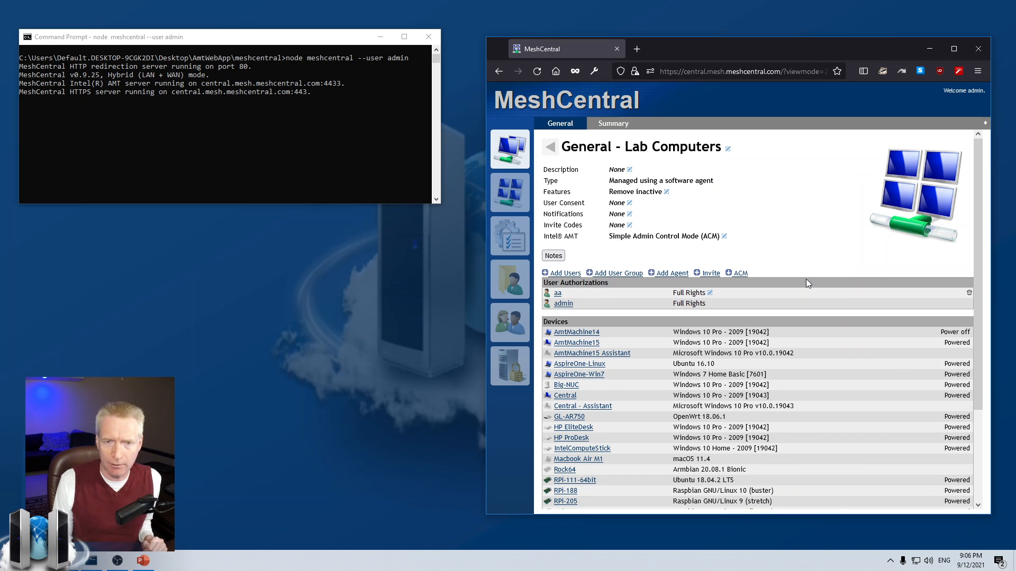
Step: Return to the device list and check the Intel AMT connection status of Tiny4 in the Lab Computers group
left_click(517, 153)
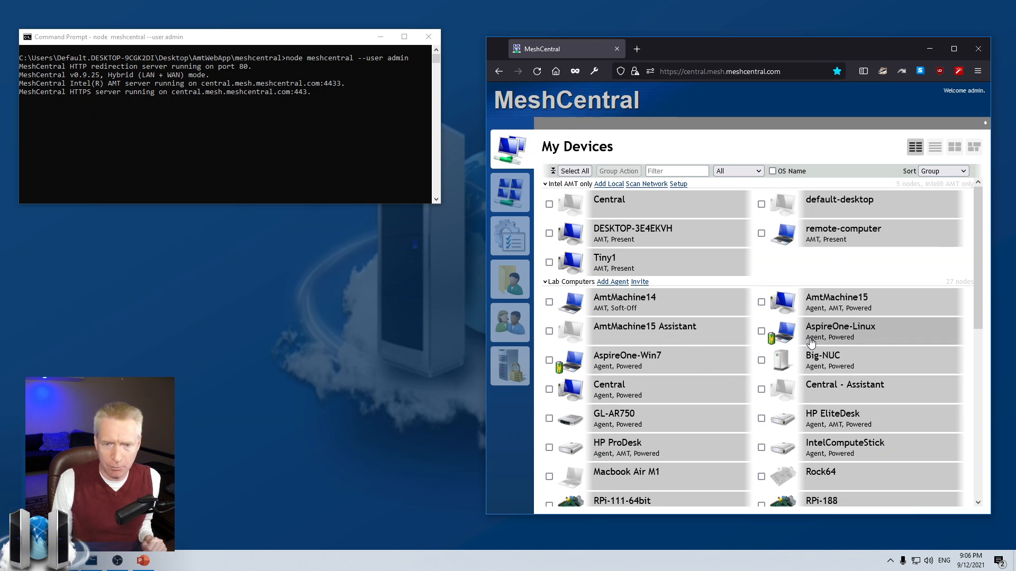
scroll(802, 345, "down", 5)
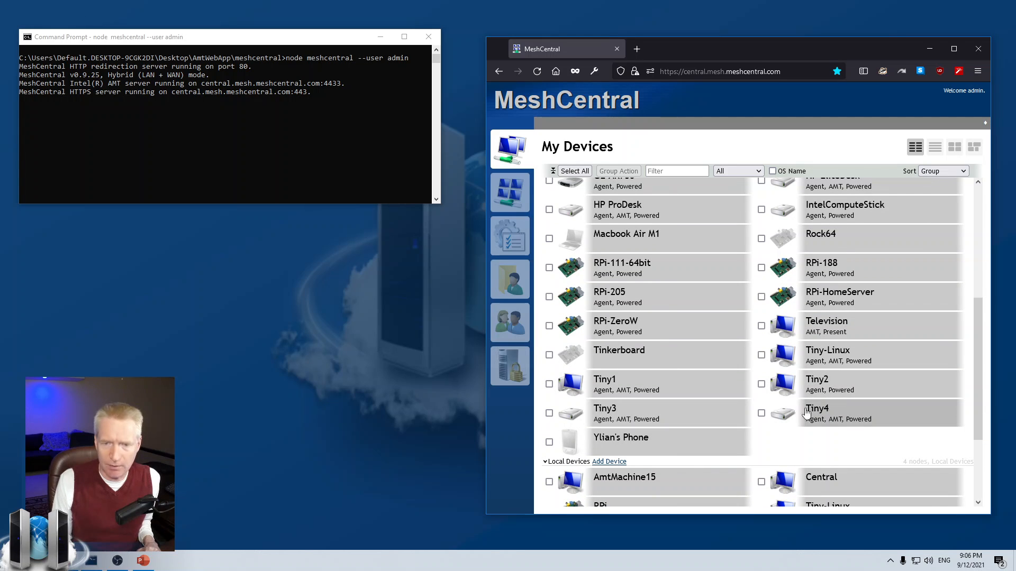
mouse_move(841, 428)
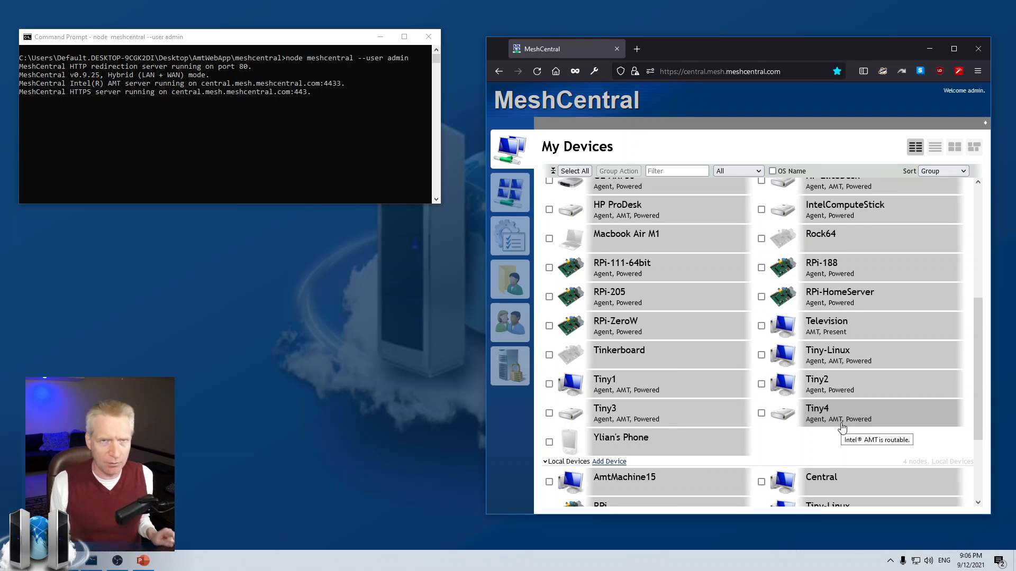
scroll(842, 427, "up", 5)
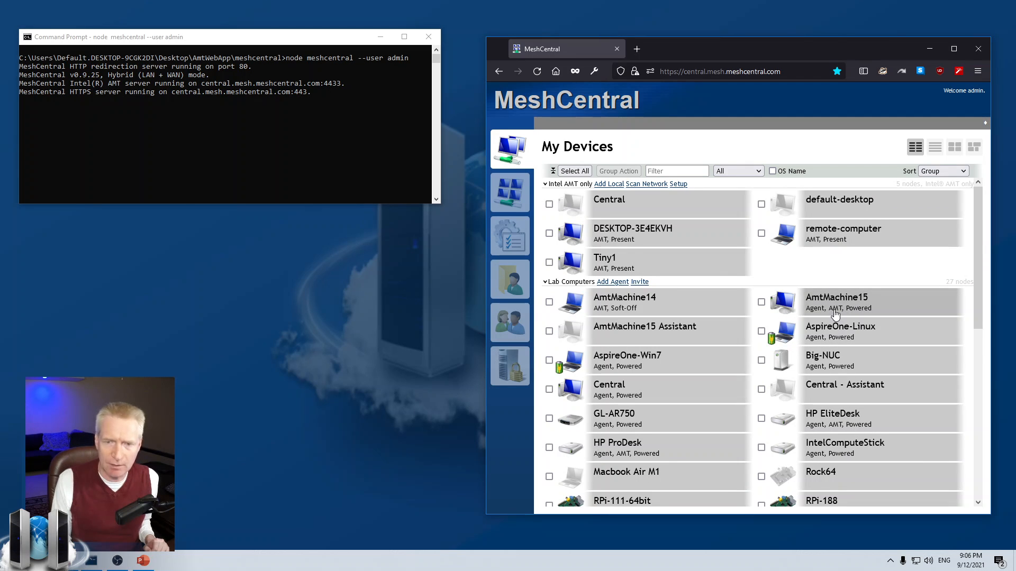
Step: Set CIRA setup to "Connect to server" in the Lab Computers group's Intel AMT policy, and decline updating the saved browser login
mouse_move(835, 315)
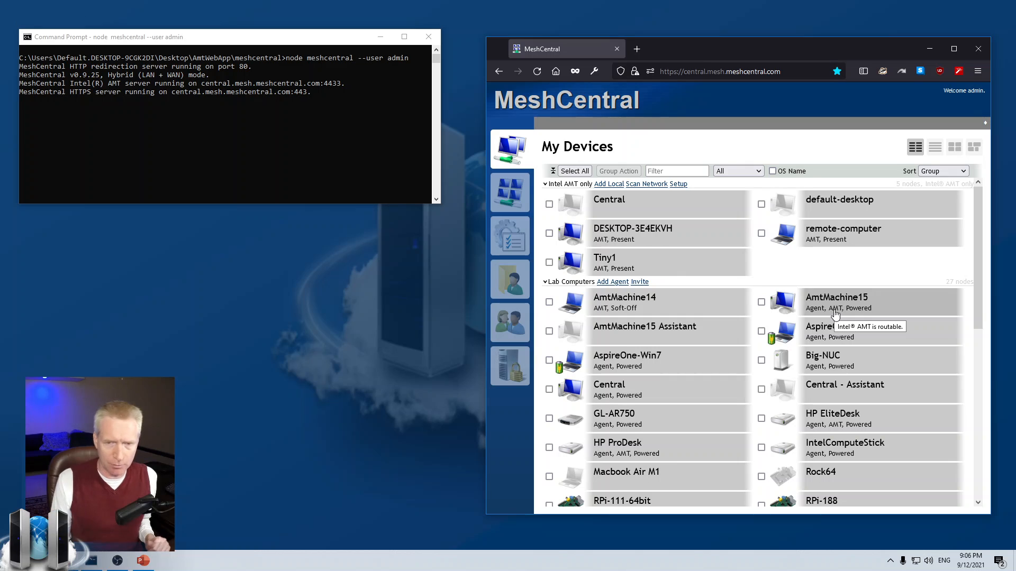
left_click(569, 283)
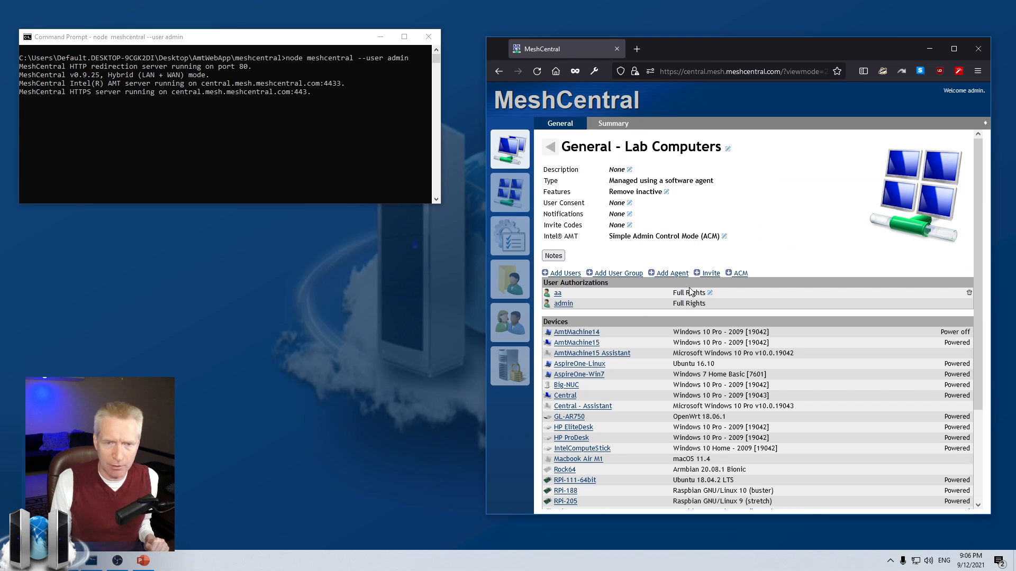
left_click(680, 237)
left_click(766, 261)
left_click(758, 309)
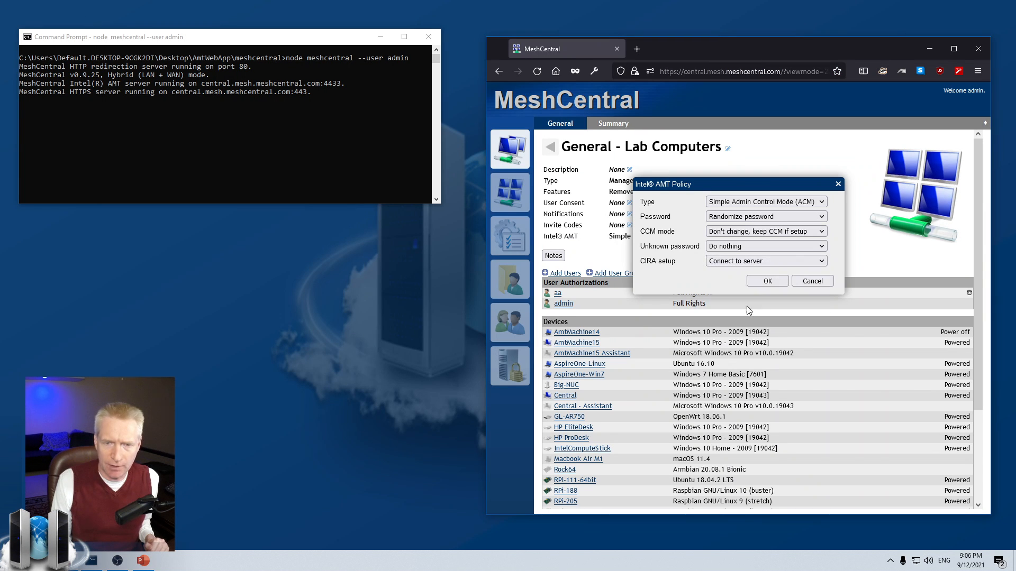
left_click(770, 279)
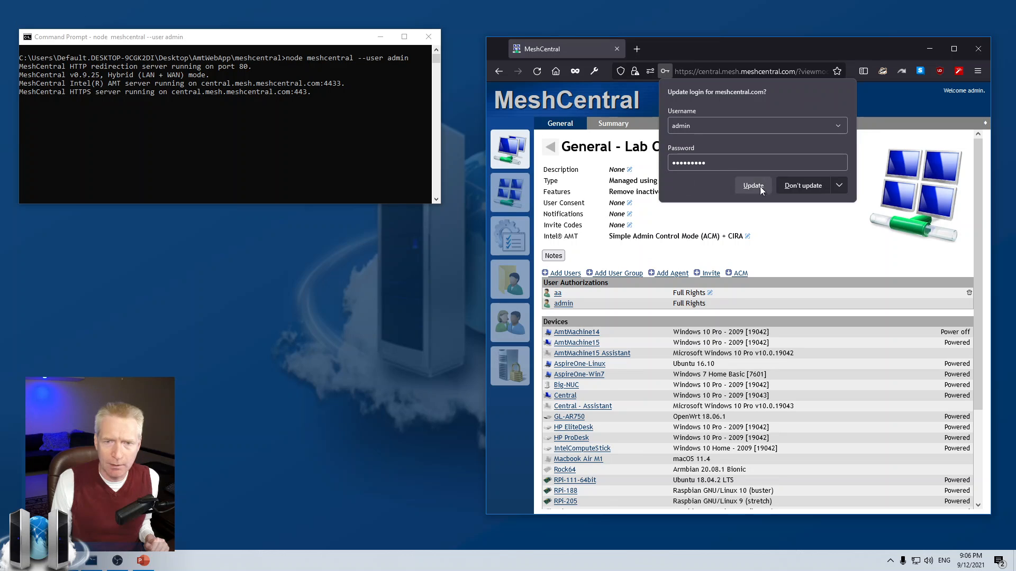
left_click(787, 189)
Step: Return to the device list and examine the Intel AMT and CIRA connection status of AmtMachine15, Tiny3 and Tiny4 in Lab Computers
left_click(518, 155)
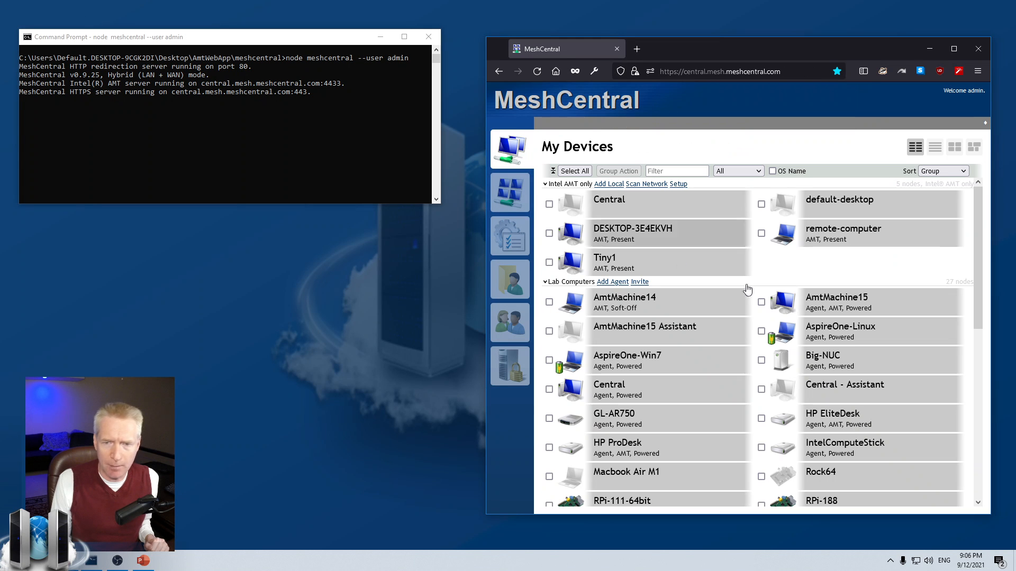
scroll(827, 291, "down", 3)
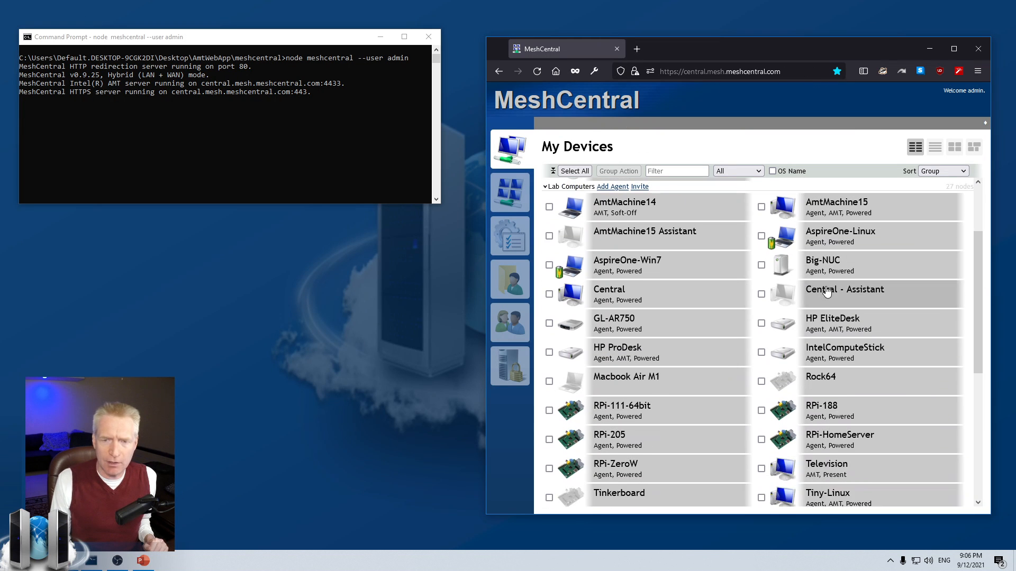
scroll(827, 292, "up", 2)
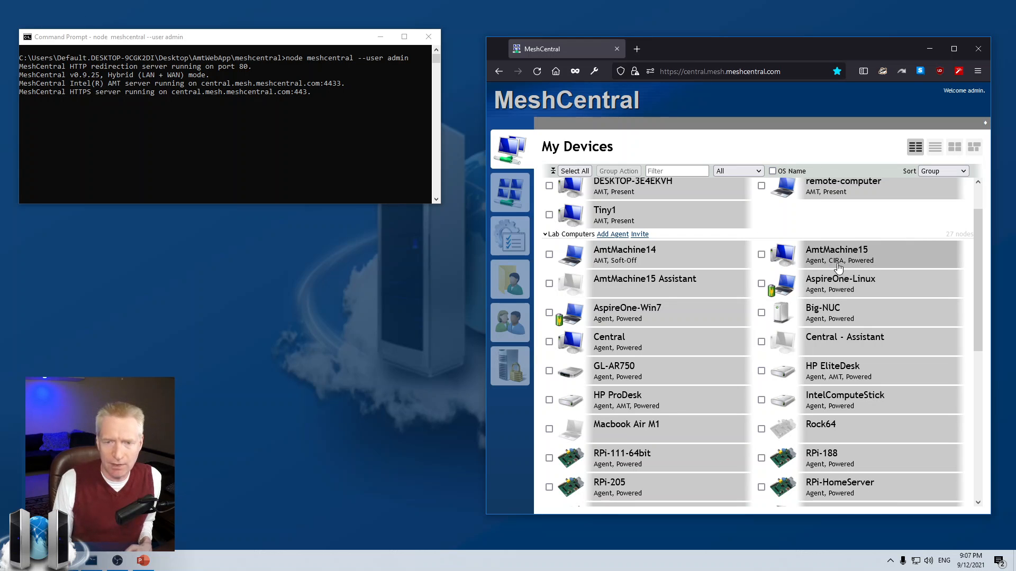
scroll(767, 343, "down", 3)
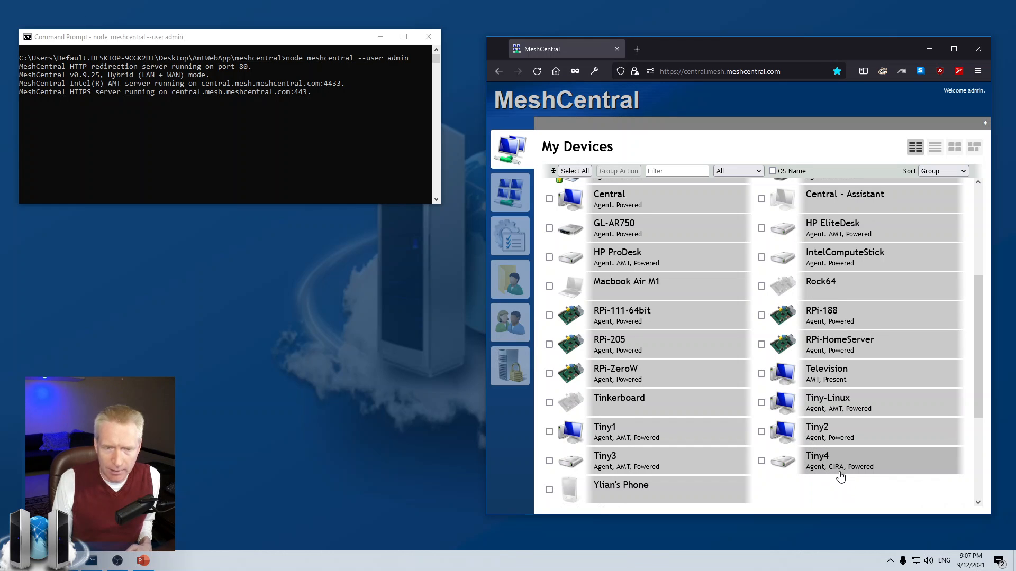
scroll(809, 483, "up", 3)
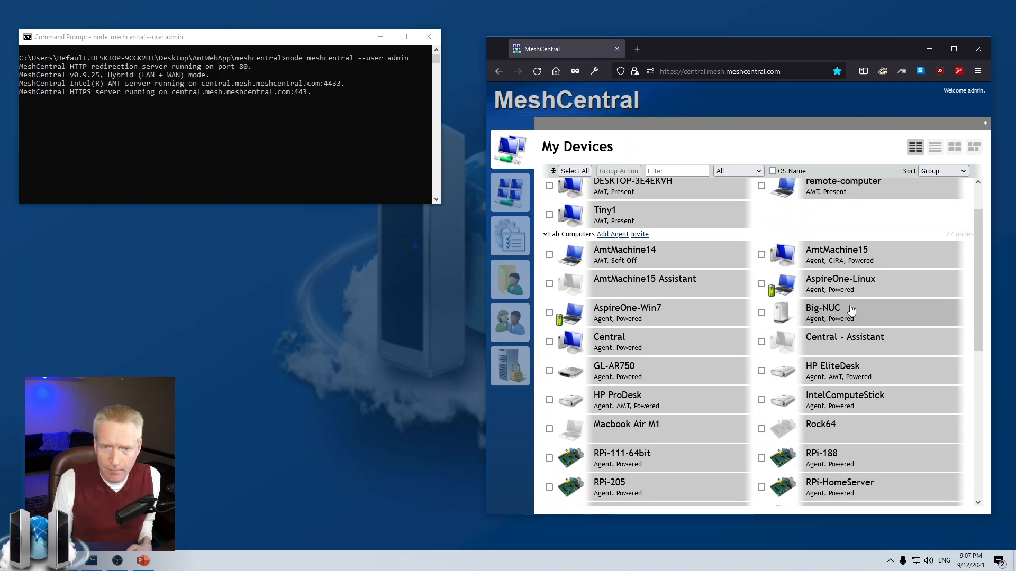
scroll(790, 352, "down", 2)
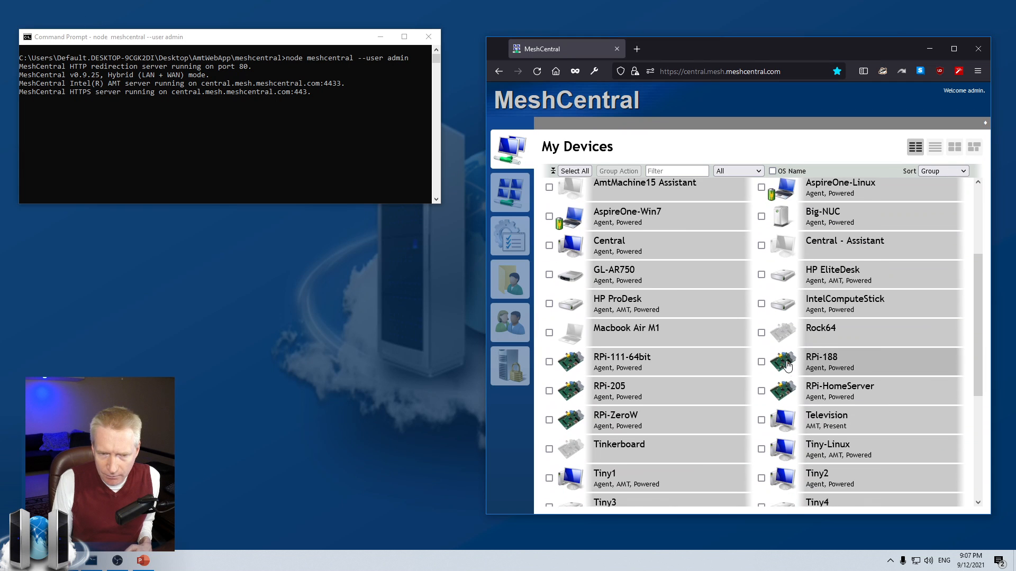
scroll(767, 386, "down", 1)
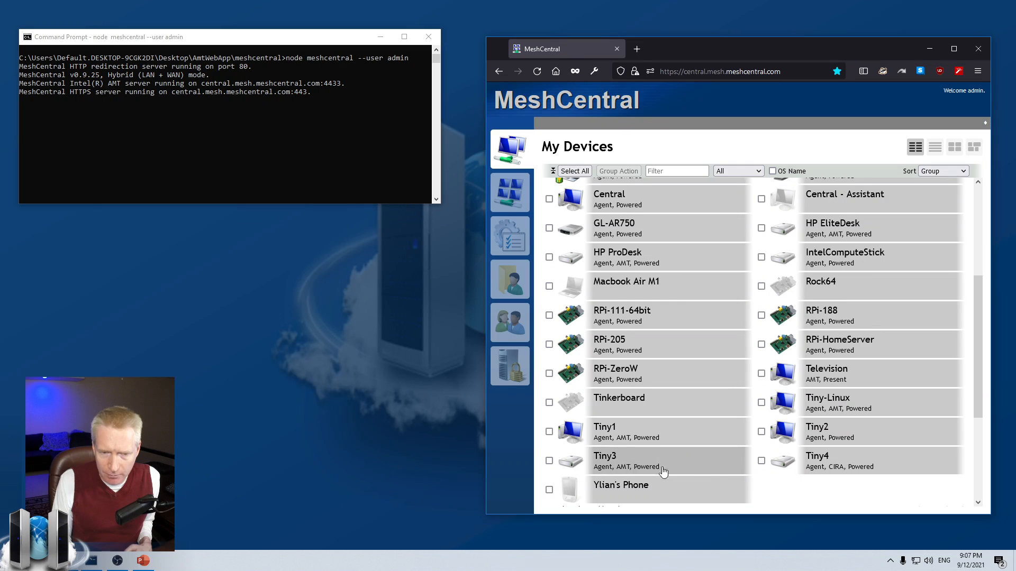
scroll(833, 477, "up", 1)
scroll(833, 476, "up", 3)
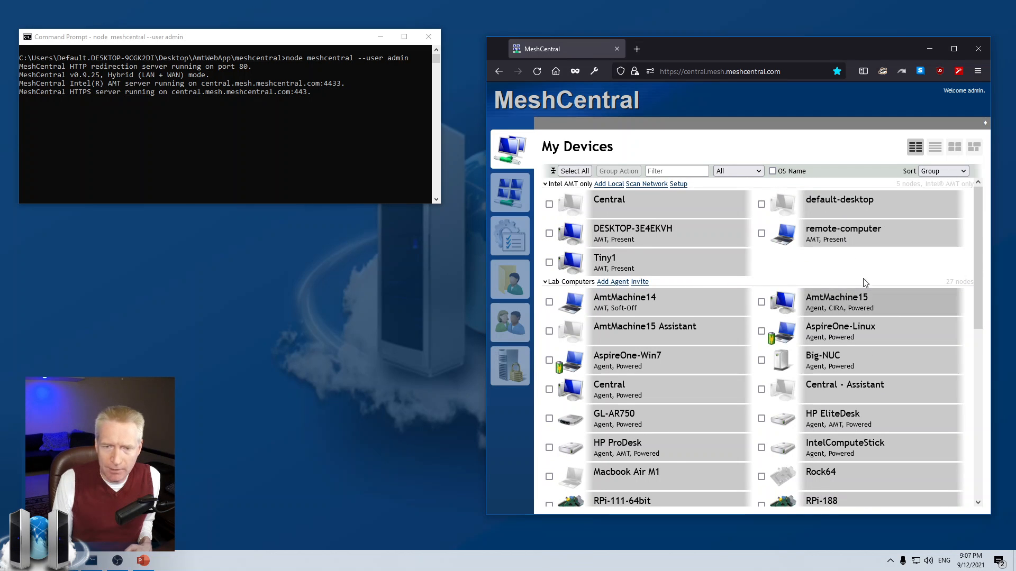
Step: Open AmtMachine15's general details and check its connectivity types
left_click(858, 306)
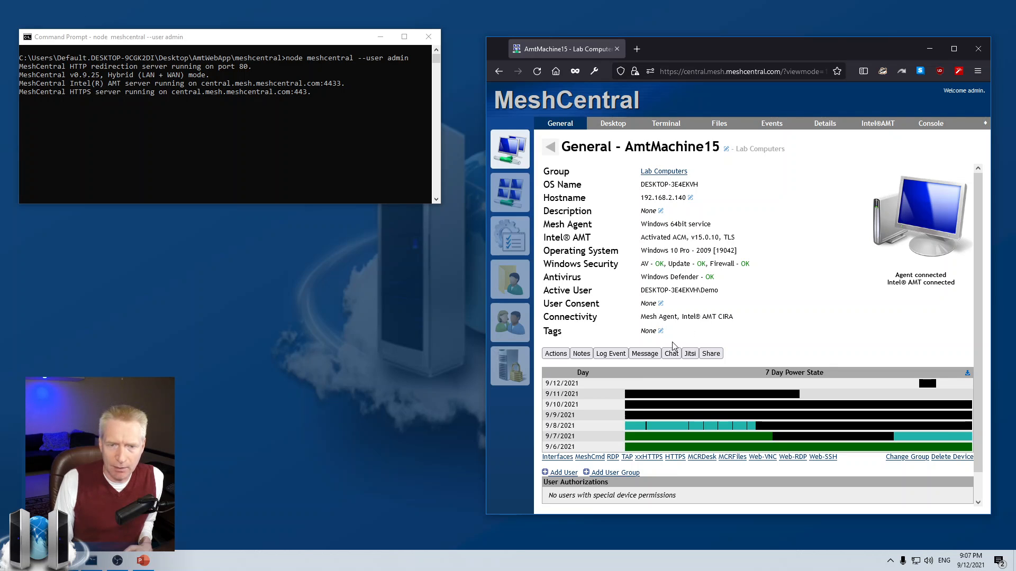
left_click_drag(682, 316, 726, 316)
left_click(725, 317)
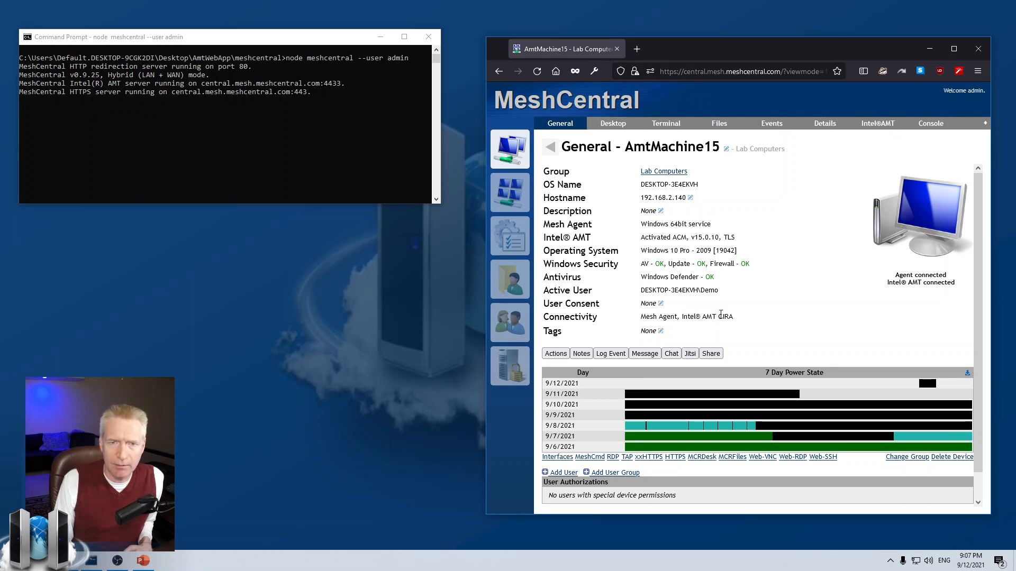
Step: Connect to AmtMachine15's remote desktop through Intel AMT, test the pointer control on it, and disconnect the session
left_click(608, 124)
left_click(598, 171)
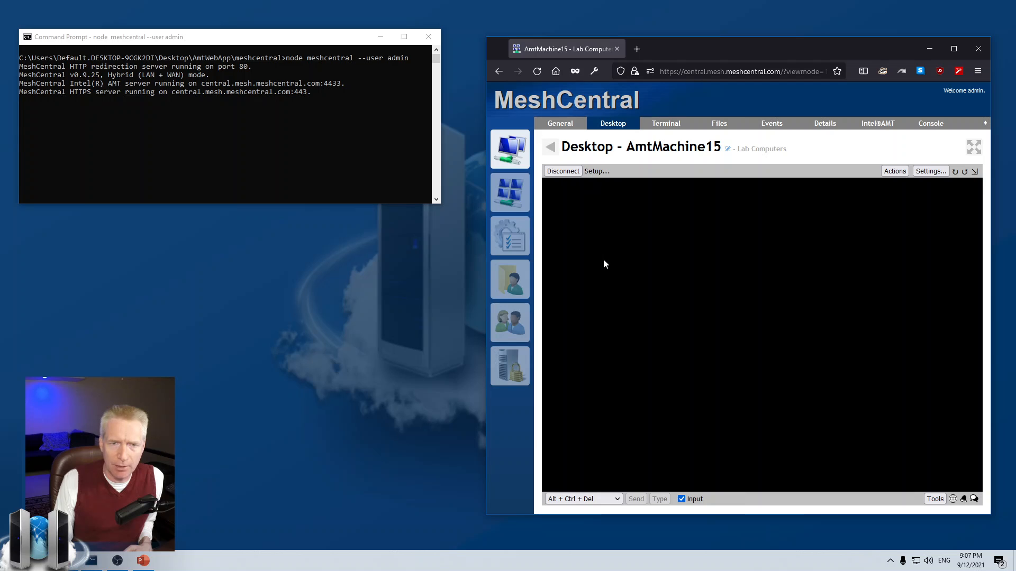
mouse_move(674, 266)
left_mouse_down()
mouse_move(728, 287)
mouse_move(798, 354)
mouse_move(888, 402)
mouse_move(670, 253)
left_mouse_up()
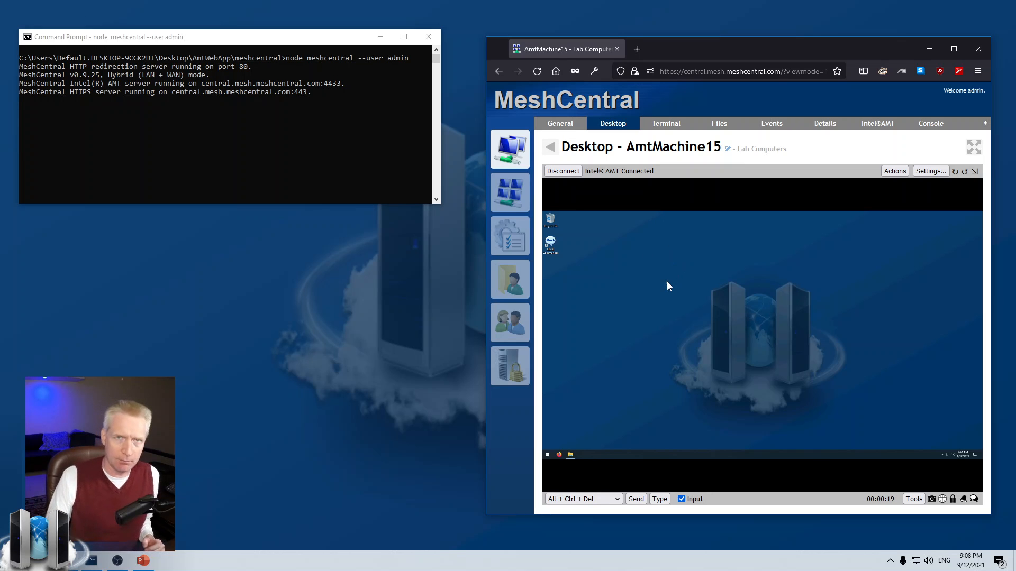
left_click_drag(667, 287, 857, 397)
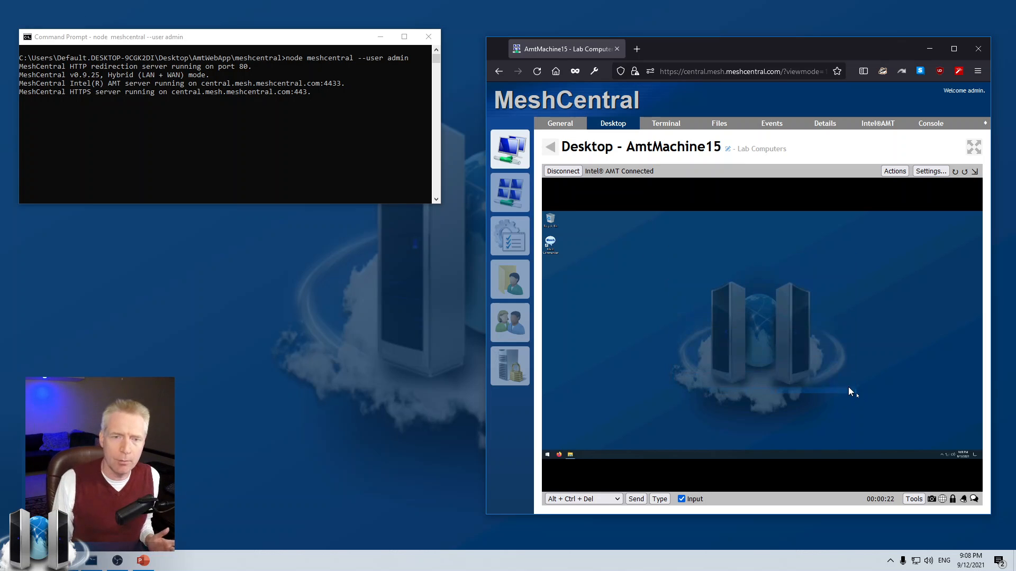
left_click(559, 171)
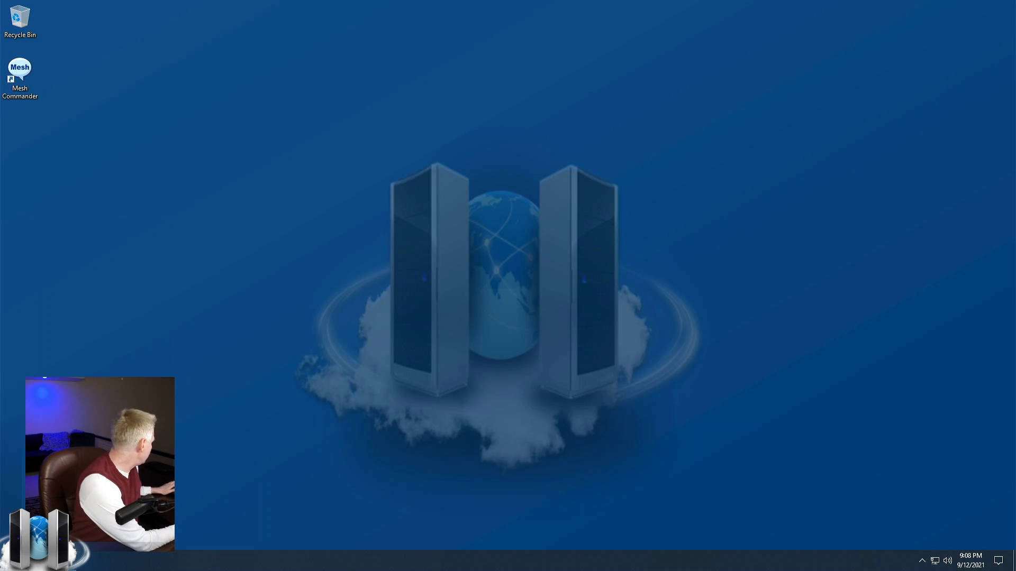
Step: Switch to the AmtMachine15 desktop, open Command Prompt as administrator, and move its window to the lower part of the desktop
key("super")
type("cmd")
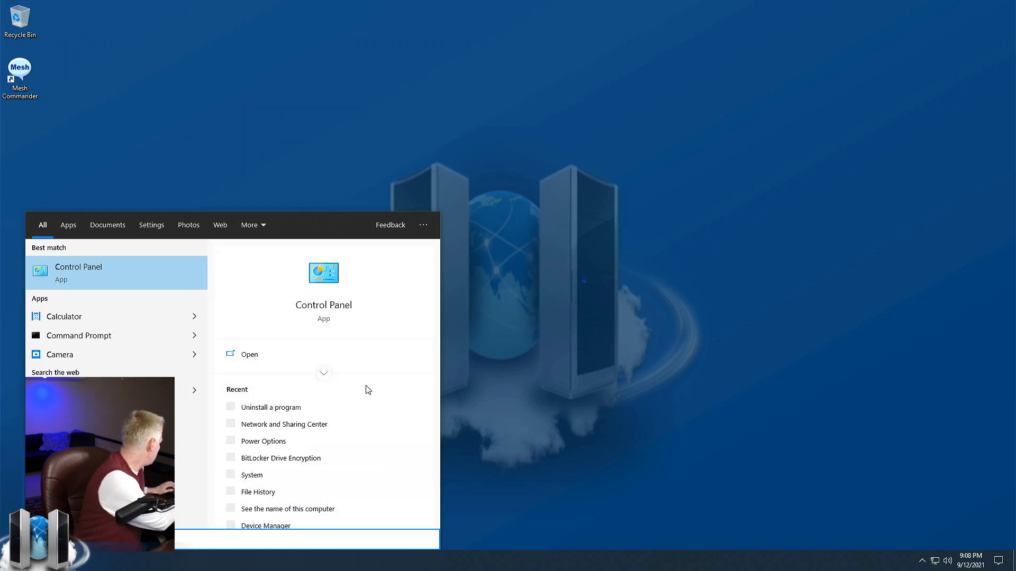
right_click(147, 288)
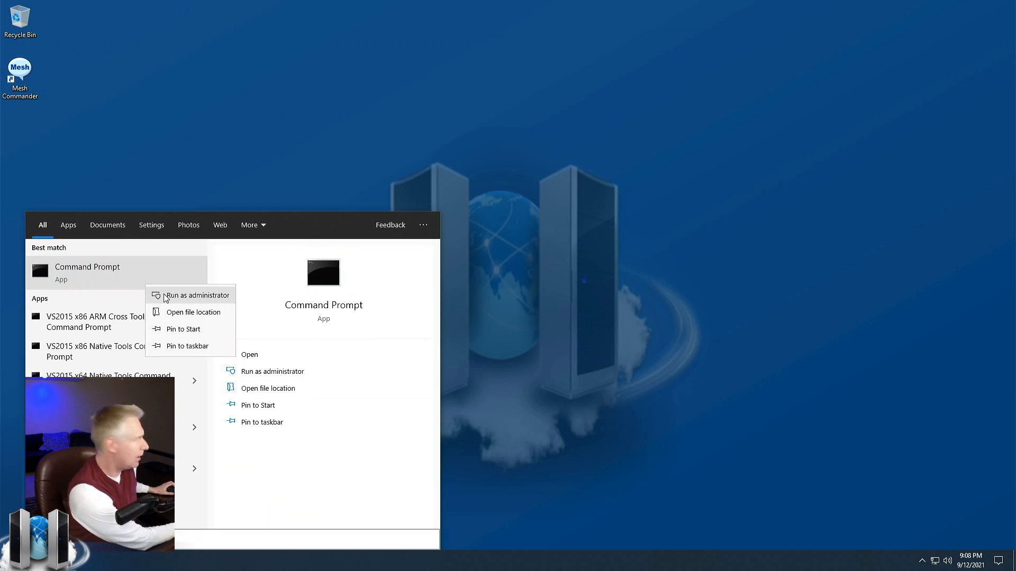
left_click(162, 295)
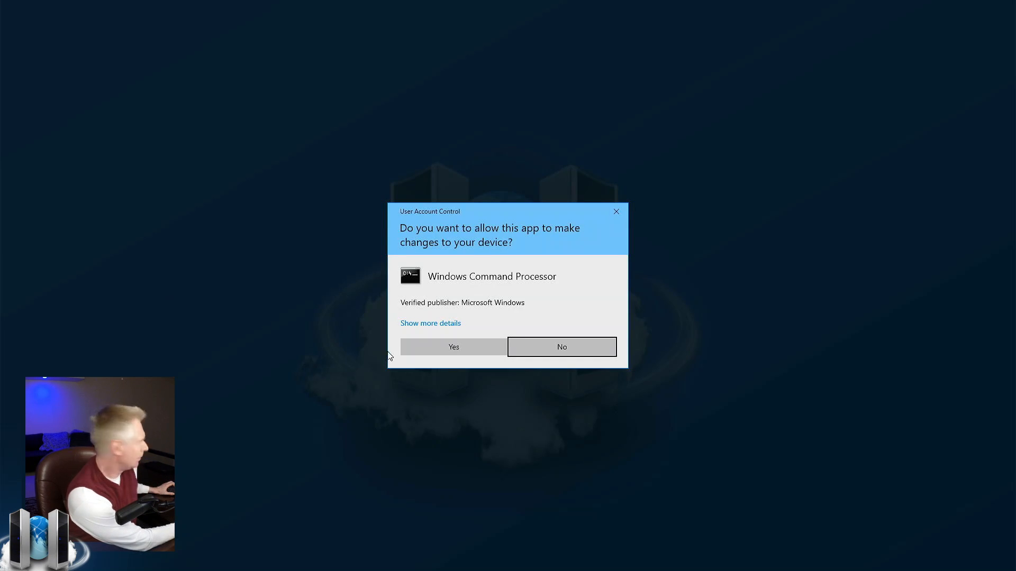
left_click(450, 349)
left_click_drag(314, 30, 751, 259)
Step: Change to the C:\Temp directory in the command prompt and list its contents
type("cd\\")
key("Return")
type("cd tempo")
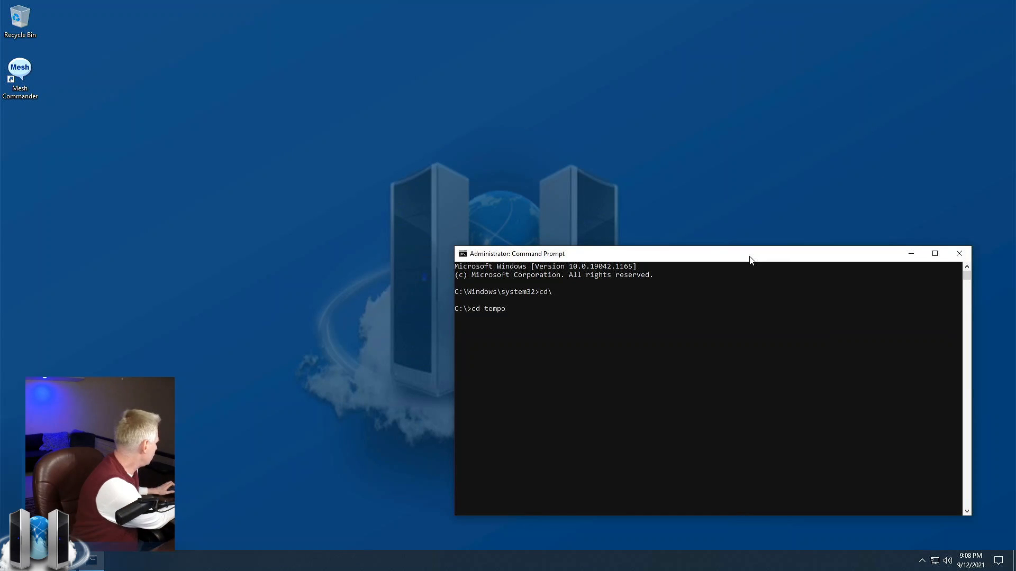
key("BackSpace")
key("Return")
type("dir")
key("Return")
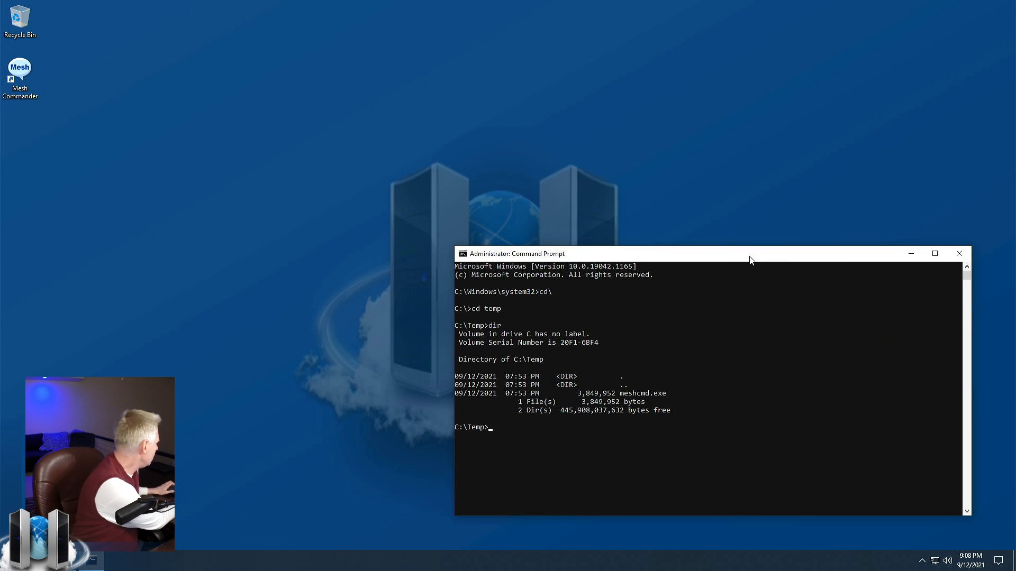
Step: Run meshcmd to list its available actions, and run "meshcmd amtinfo" to check the Intel AMT state
type("mesh")
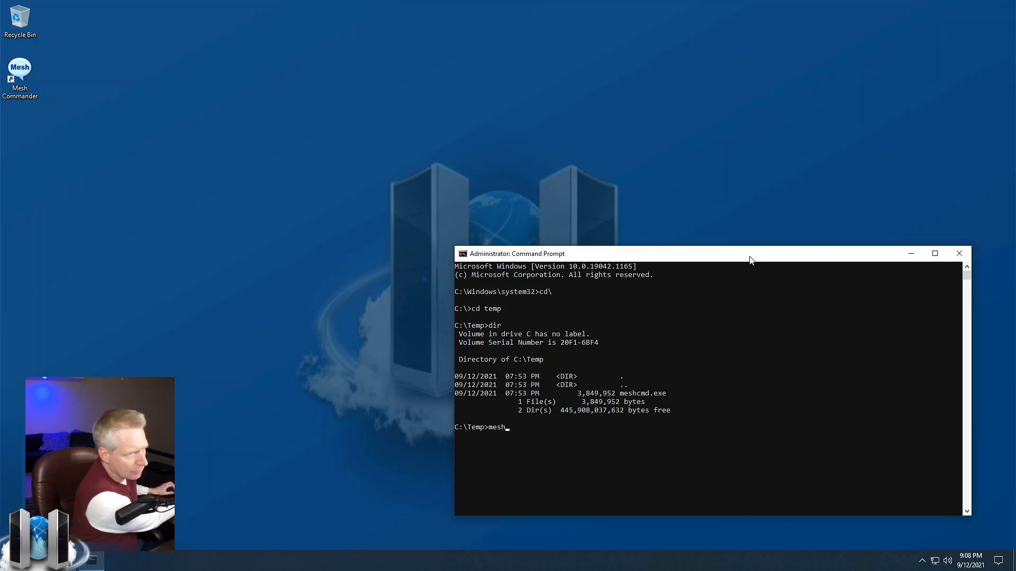
type("cmd")
key("Return")
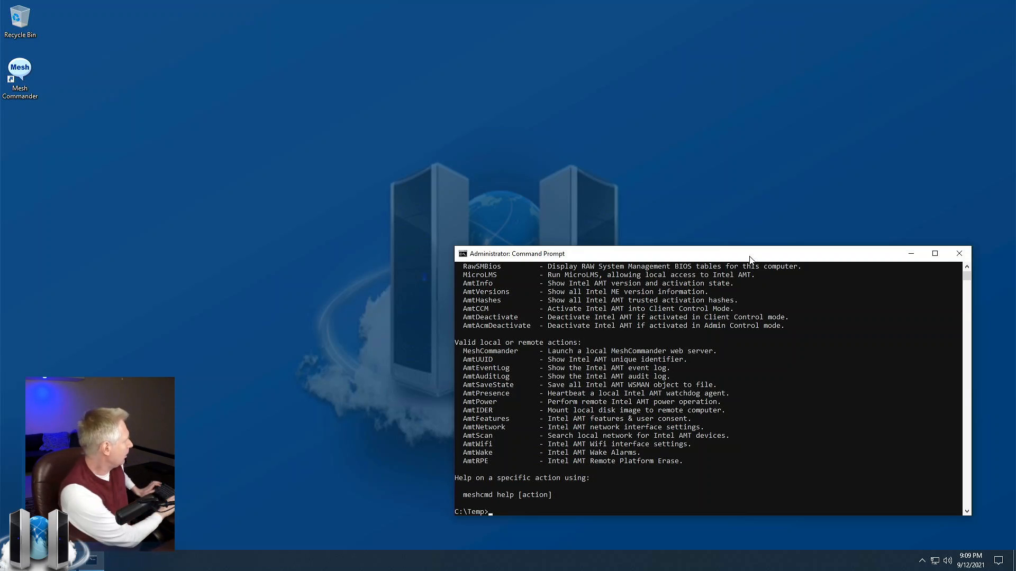
type("meshcmd")
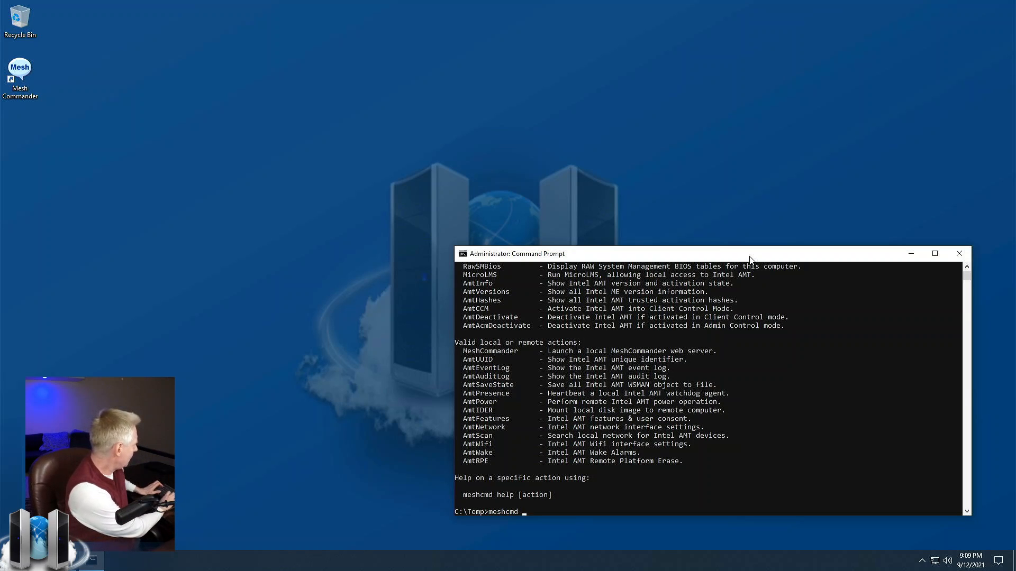
type(" amtinfo")
key("Return")
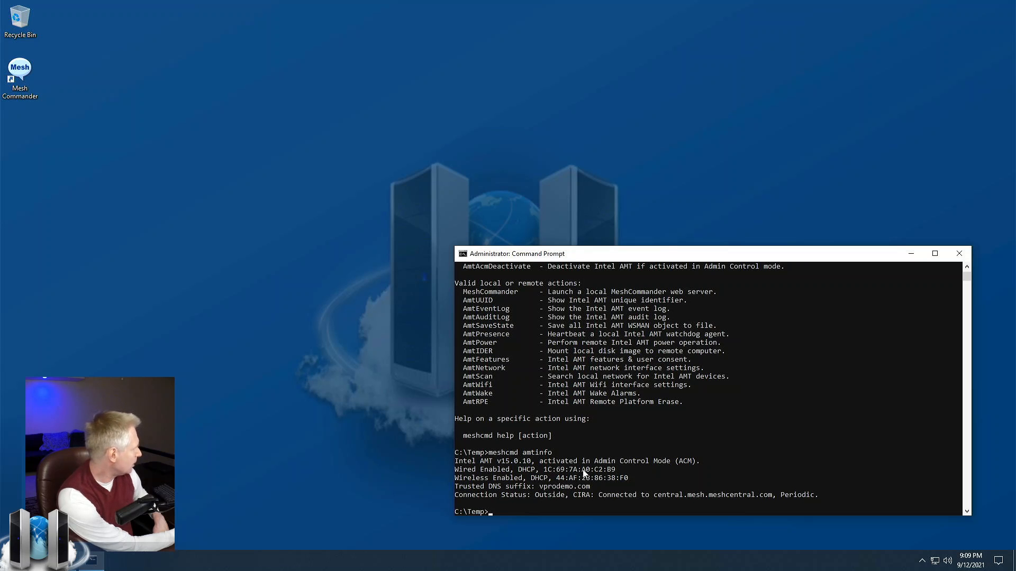
Step: Start MeshCommander, connect to localhost to view its Intel AMT system status, and disconnect
double_click(20, 74)
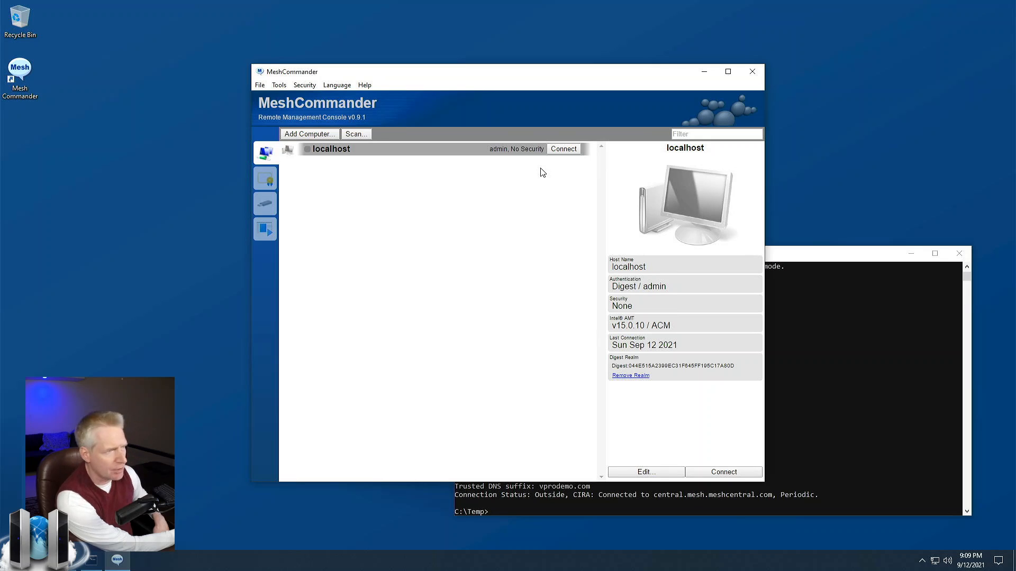
left_click(564, 150)
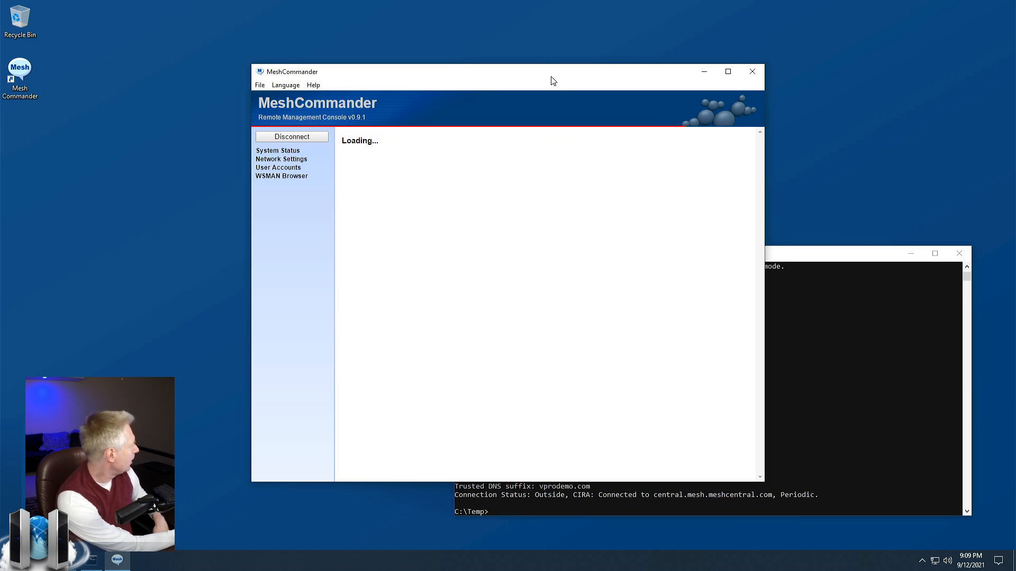
left_click_drag(552, 79, 527, 74)
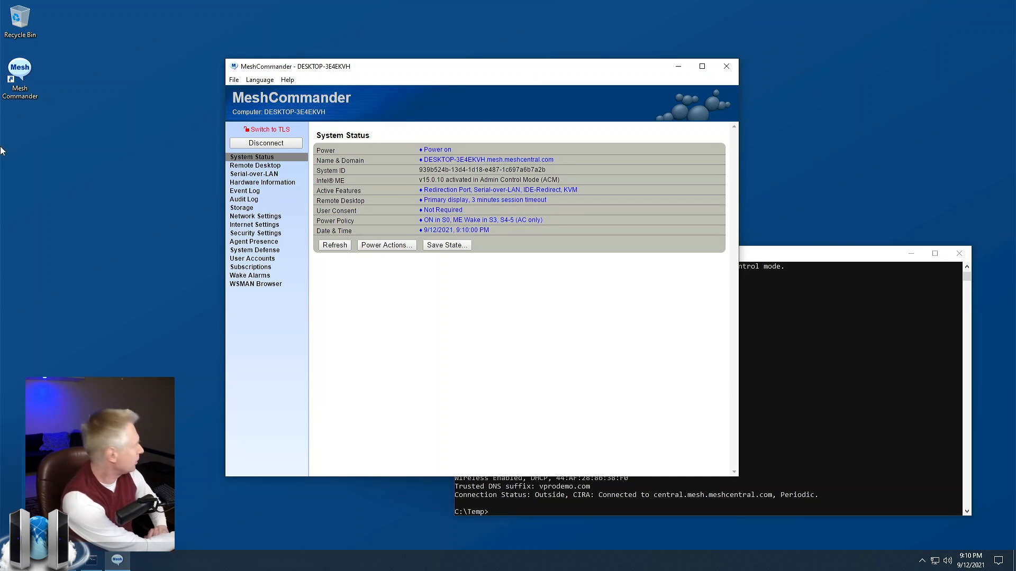
left_click(257, 142)
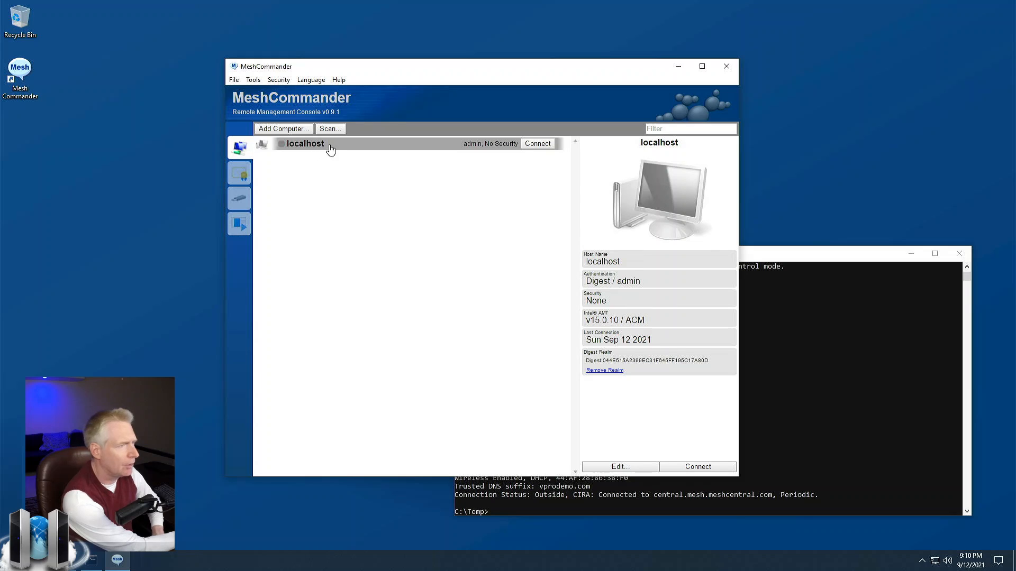
Step: Review the localhost entry's device settings without changing them, and connect to localhost again
right_click(488, 147)
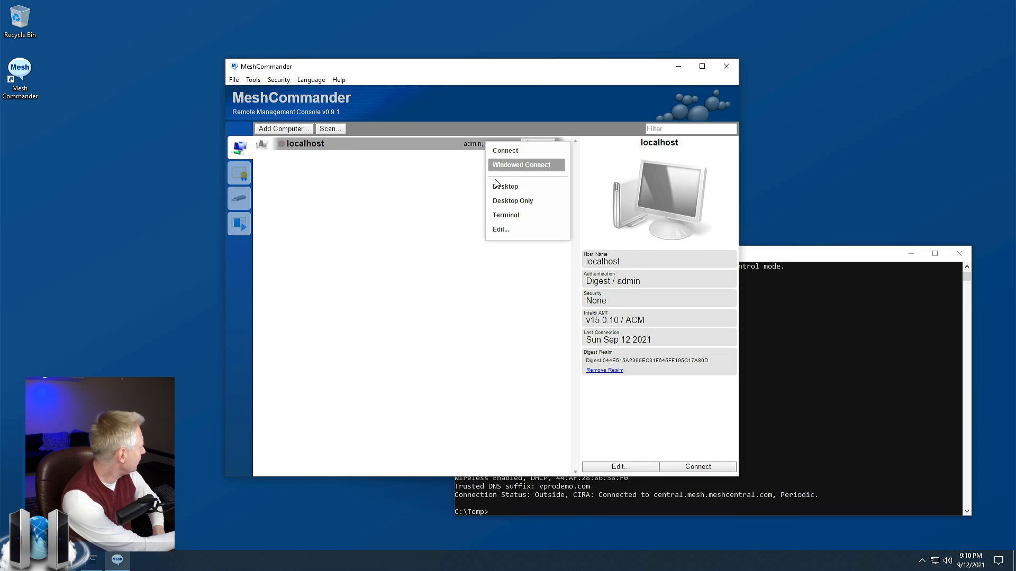
left_click(500, 229)
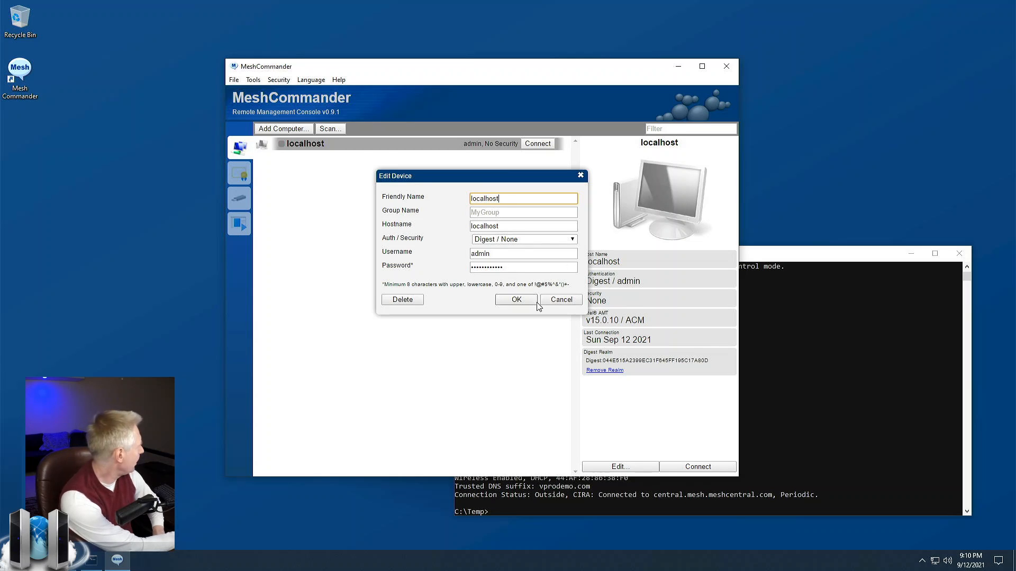
left_click(553, 306)
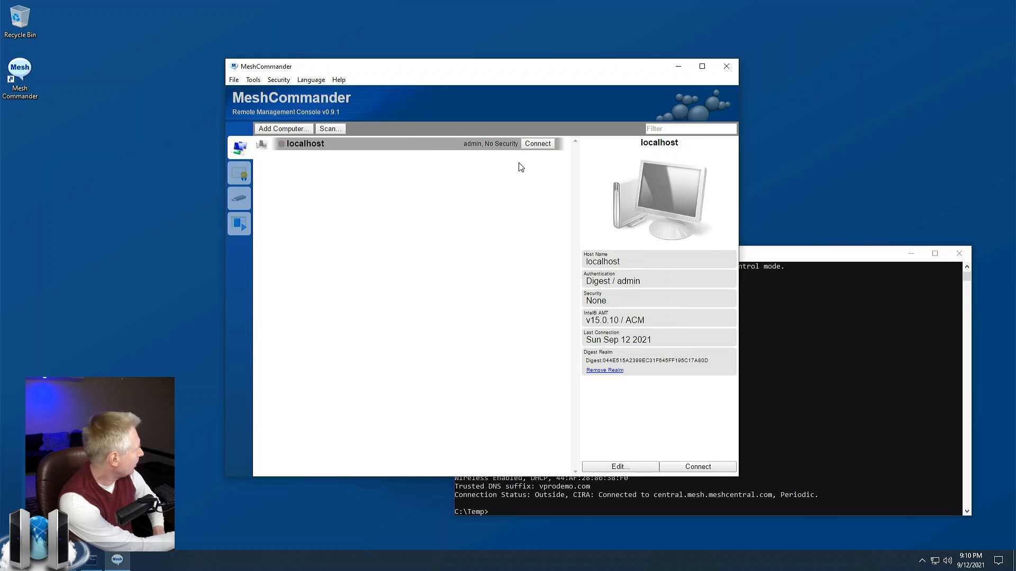
left_click(538, 145)
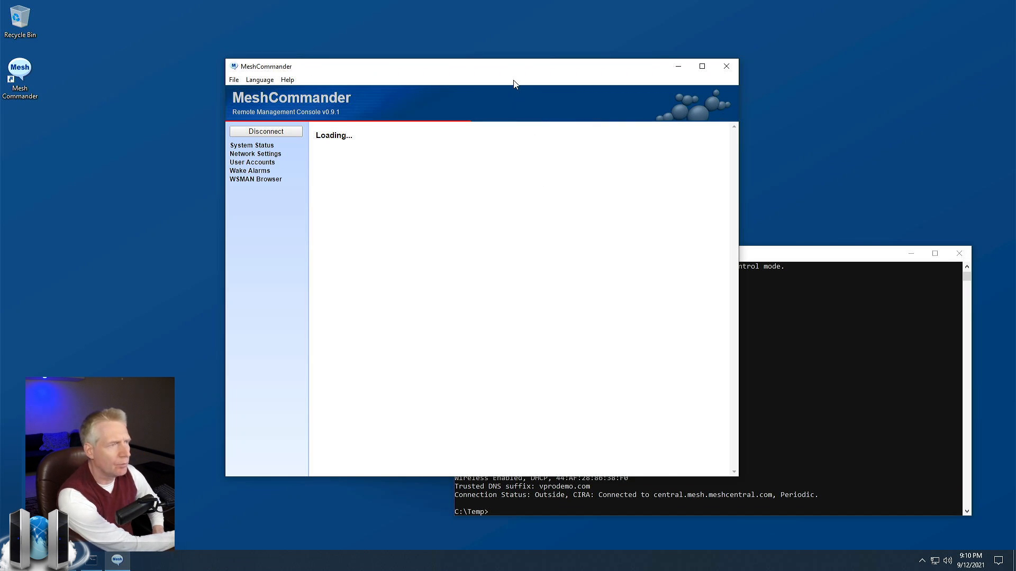
Step: Open the computer's Internet Settings in MeshCommander, and highlight the Intel AMT server line in the MeshCentral server's command prompt
left_click_drag(518, 72, 578, 64)
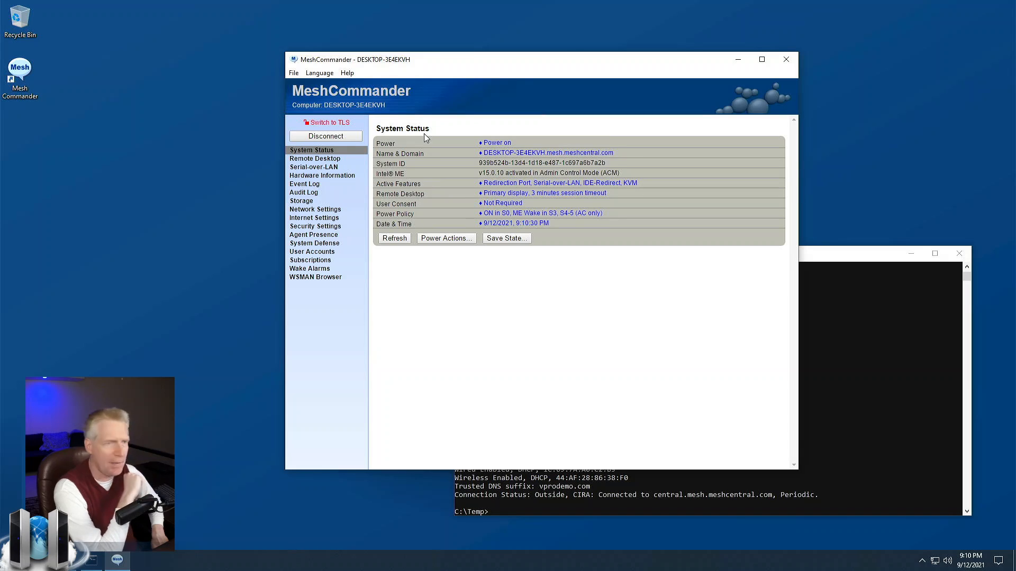
left_click(314, 219)
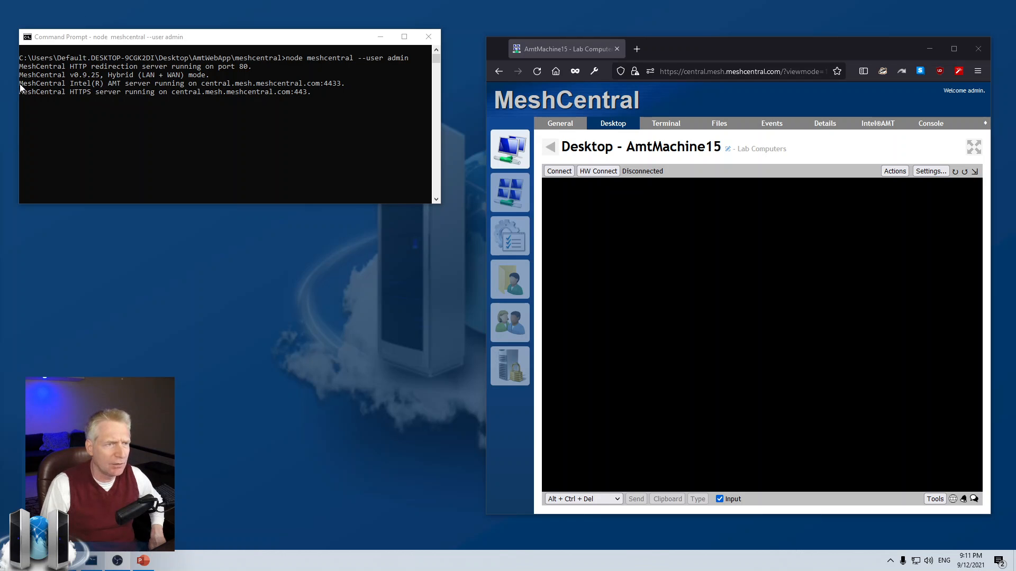
left_click(48, 86)
left_click_drag(24, 84, 343, 87)
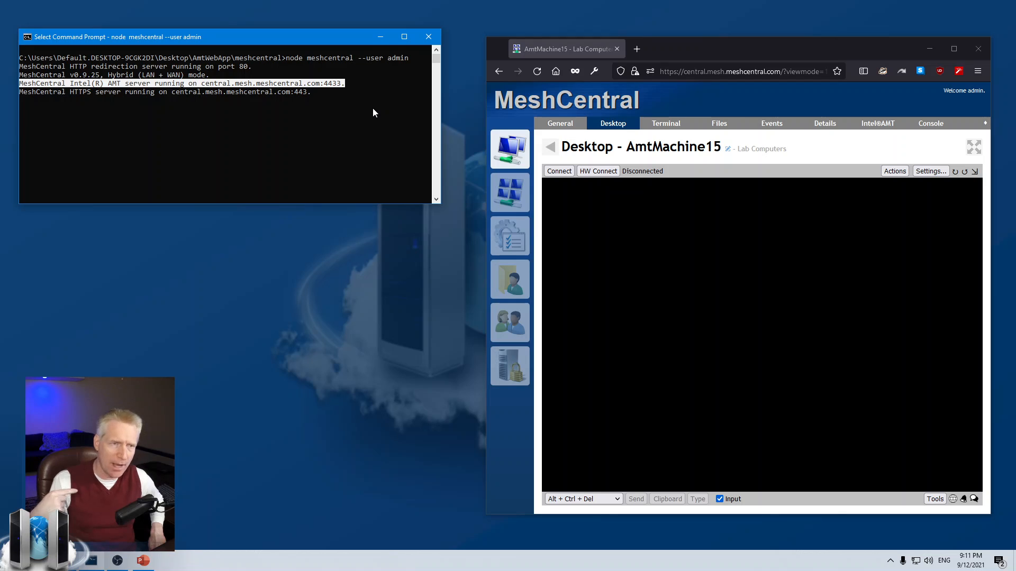
left_click(334, 95)
right_click(332, 89)
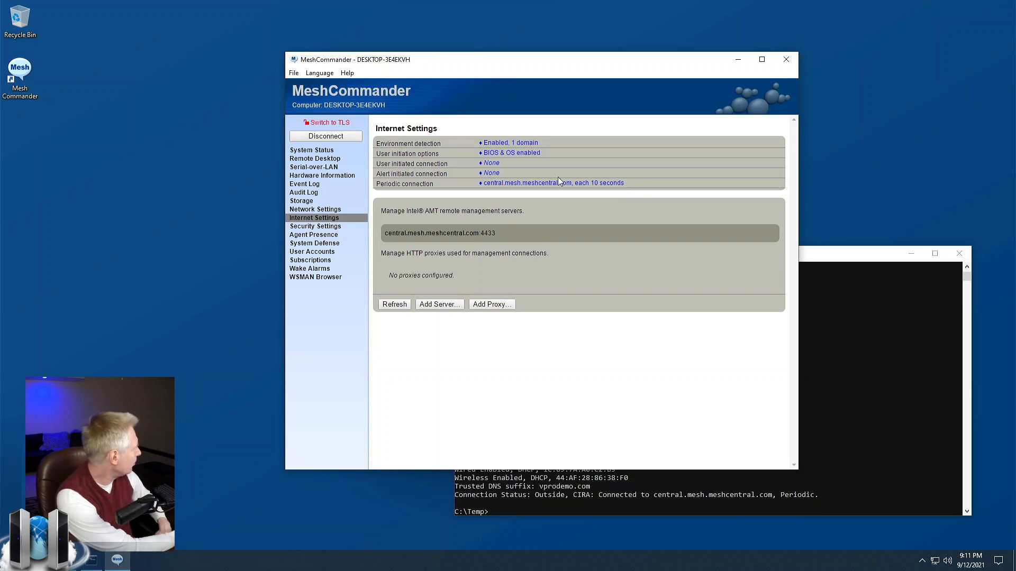
Step: Review the environment detection domains without changing them, and open the computer's Security Settings in MeshCommander
left_click(510, 144)
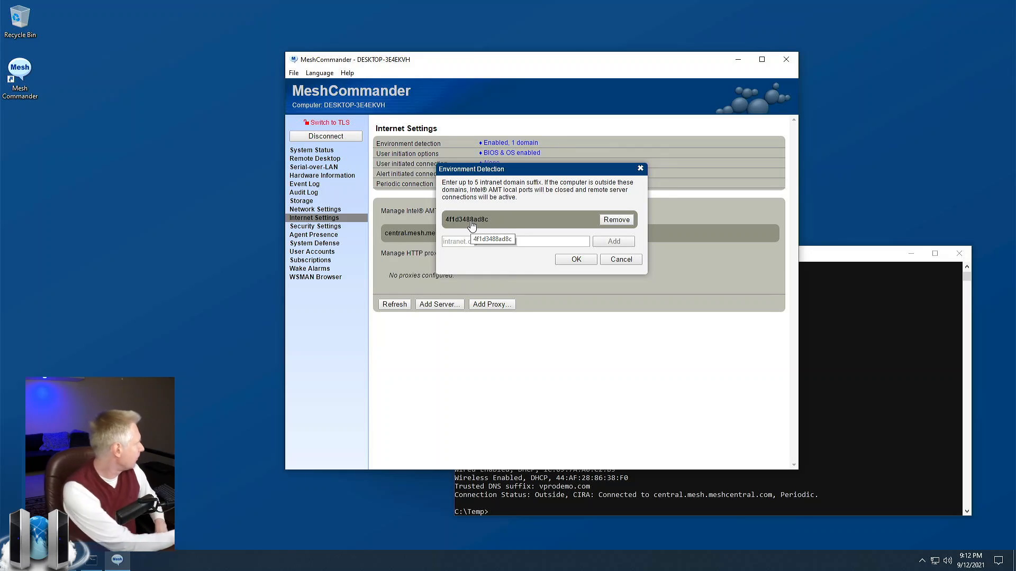
left_click(619, 259)
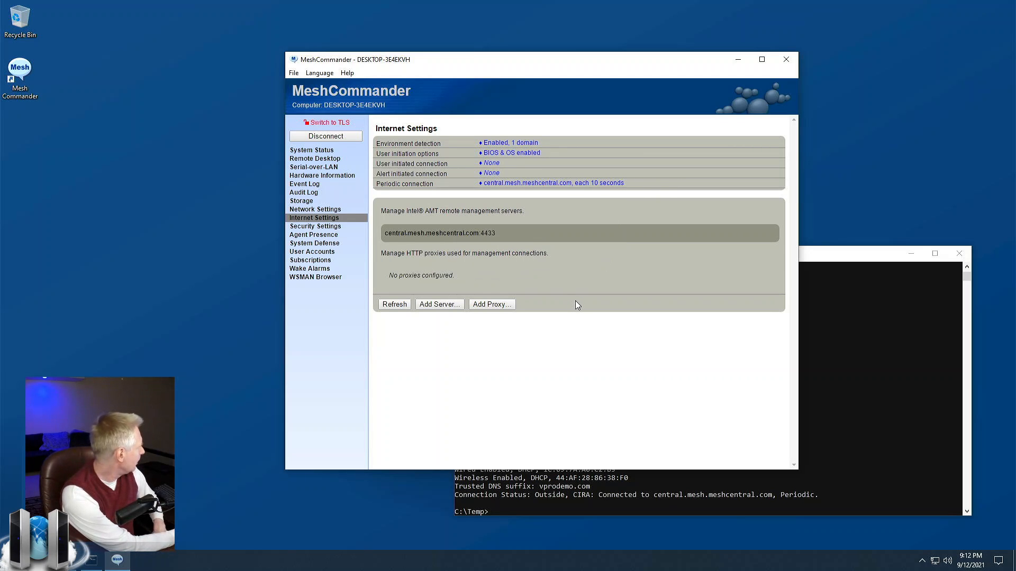
left_click(315, 227)
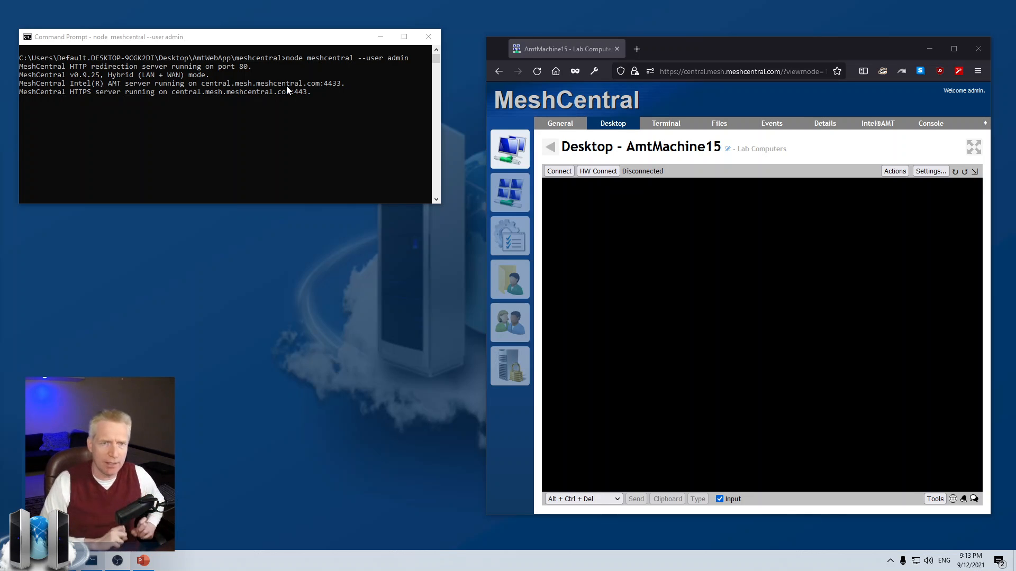
left_click(636, 48)
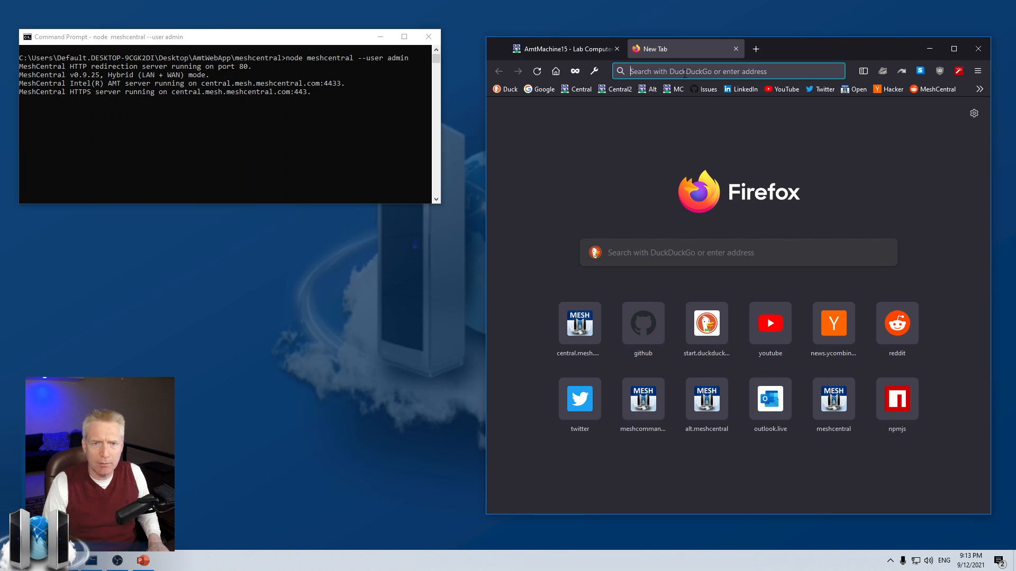
left_click(683, 73)
type("central.mesh.meshcentral.com/")
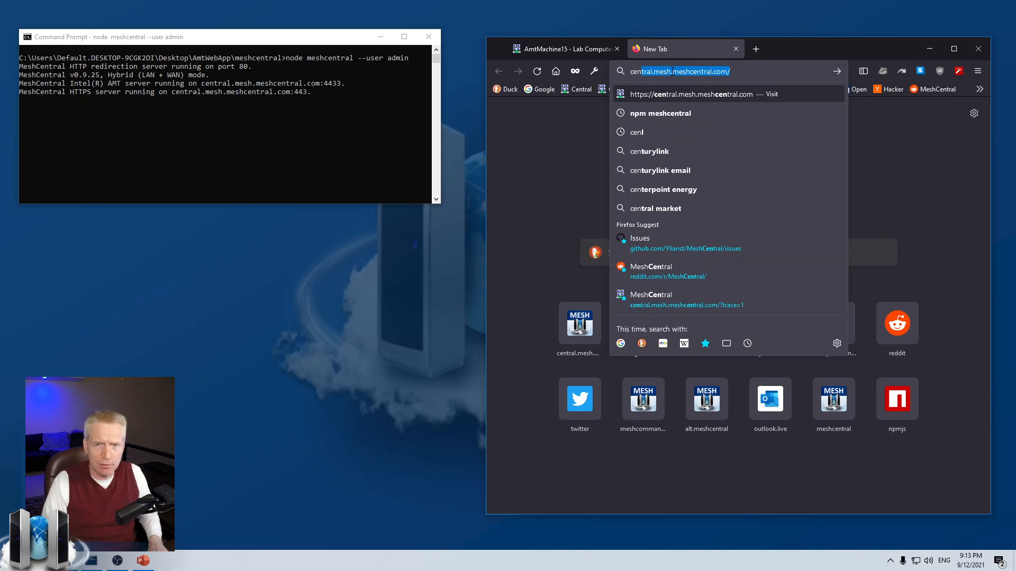
key("Right")
key("BackSpace")
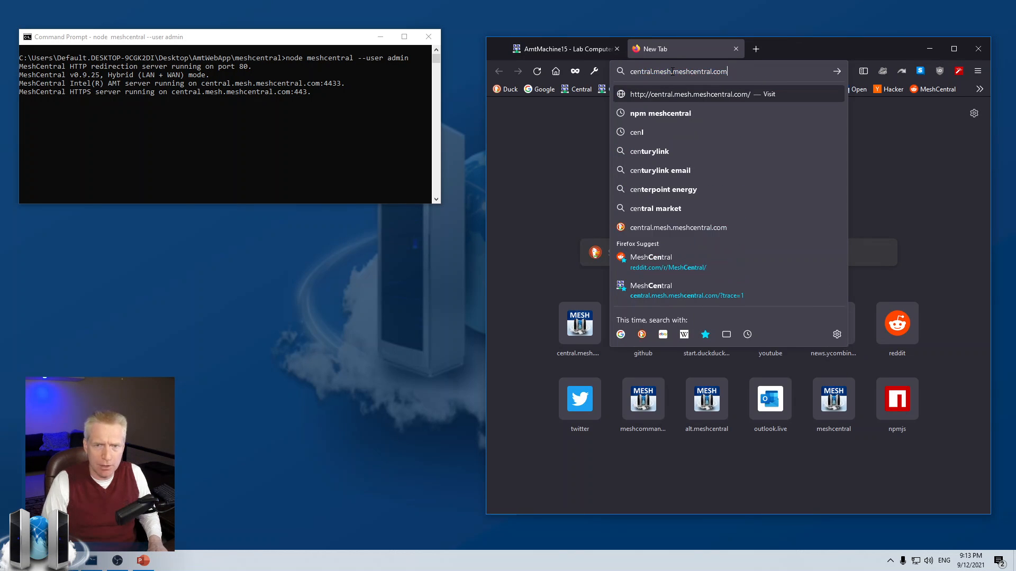
type(":4433")
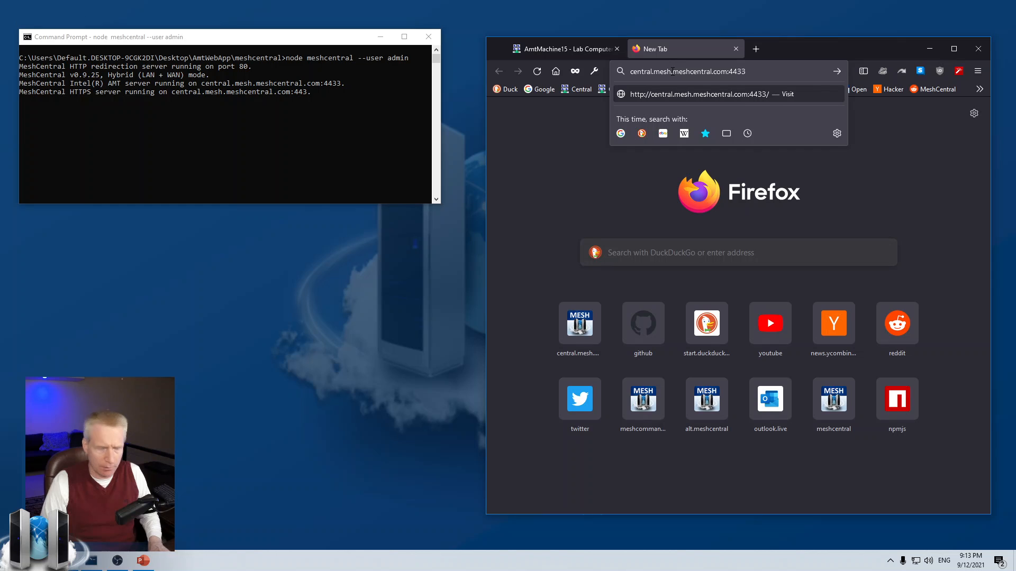
key("Home")
type("https:")
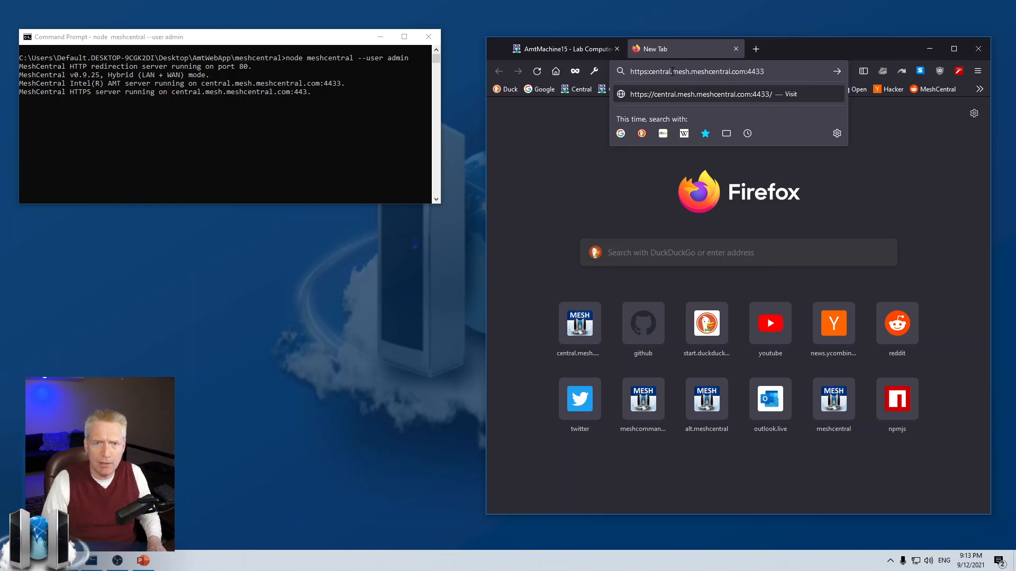
type("//")
key("Return")
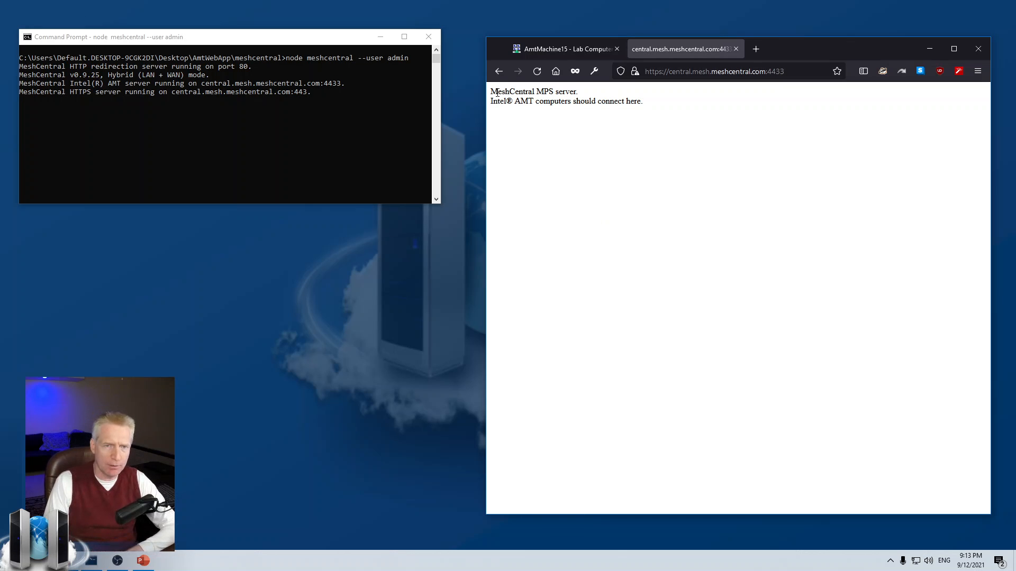
left_click_drag(500, 93, 661, 109)
left_click(661, 109)
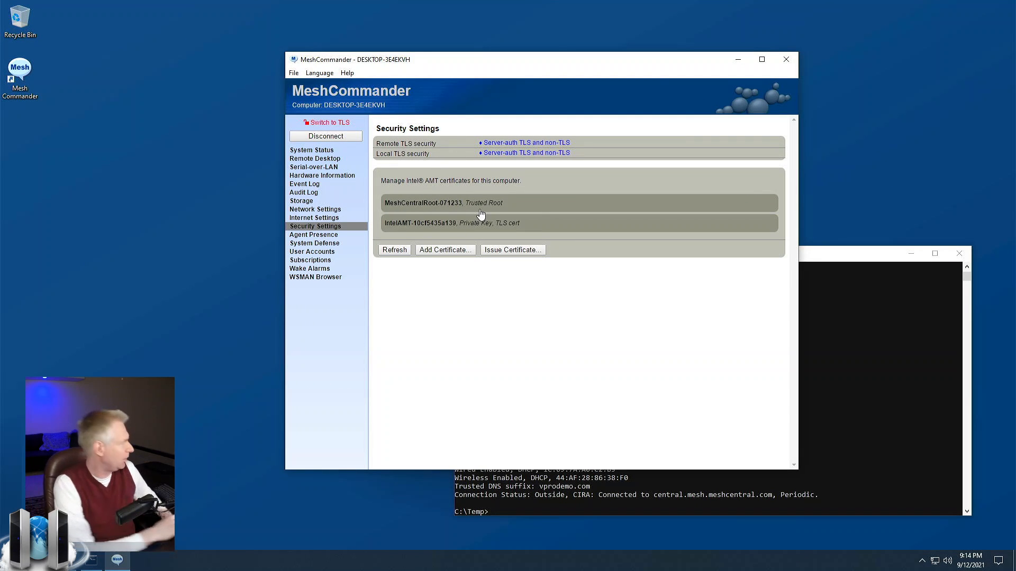
left_click(66, 561)
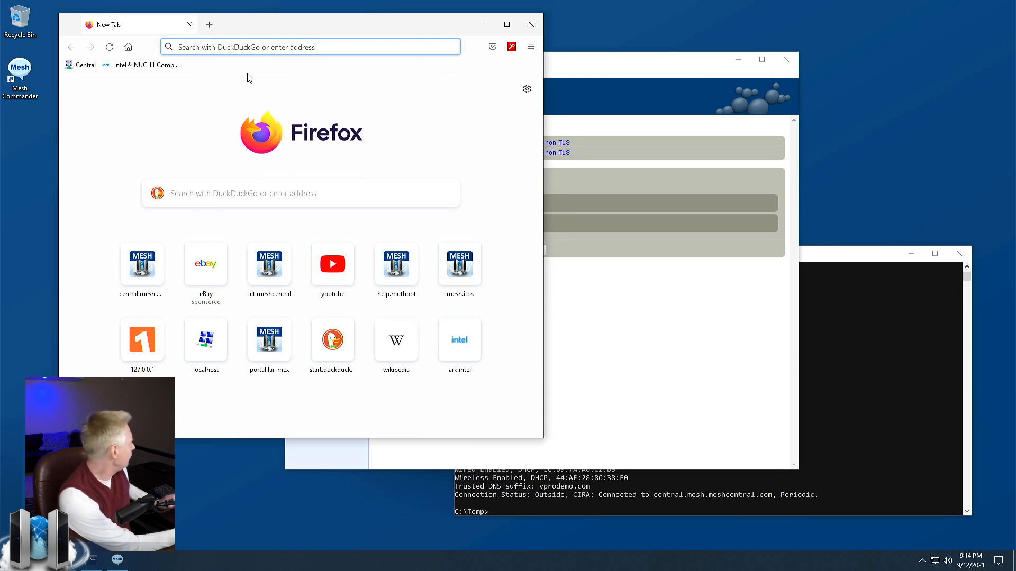
left_click(259, 47)
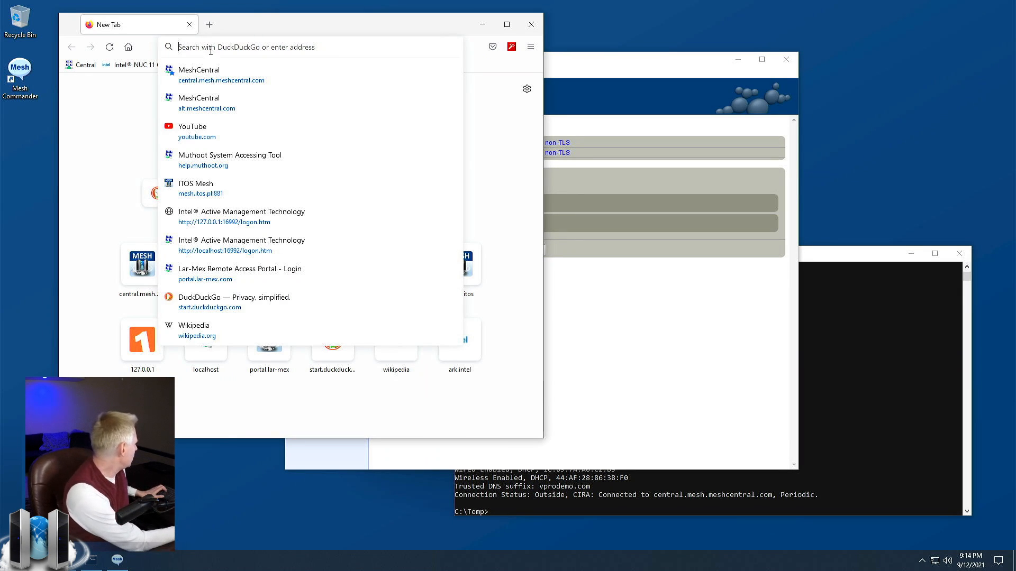
left_click(211, 74)
left_click(343, 48)
left_click(343, 48)
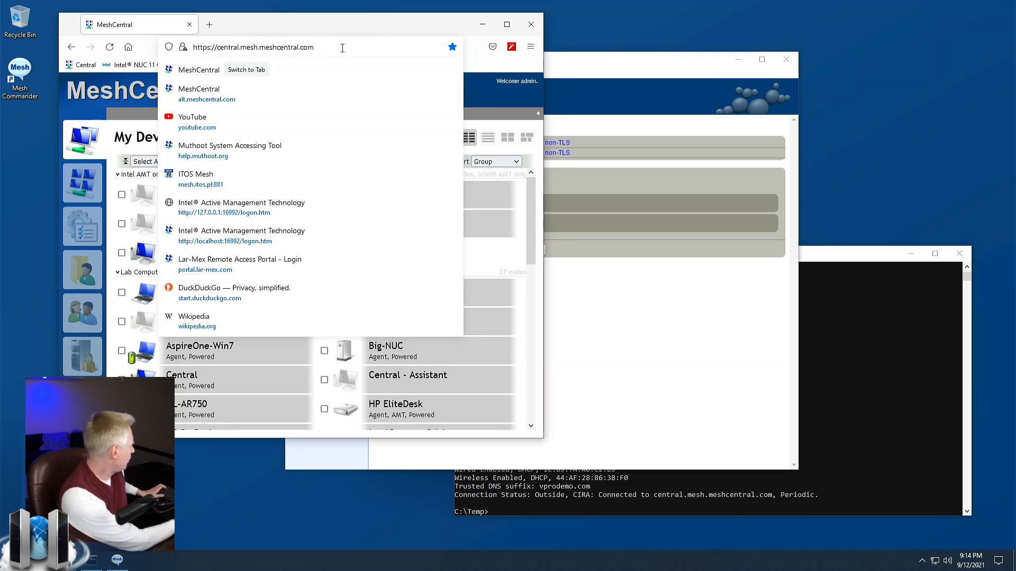
type(":4433")
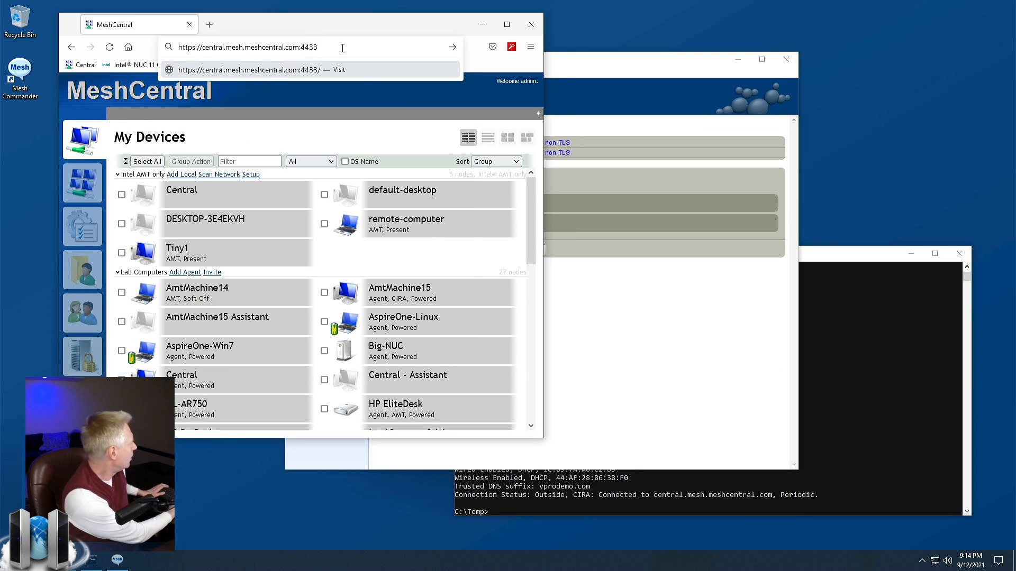
key("Return")
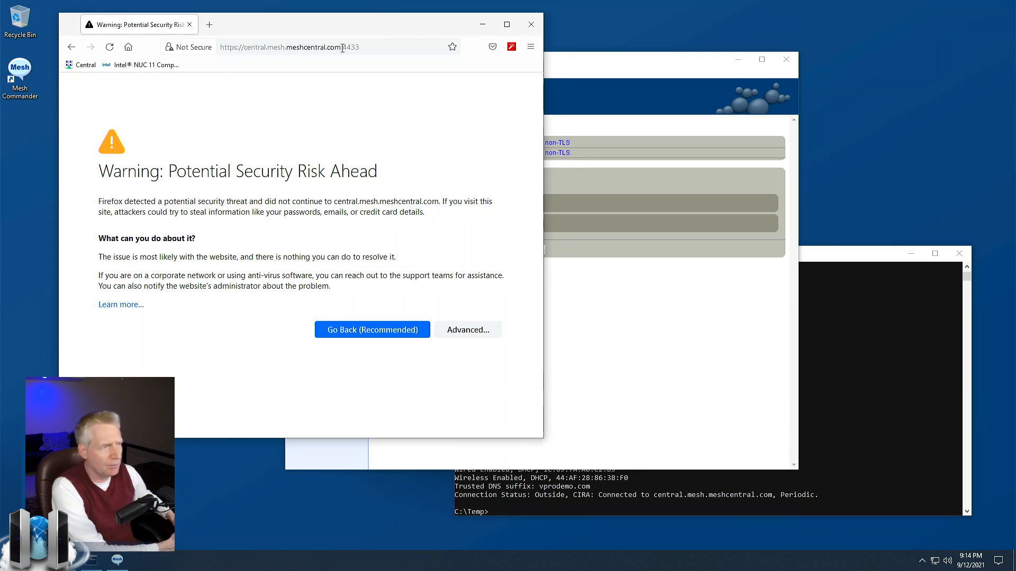
left_click(465, 330)
left_click(409, 399)
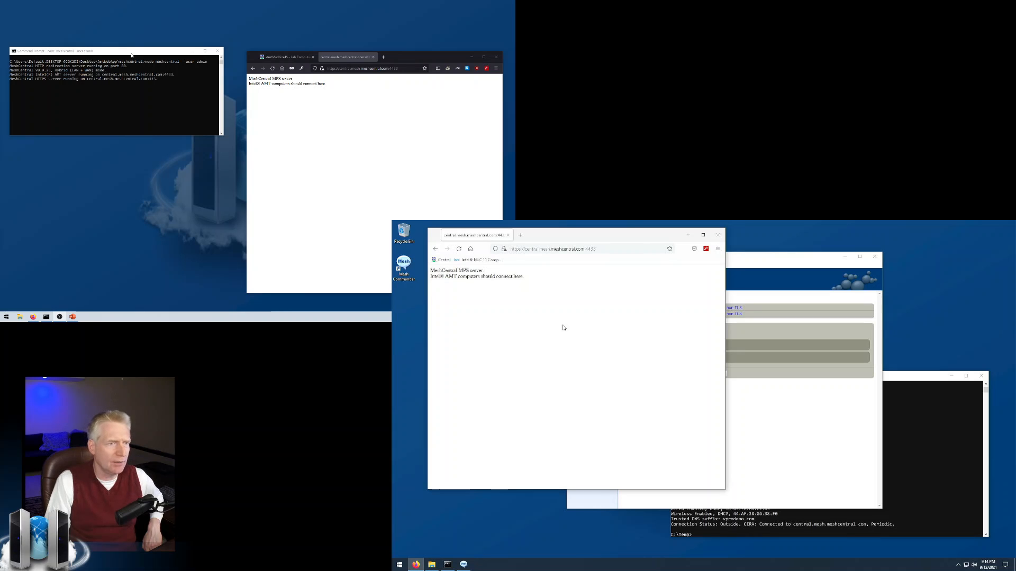
Step: Back on the server's desktop, close the port 4433 tab and return to the My Devices list to look through the devices
left_click_drag(126, 51, 128, 45)
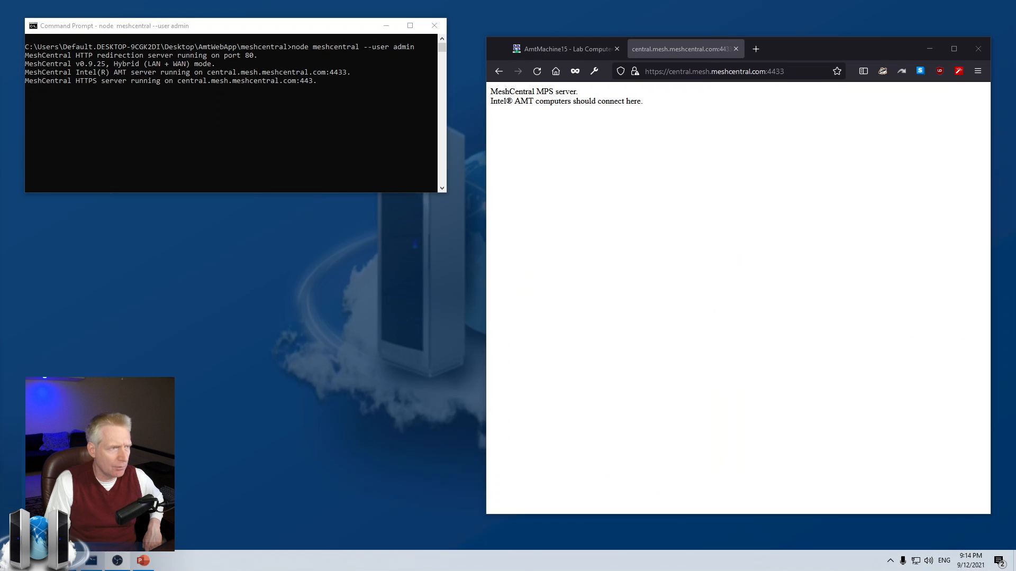
left_click(575, 47)
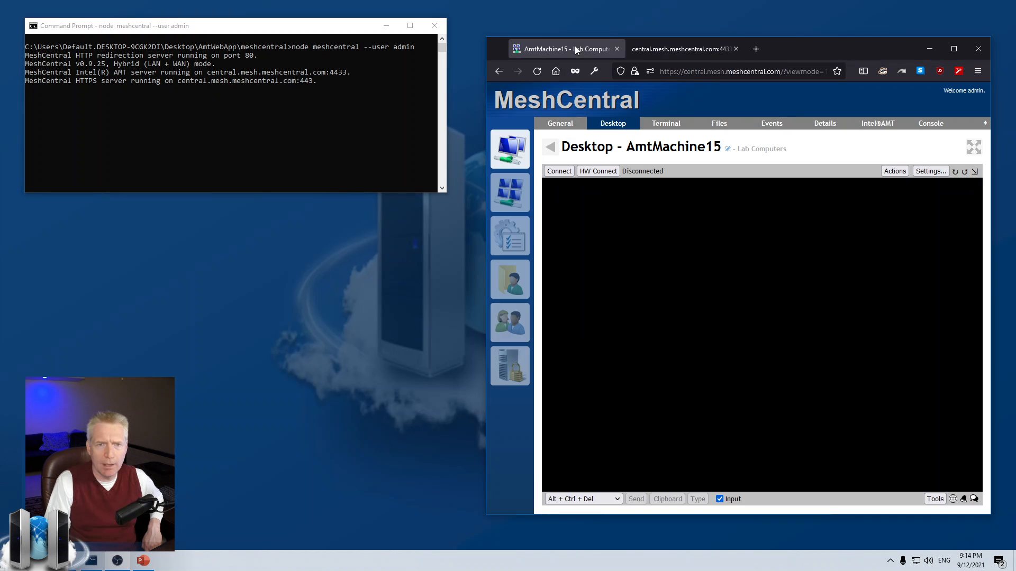
left_click(736, 48)
left_click_drag(747, 48, 736, 48)
left_click(497, 159)
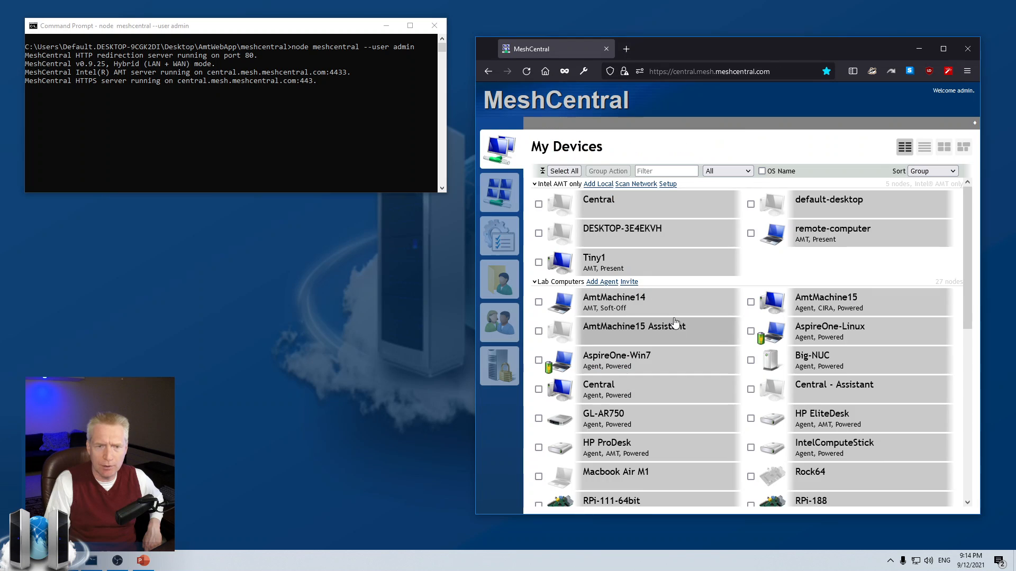
scroll(674, 321, "down", 2)
scroll(675, 323, "down", 5)
scroll(674, 323, "up", 10)
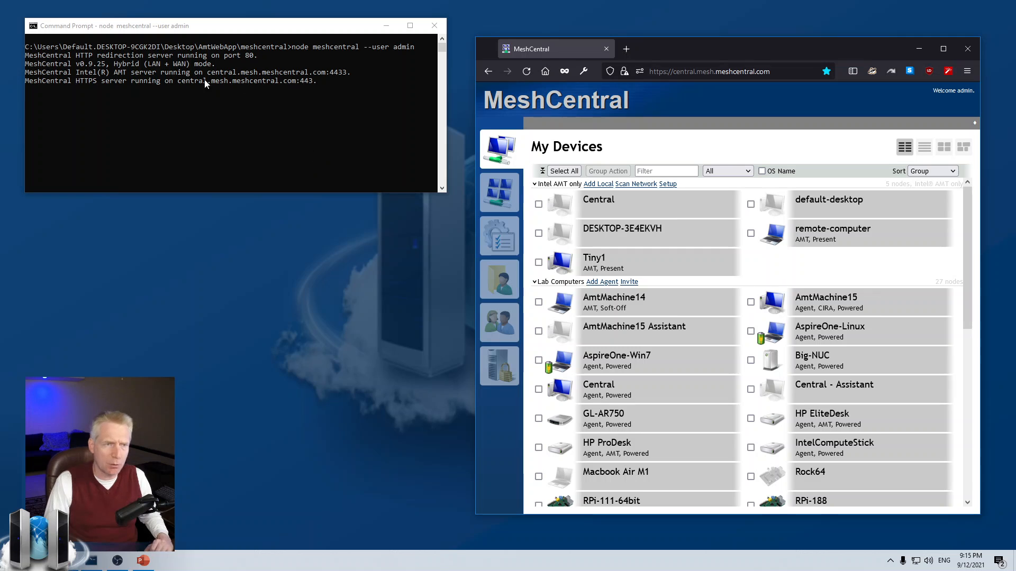
Step: Highlight the Intel AMT server's address and port 4433 in the server's command prompt, and clear the highlight
left_click(39, 72)
left_click_drag(254, 73, 353, 74)
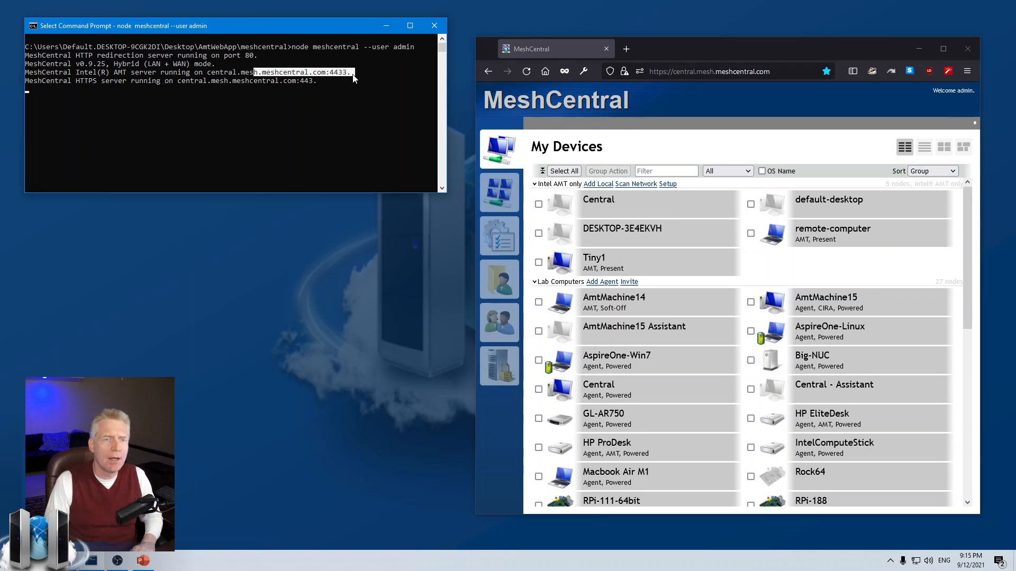
left_click(335, 78)
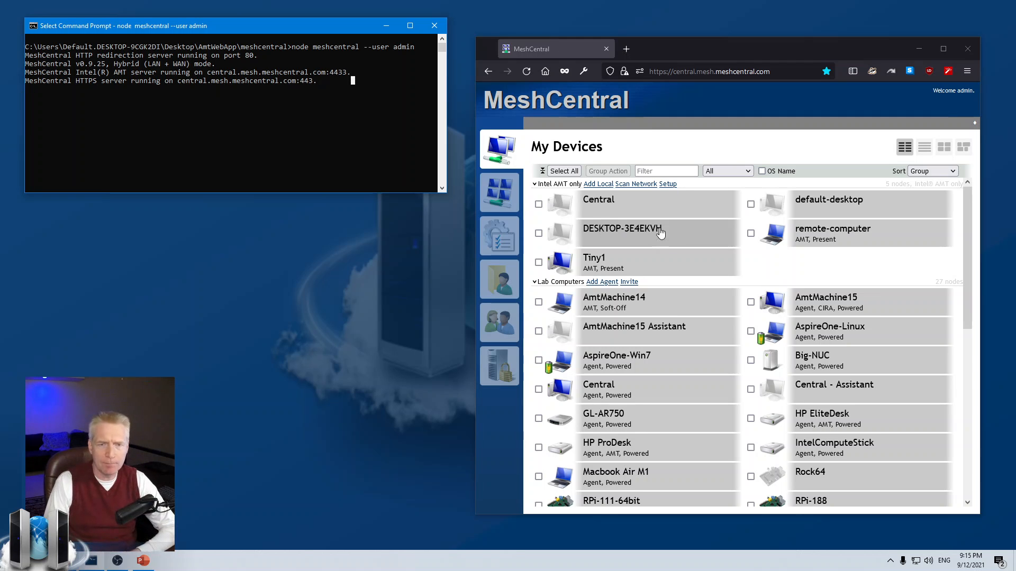
Step: Open the Lab Computers group and review the CIRA setup in its Intel AMT policy without changing it
left_click(617, 142)
scroll(585, 345, "down", 3)
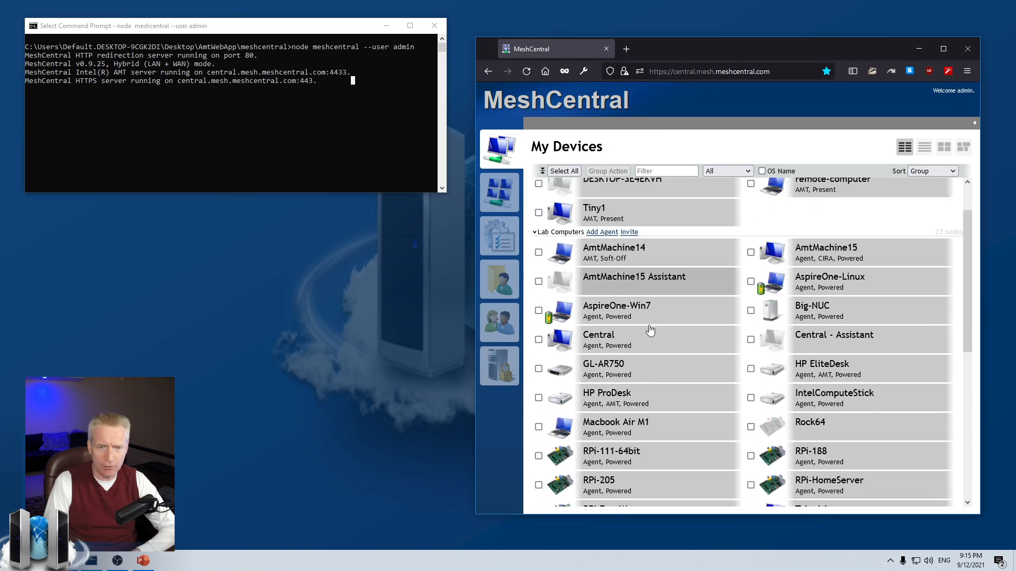
scroll(648, 325, "up", 3)
left_click(572, 282)
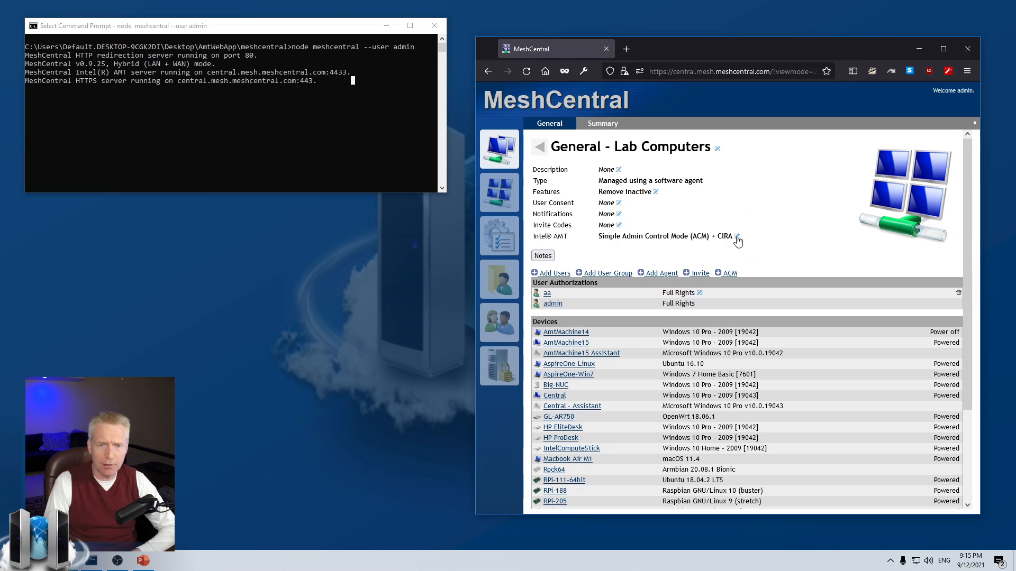
left_click(721, 238)
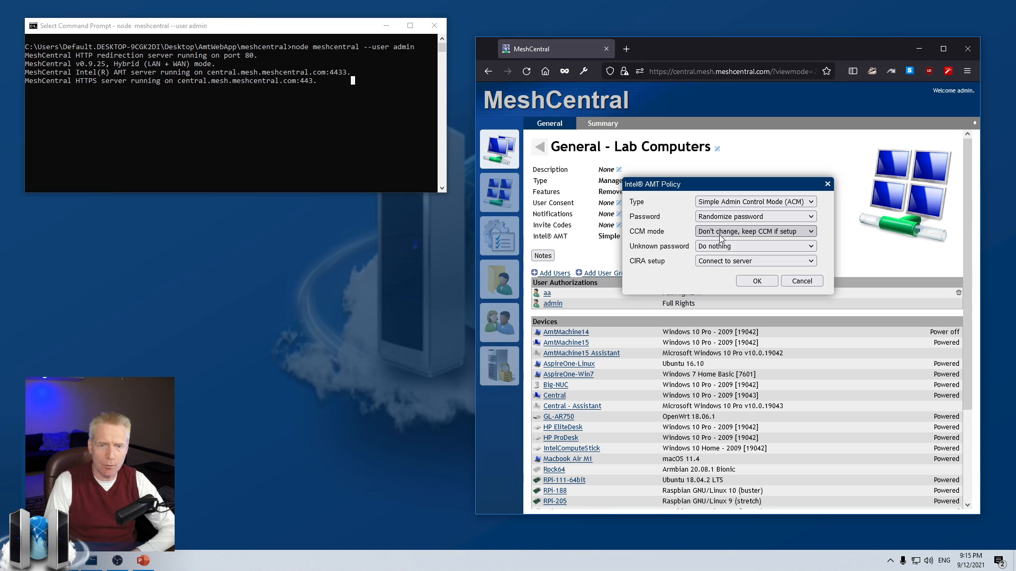
left_click(733, 262)
left_click(733, 263)
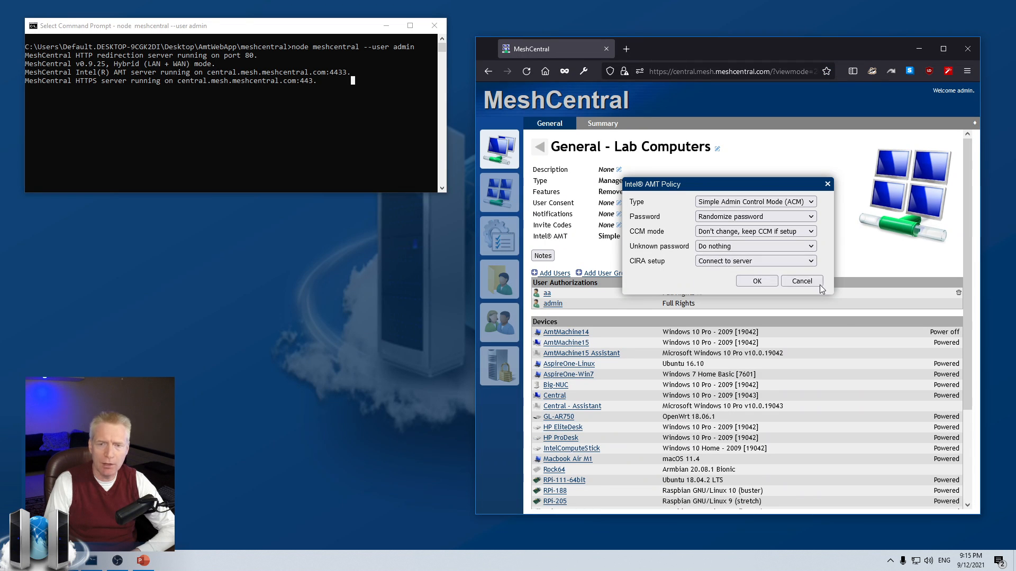
left_click(802, 282)
Step: Reopen the Lab Computers Intel AMT policy, check the policy types including Fully Automatic, and leave without saving changes
left_click(659, 238)
left_click(714, 202)
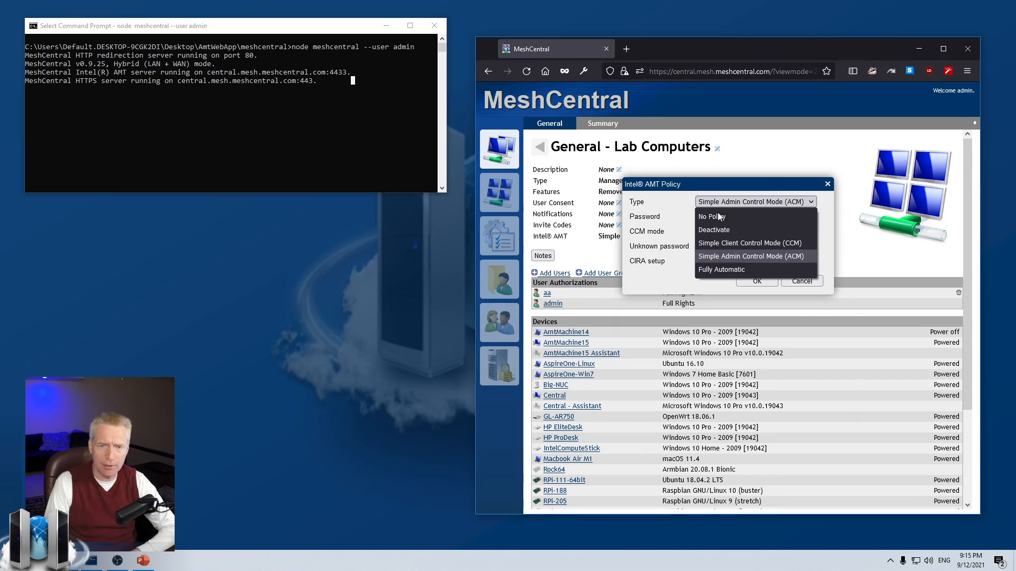
left_click(714, 271)
left_click(812, 262)
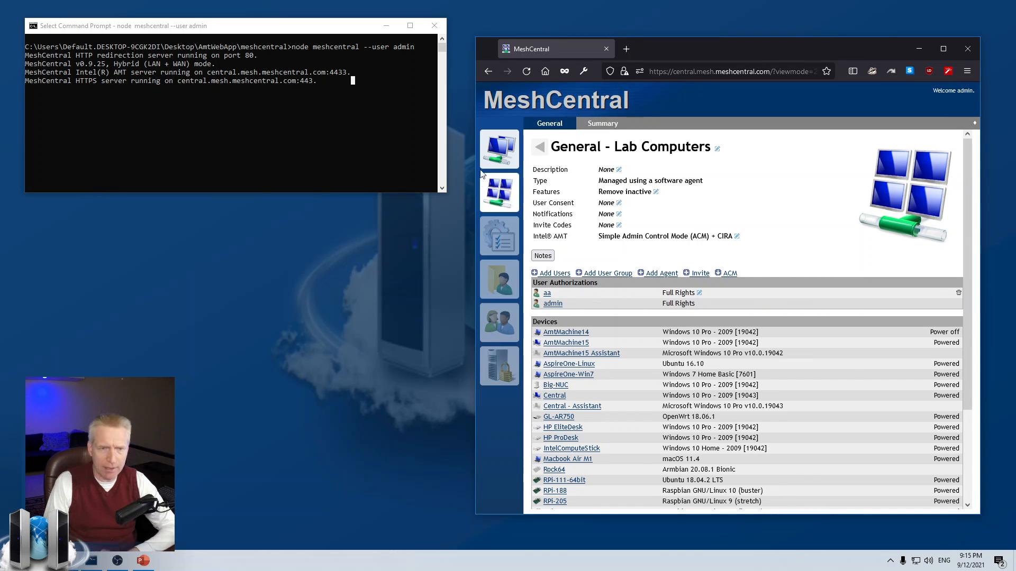
Step: Return to the device list and open the agent console of AmtMachine15 in the Lab Computers group
left_click(499, 149)
left_click(846, 304)
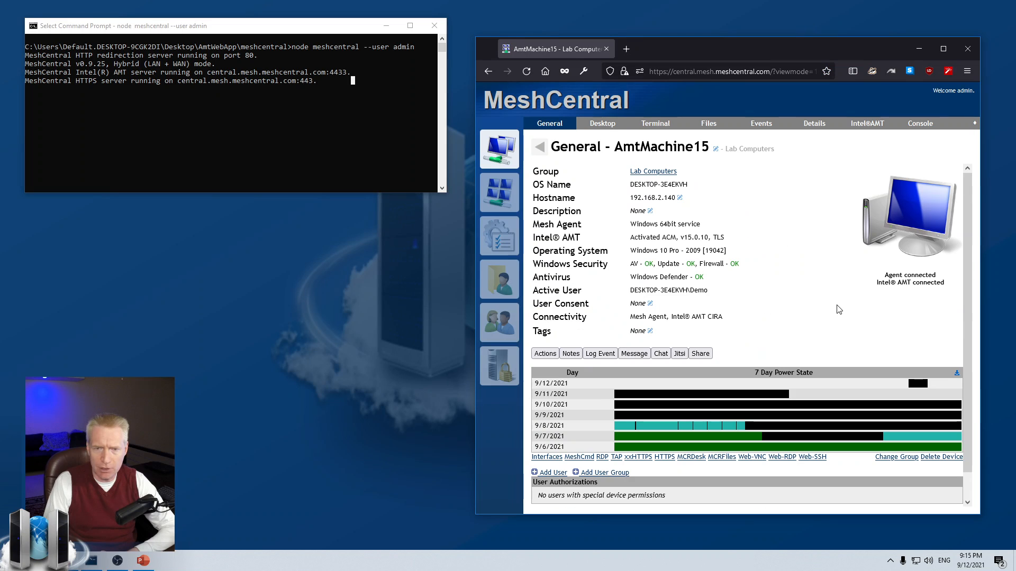
left_click(921, 125)
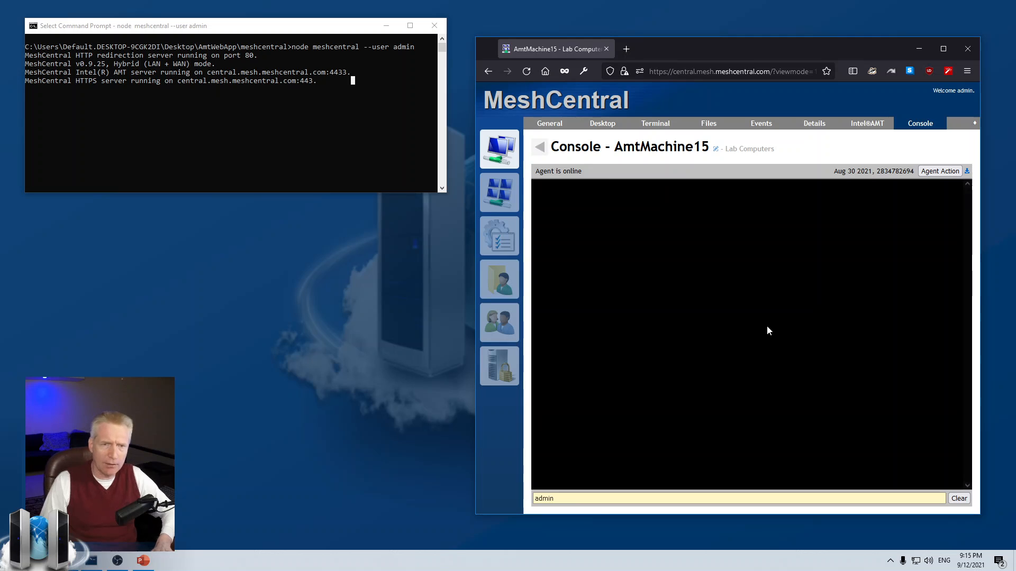
Step: Run the amtevents command and then the amtconfig command in AmtMachine15's agent console
type("amt")
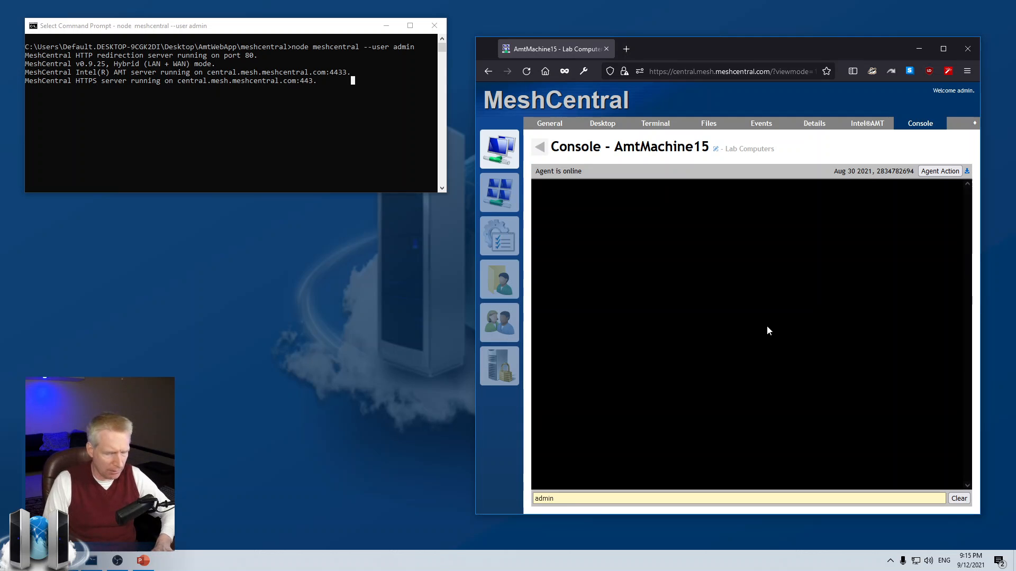
type("ec")
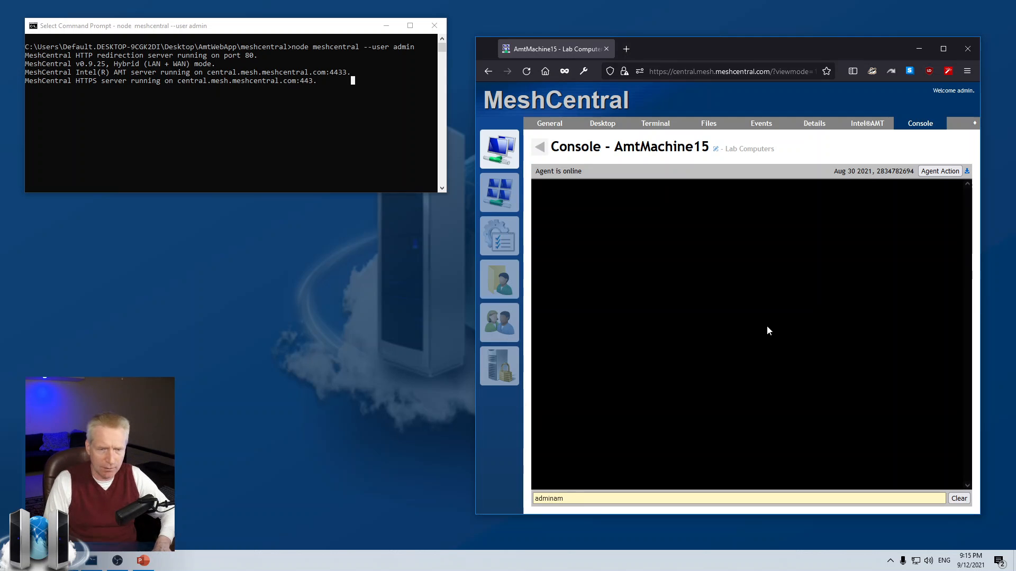
key("BackSpace")
key("BackSpace")
key("BackSpace")
key("BackSpace")
key("BackSpace")
key("BackSpace")
key("BackSpace")
type("amtece")
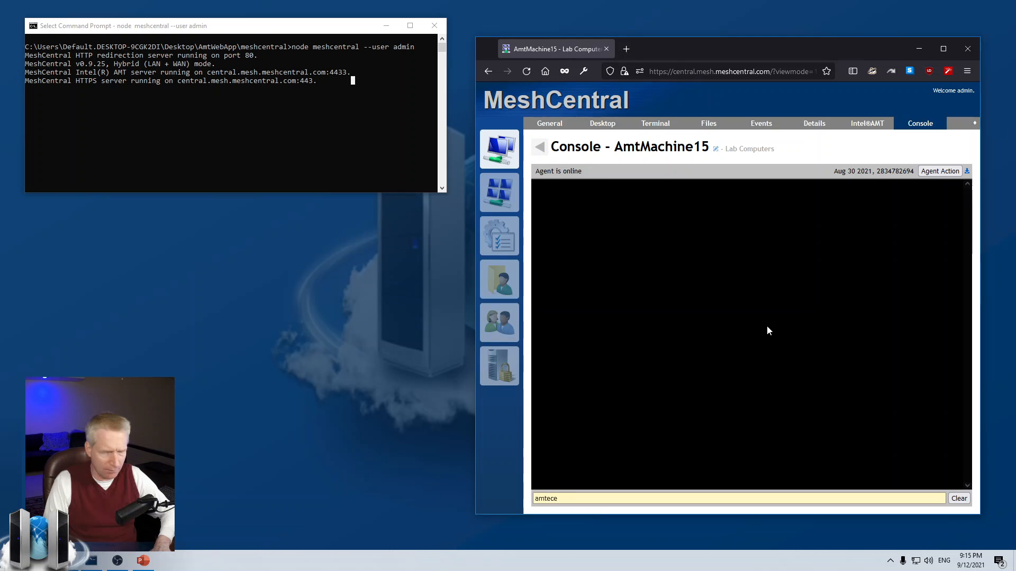
key("BackSpace")
key("BackSpace")
type("vents")
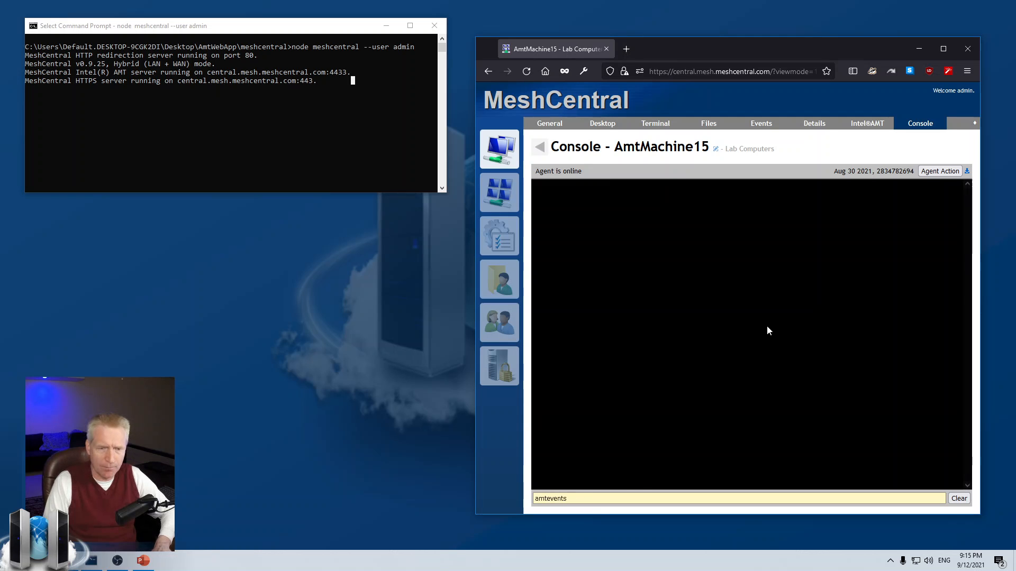
key("Return")
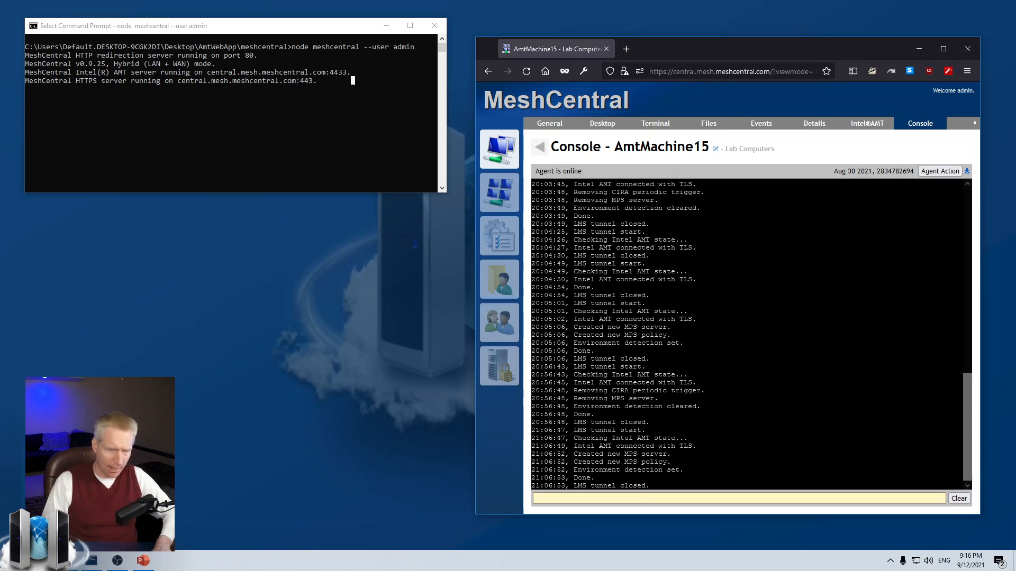
type("amtconfig")
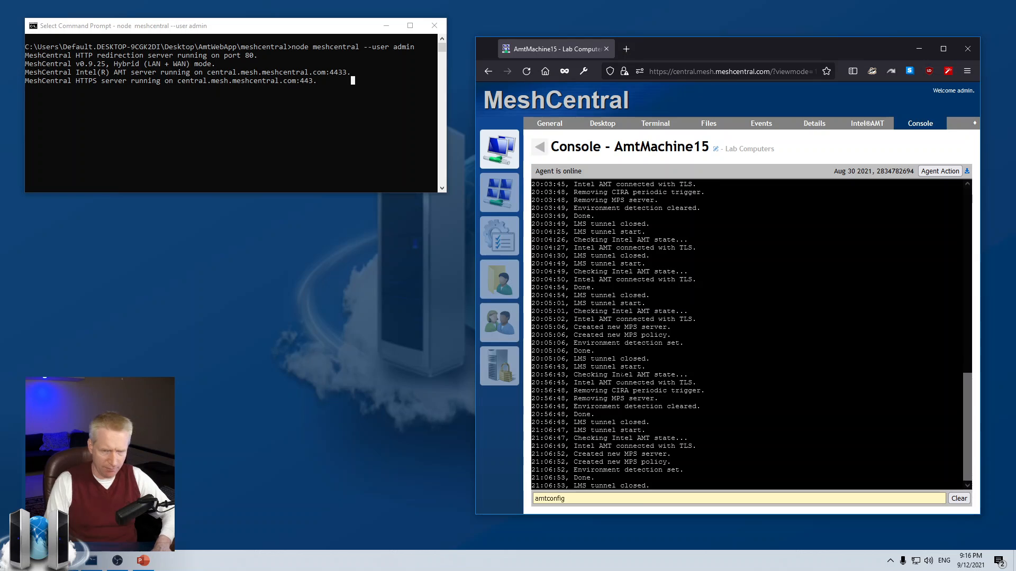
key("Return")
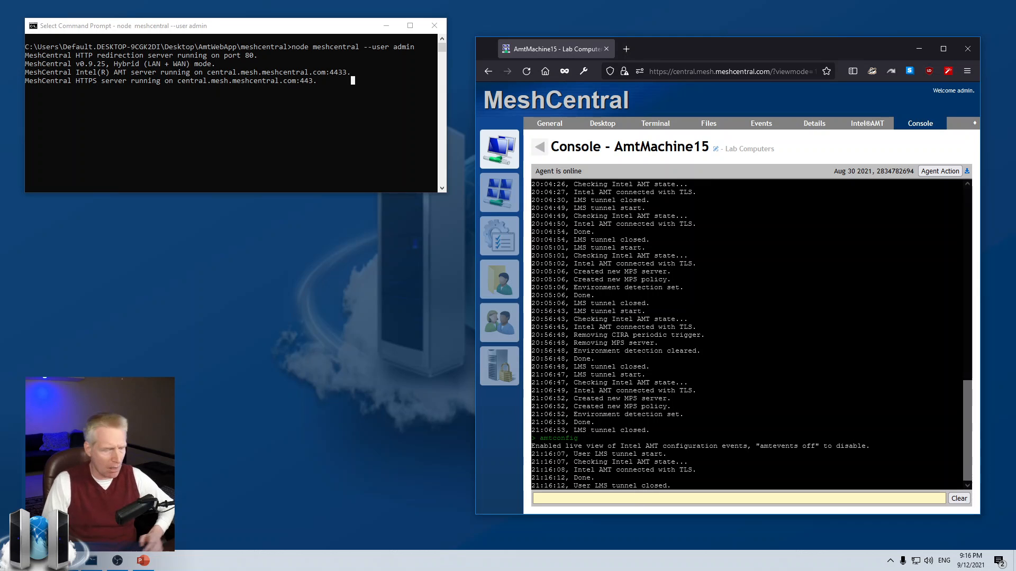
Step: Open the Lab Computers group page in a second browser window placed beside the AmtMachine15 console
left_click(626, 48)
left_click_drag(632, 49, 226, 255)
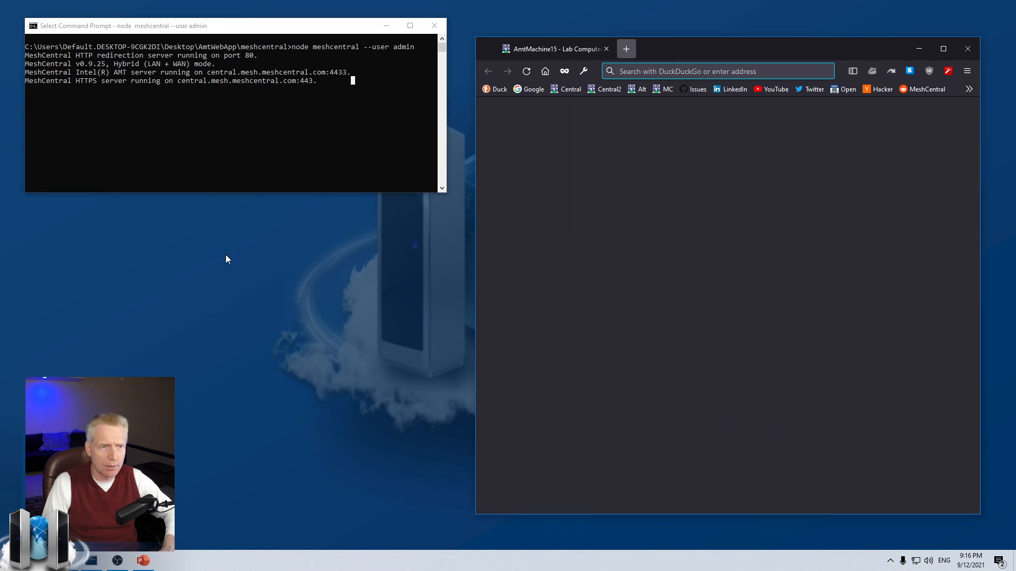
left_click(150, 127)
left_click_drag(287, 82, 316, 61)
left_click(171, 295)
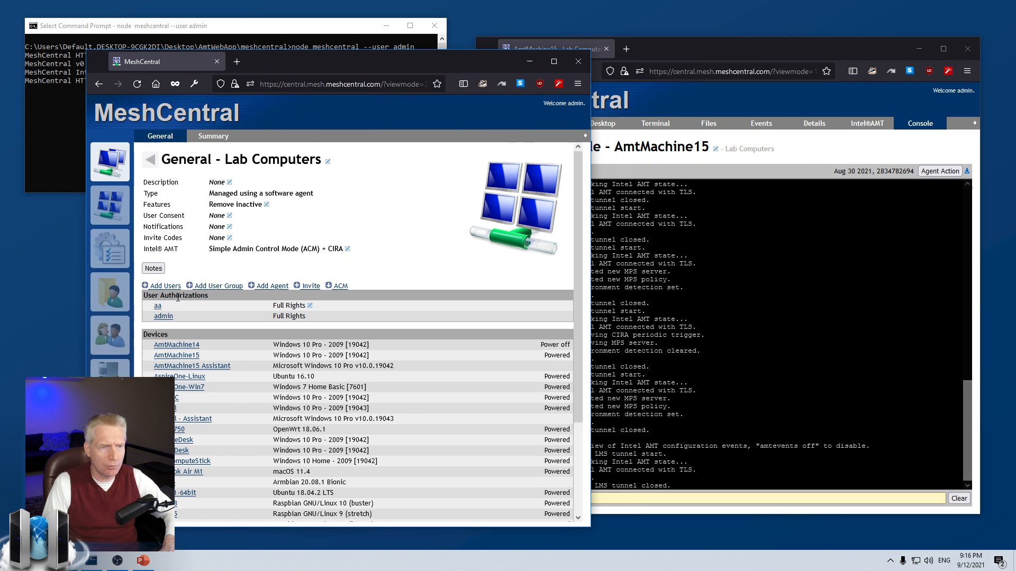
Step: Change the CIRA setup in the Lab Computers Intel AMT policy to "Don't connect to server" and save it
left_click(271, 249)
left_click(362, 275)
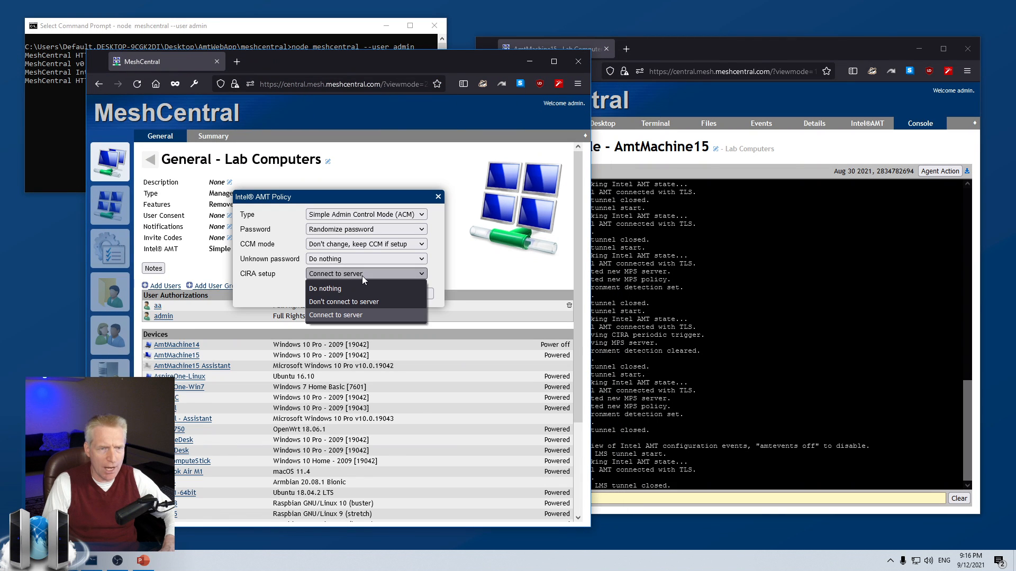
left_click(354, 303)
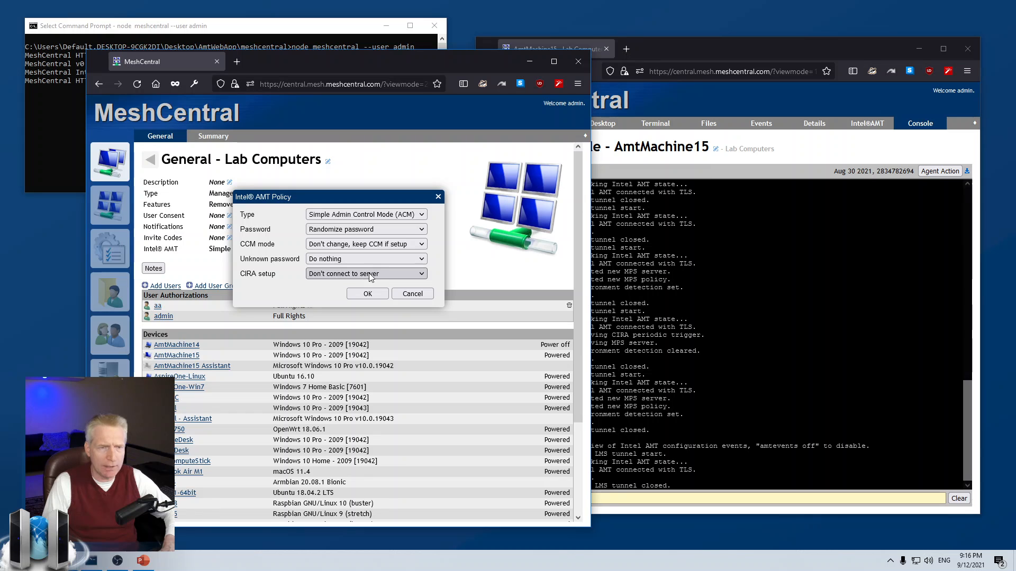
left_click(357, 295)
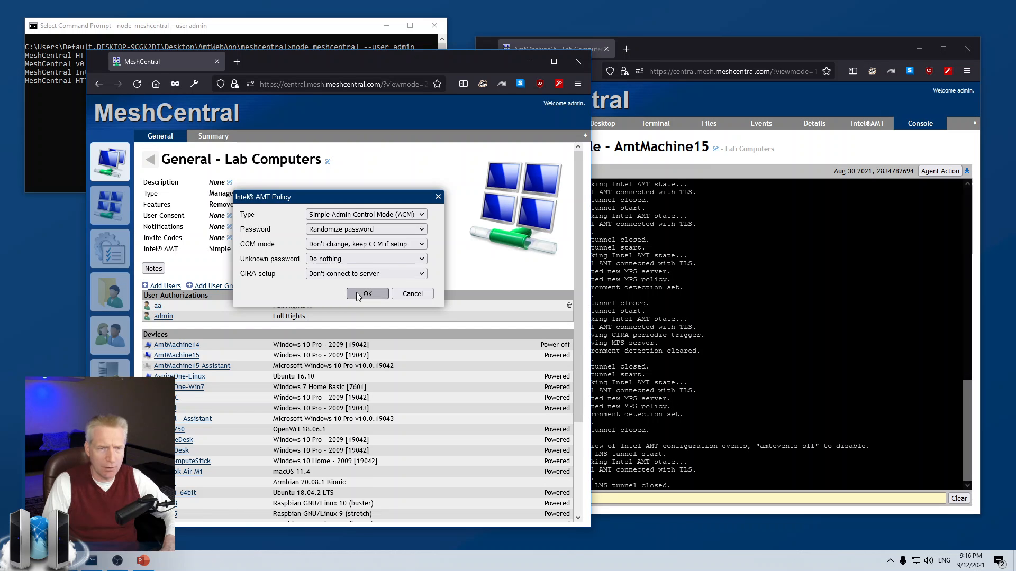
Step: Bring the AmtMachine15 console forward and examine the latest events for the CIRA trigger, MPS server and environment detection
left_click(765, 50)
left_click_drag(764, 48, 763, 37)
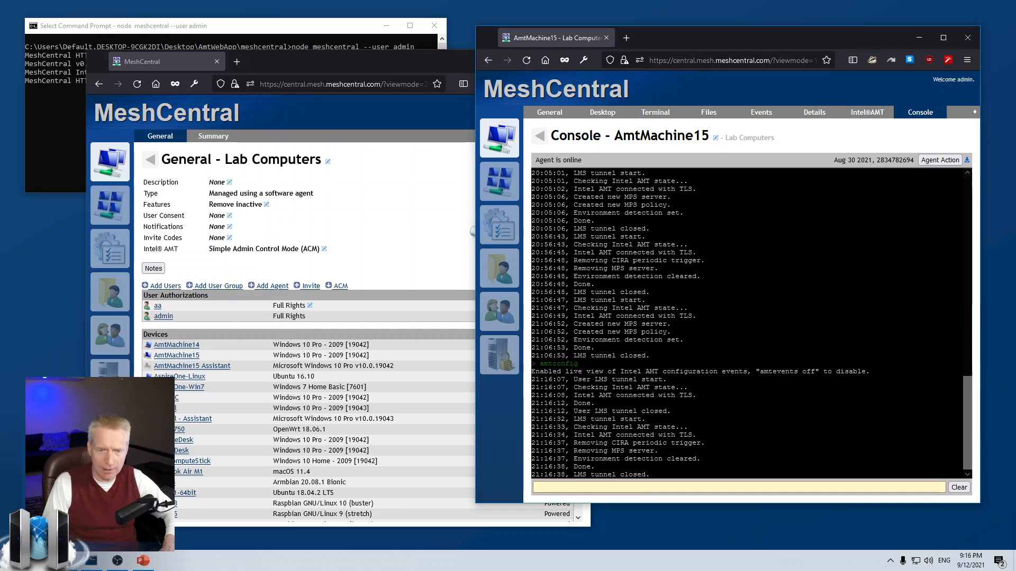
left_click_drag(574, 444, 711, 446)
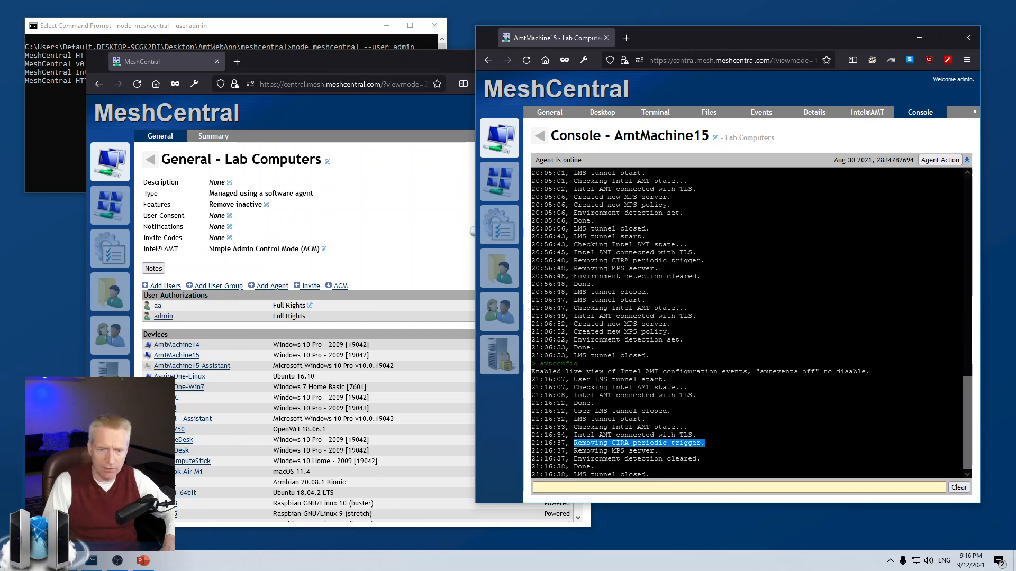
left_click(575, 454)
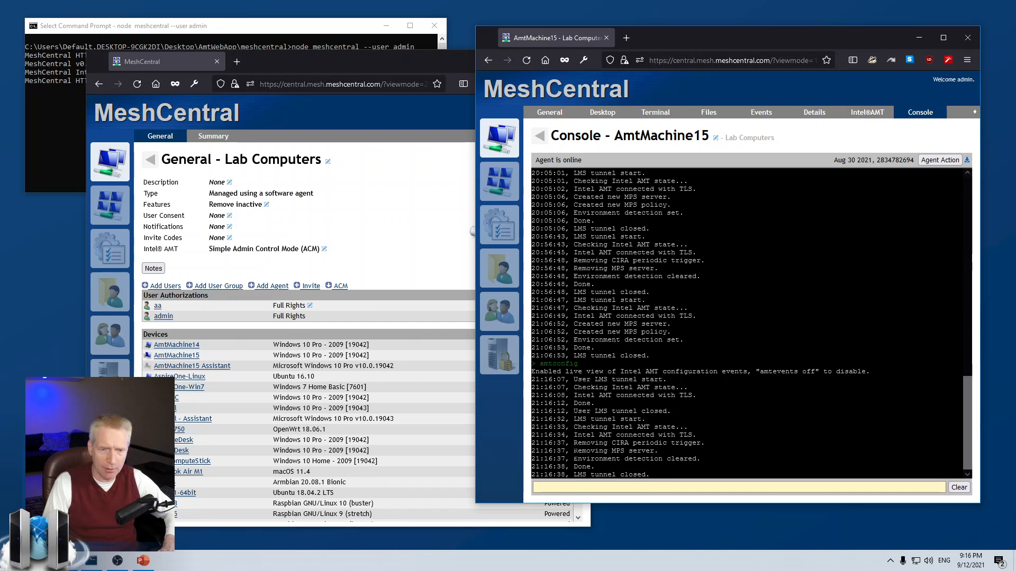
left_click_drag(575, 450, 659, 451)
left_click_drag(582, 459, 700, 458)
left_click(701, 459)
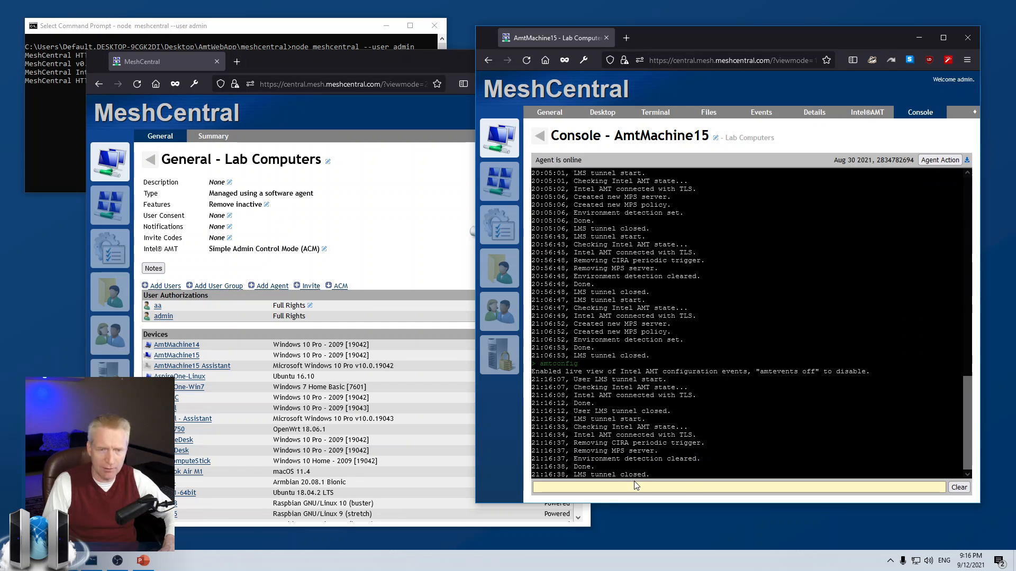
Step: Open My Devices in the second browser window and look through the Intel AMT devices in the list
left_click(110, 161)
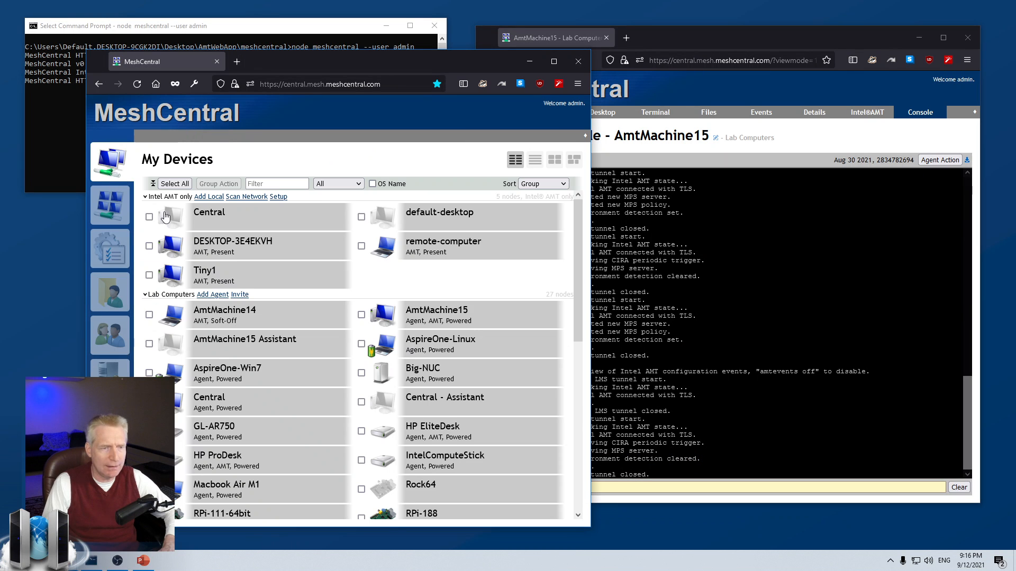
scroll(259, 324, "down", 3)
scroll(329, 328, "up", 3)
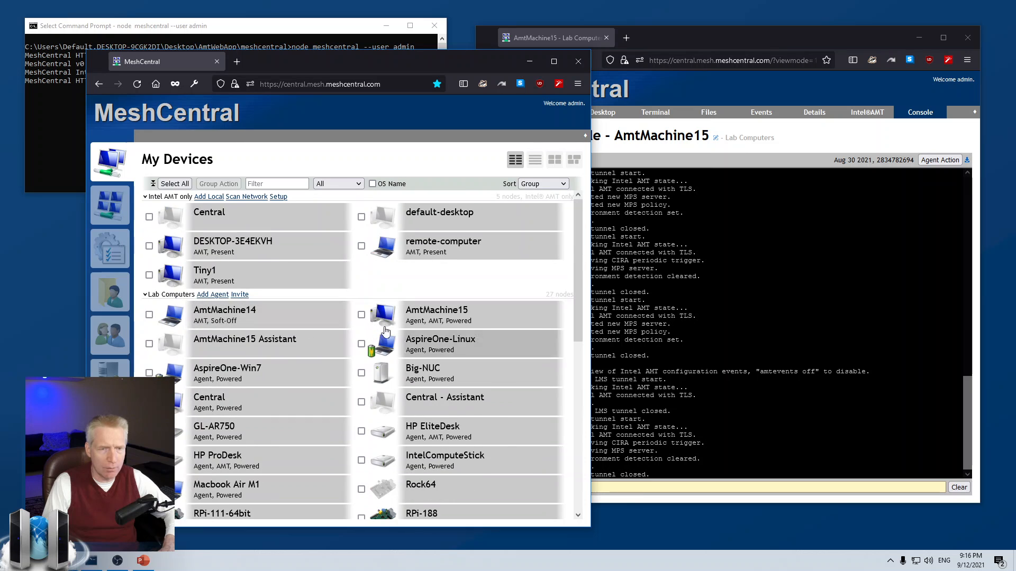
scroll(426, 366, "down", 5)
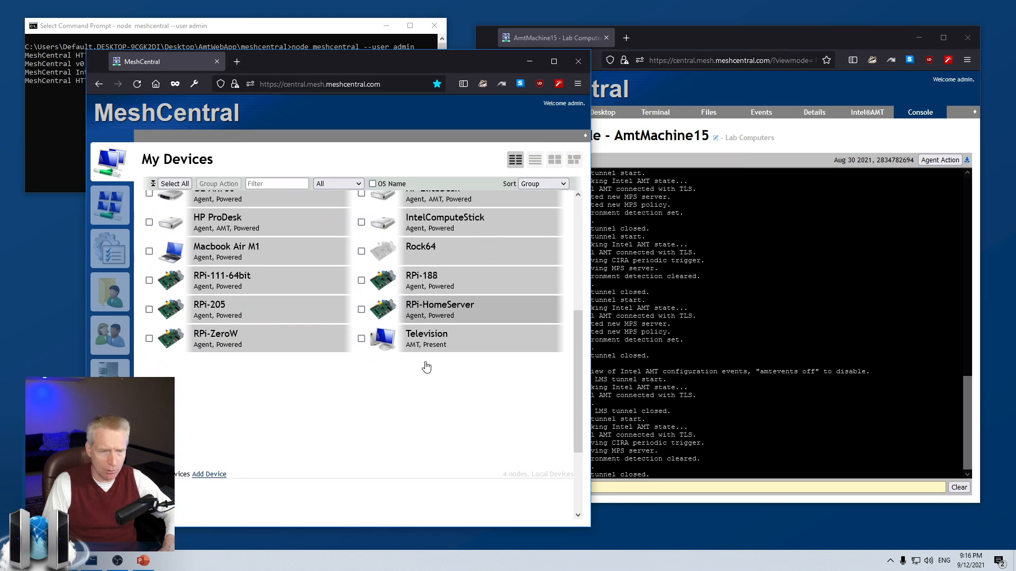
scroll(426, 367, "down", 1)
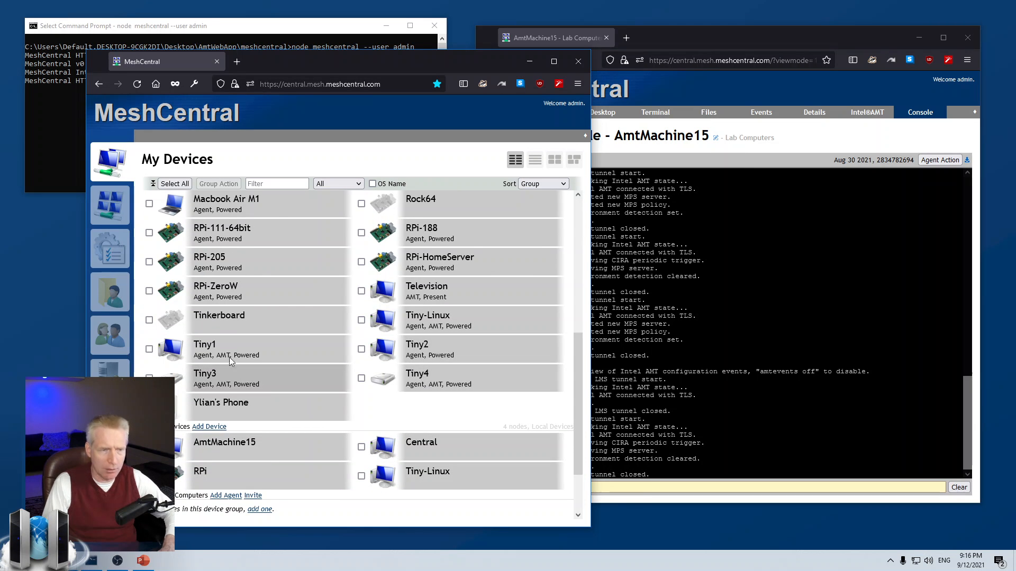
scroll(230, 357, "up", 6)
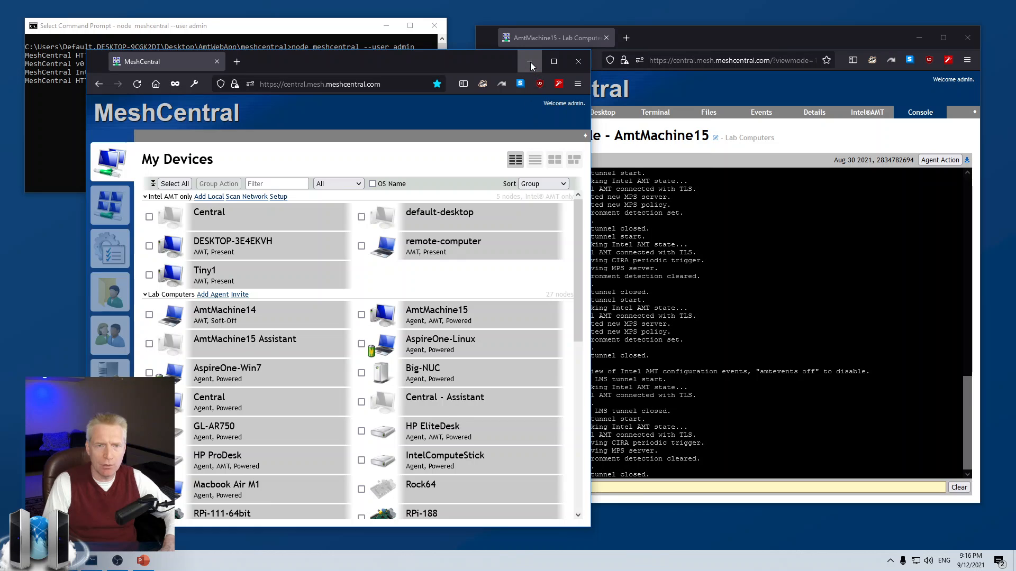
Step: Minimize the second browser window and return from the AmtMachine15 console to the My Devices list
left_click(531, 62)
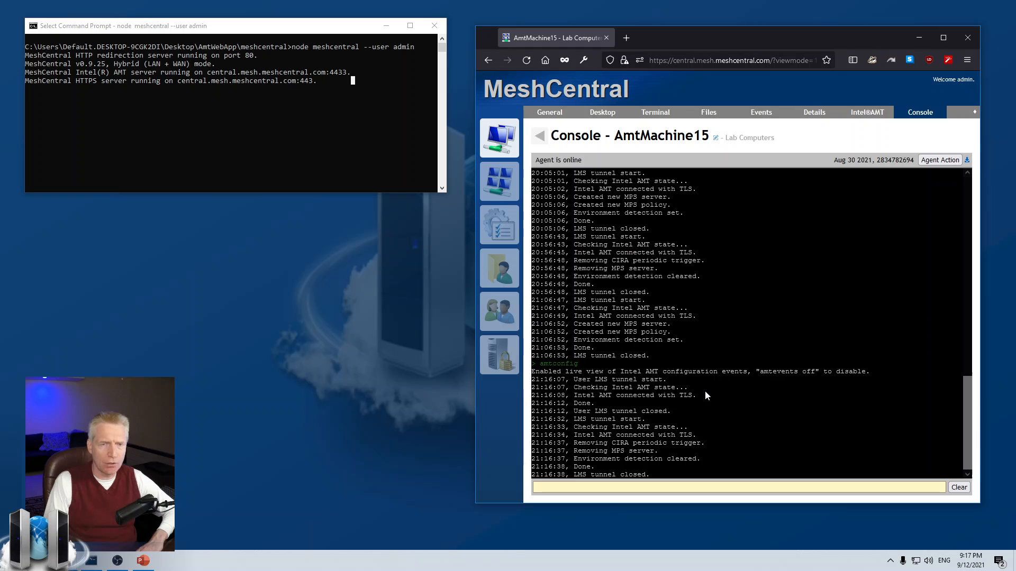
left_click(511, 138)
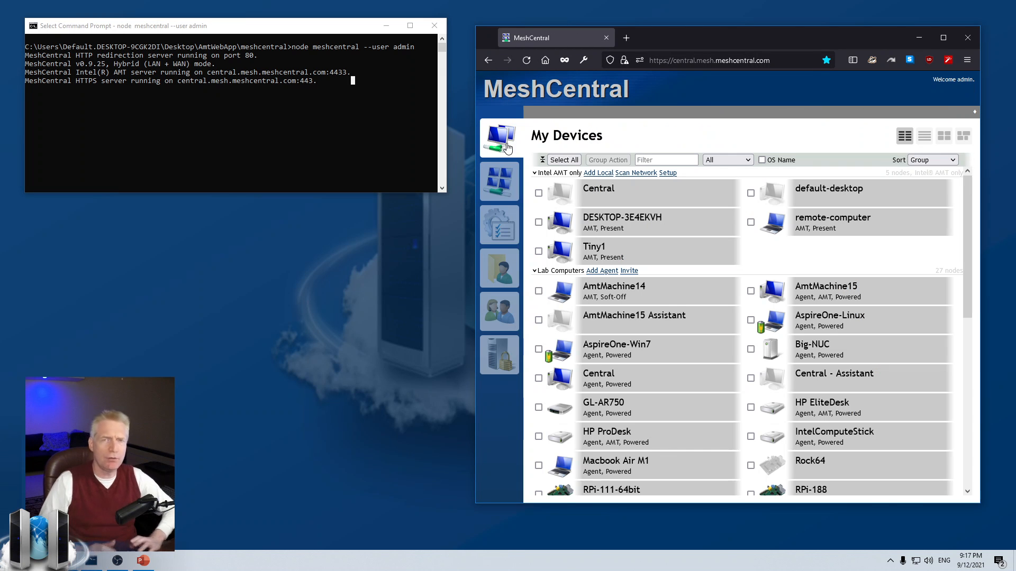